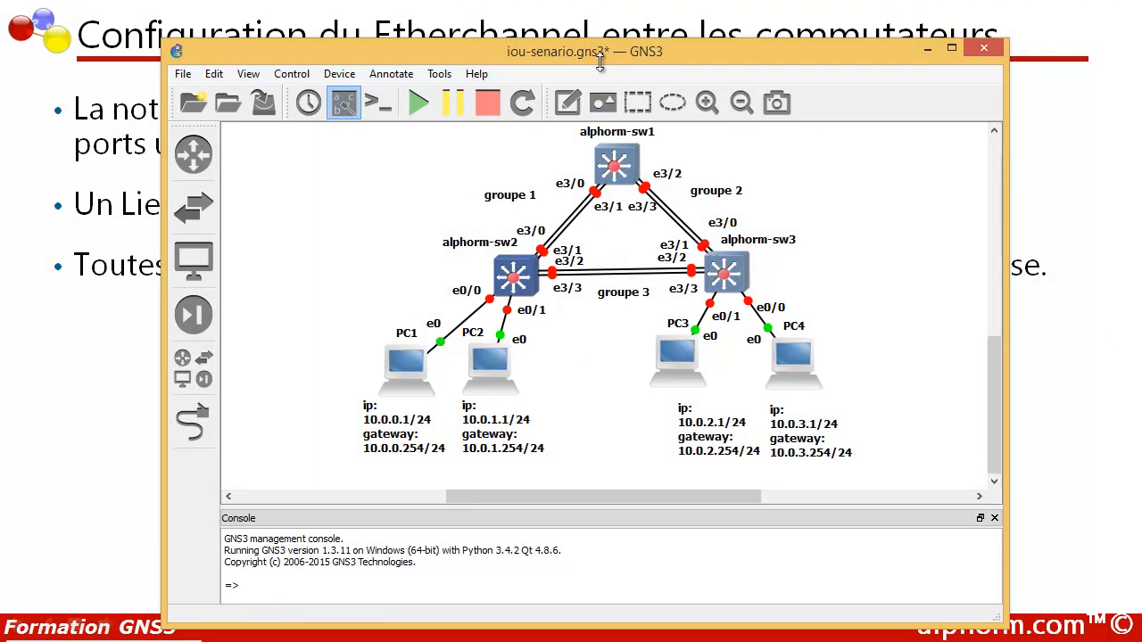
Start the three switches alphorm-sw1, alphorm-sw2 and alphorm-sw3 in the topology
{"action": "left_click_drag", "start_coordinate": [604, 49], "coordinate": [560, 22]}
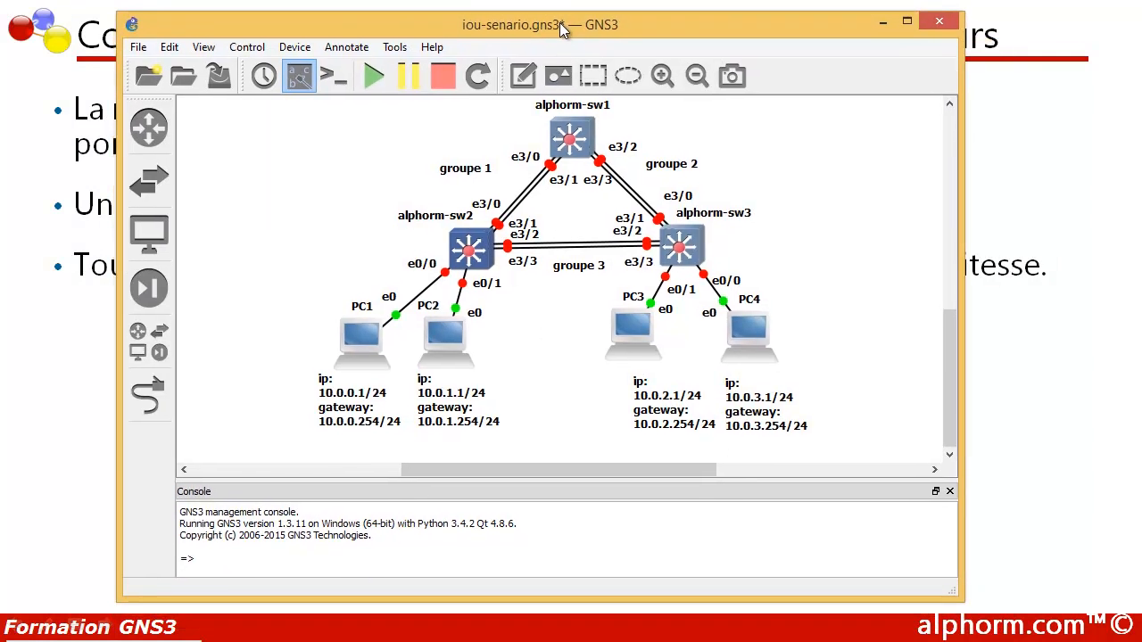
{"action": "right_click", "coordinate": [565, 139]}
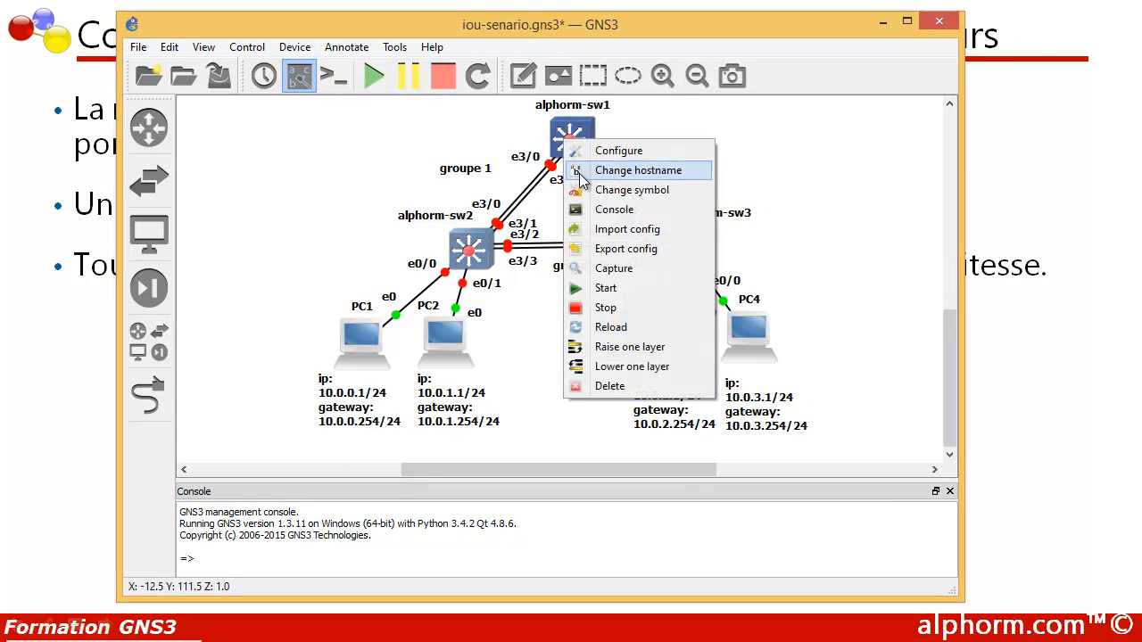
{"action": "left_click", "coordinate": [589, 294]}
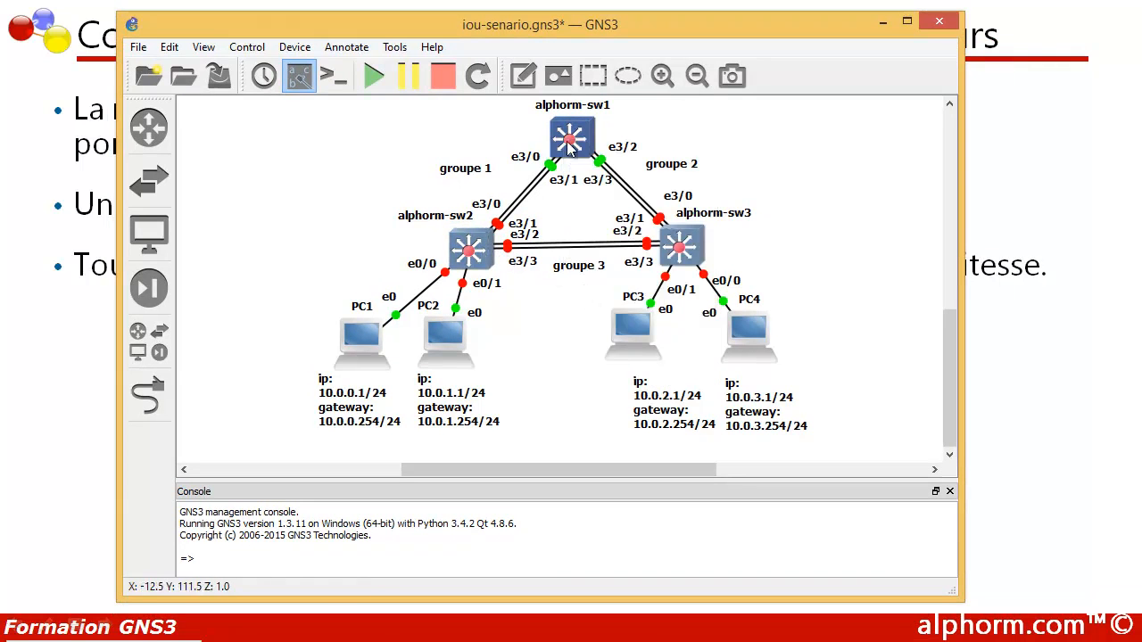
{"action": "right_click", "coordinate": [489, 243]}
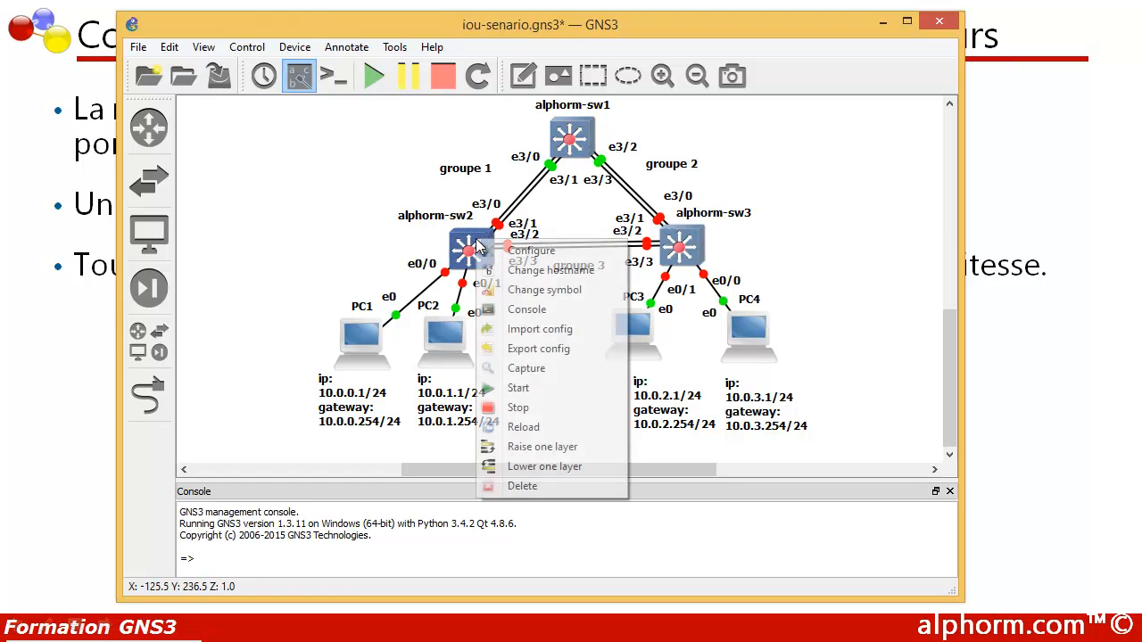
{"action": "left_click", "coordinate": [519, 387]}
{"action": "right_click", "coordinate": [680, 247]}
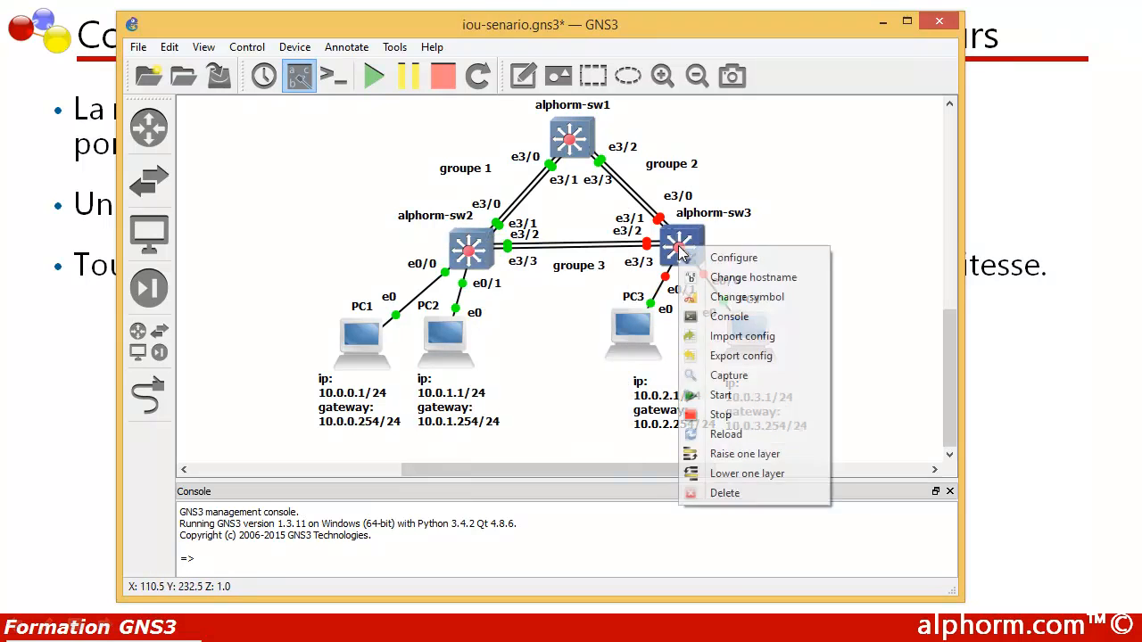
{"action": "left_click", "coordinate": [705, 395]}
Open the console of alphorm-sw1 and place its window below the switches in the topology
{"action": "right_click", "coordinate": [571, 125]}
{"action": "left_click", "coordinate": [607, 193]}
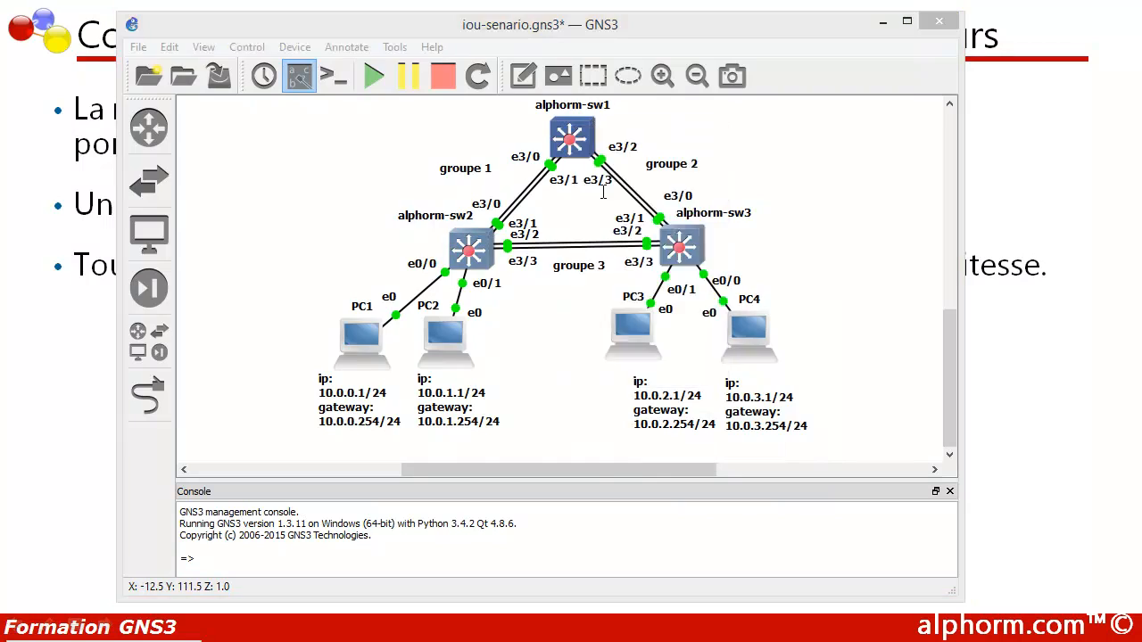
{"action": "left_click_drag", "start_coordinate": [497, 64], "coordinate": [577, 313]}
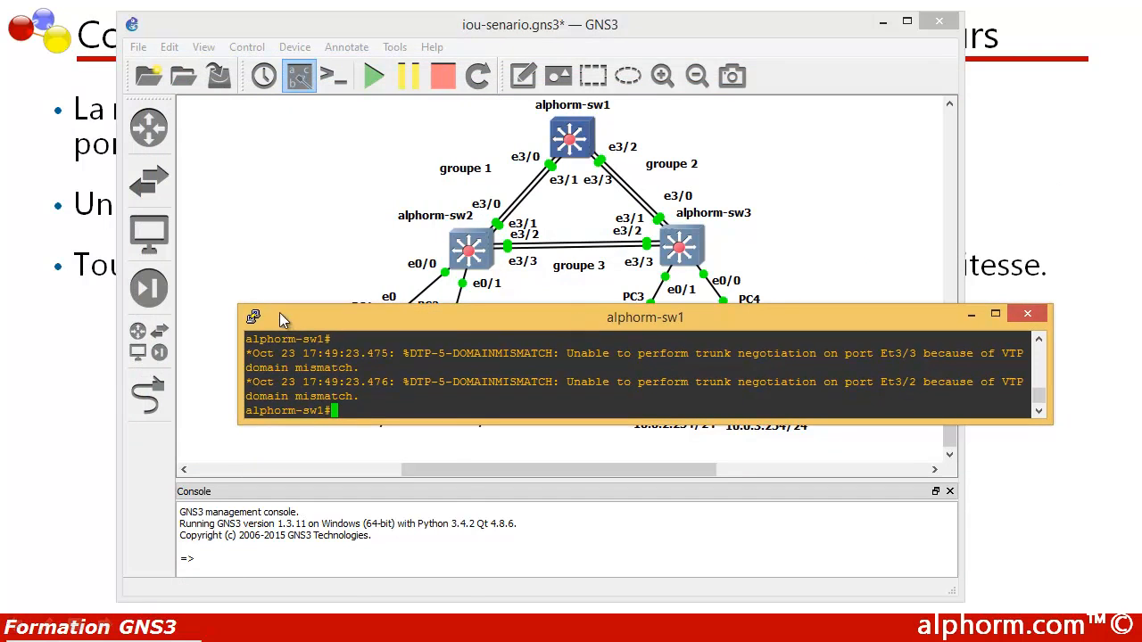
Set the alphorm-sw1 console font size to 12 in the PuTTY appearance settings and apply it
{"action": "left_click", "coordinate": [253, 317]}
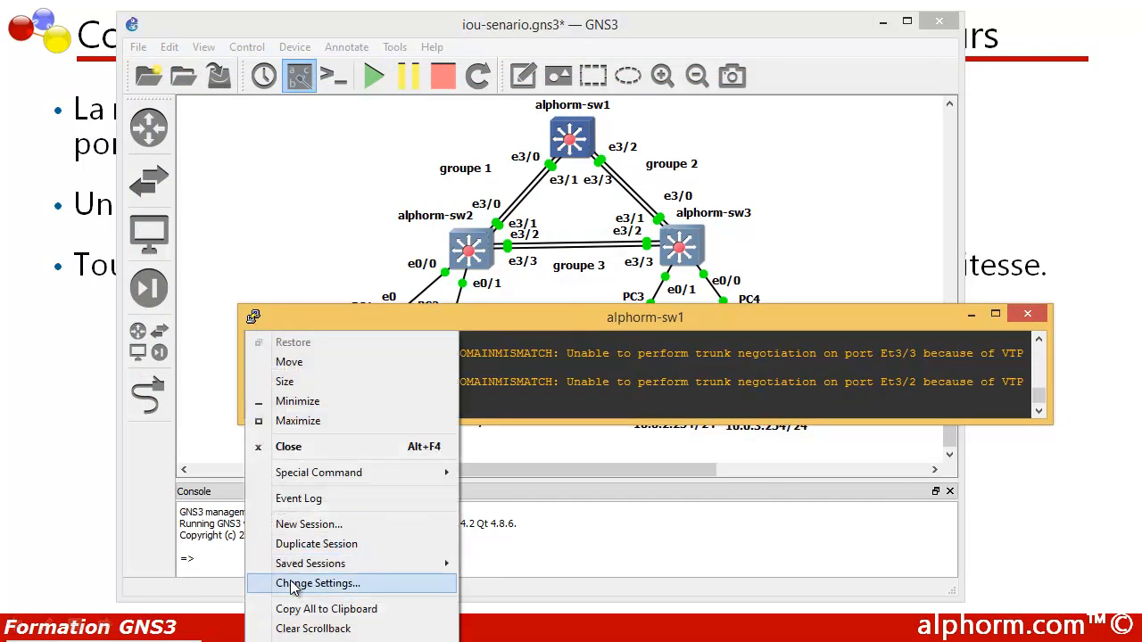
{"action": "left_click", "coordinate": [301, 581]}
{"action": "left_click", "coordinate": [436, 276]}
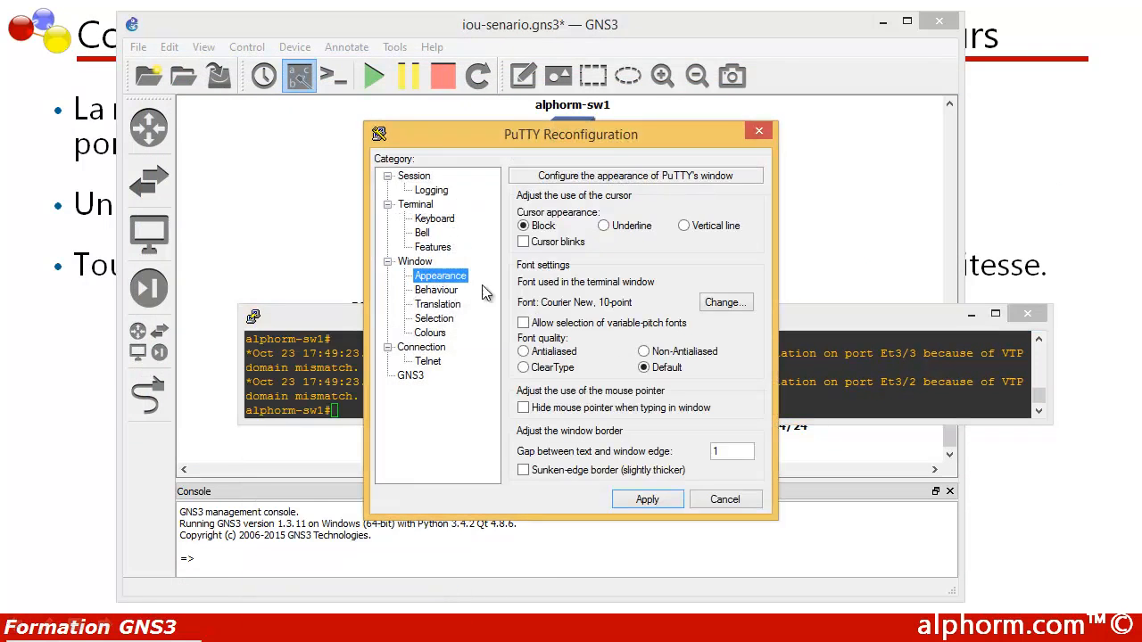
{"action": "left_click", "coordinate": [724, 302]}
{"action": "left_click", "coordinate": [711, 343]}
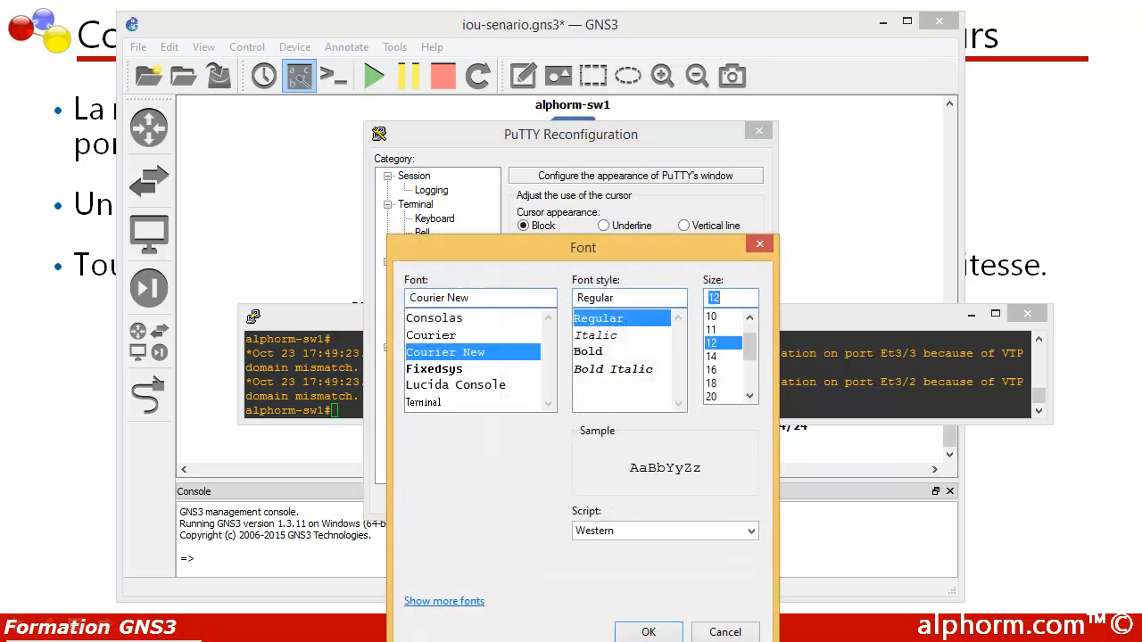
{"action": "left_click", "coordinate": [648, 631]}
{"action": "left_click", "coordinate": [649, 500]}
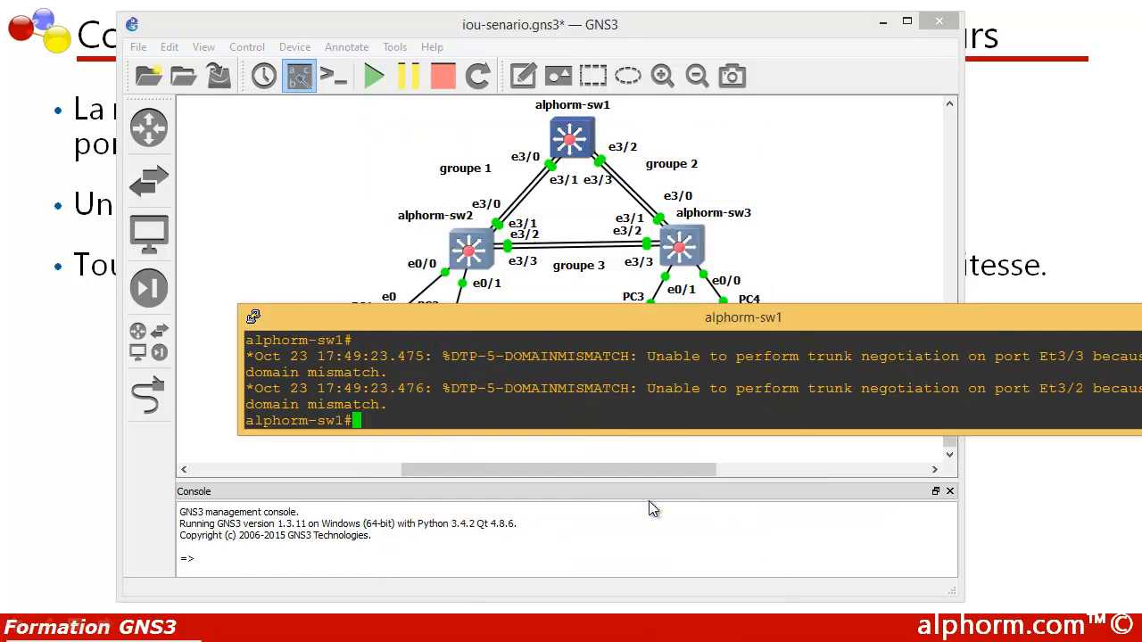
Narrow the alphorm-sw1 console window and centre it beneath the switch topology
{"action": "left_click_drag", "start_coordinate": [795, 320], "coordinate": [685, 321]}
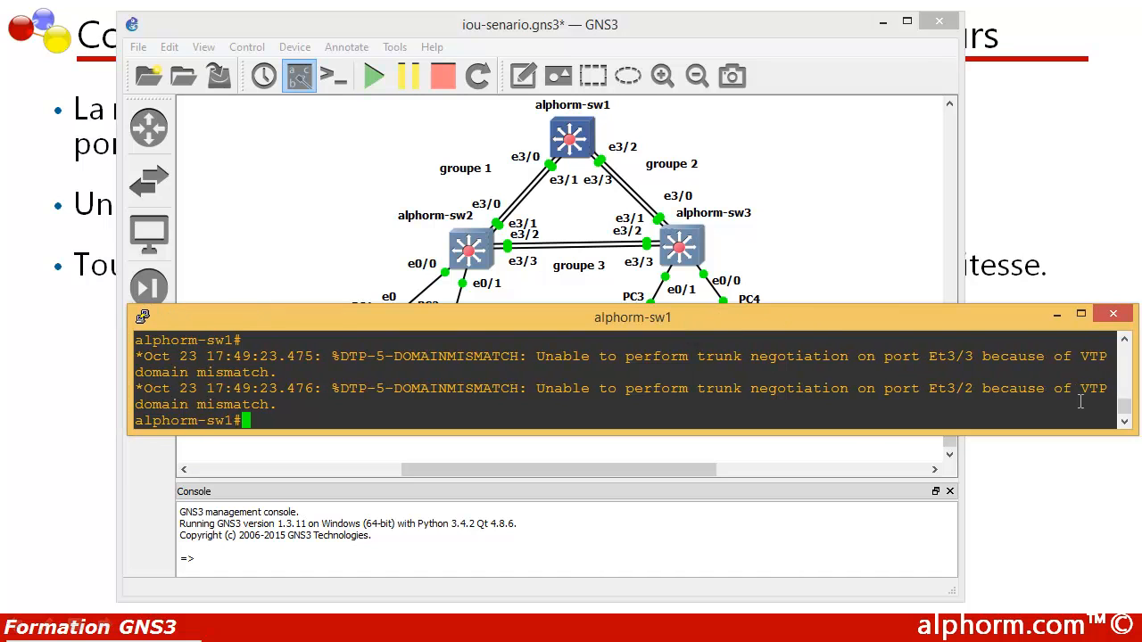
{"action": "left_click_drag", "start_coordinate": [1135, 387], "coordinate": [790, 379]}
{"action": "left_click_drag", "start_coordinate": [625, 323], "coordinate": [777, 315]}
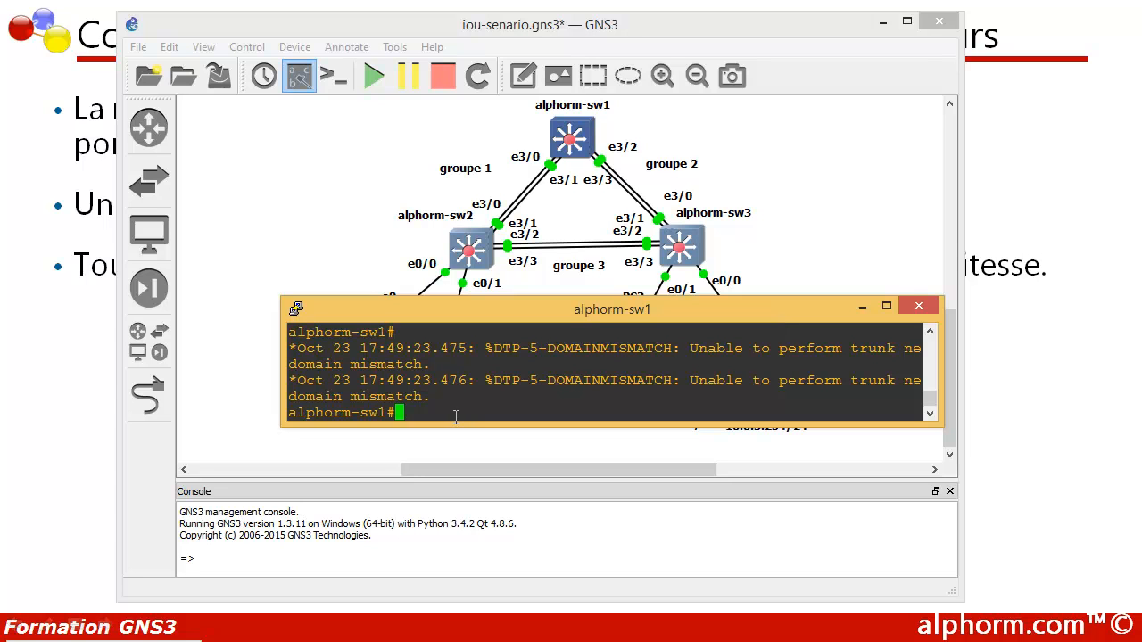
Enter global configuration mode on alphorm-sw1 and select the interface range e 3/0-1
{"action": "type", "text": "conf t"}
{"action": "key", "text": "Return"}
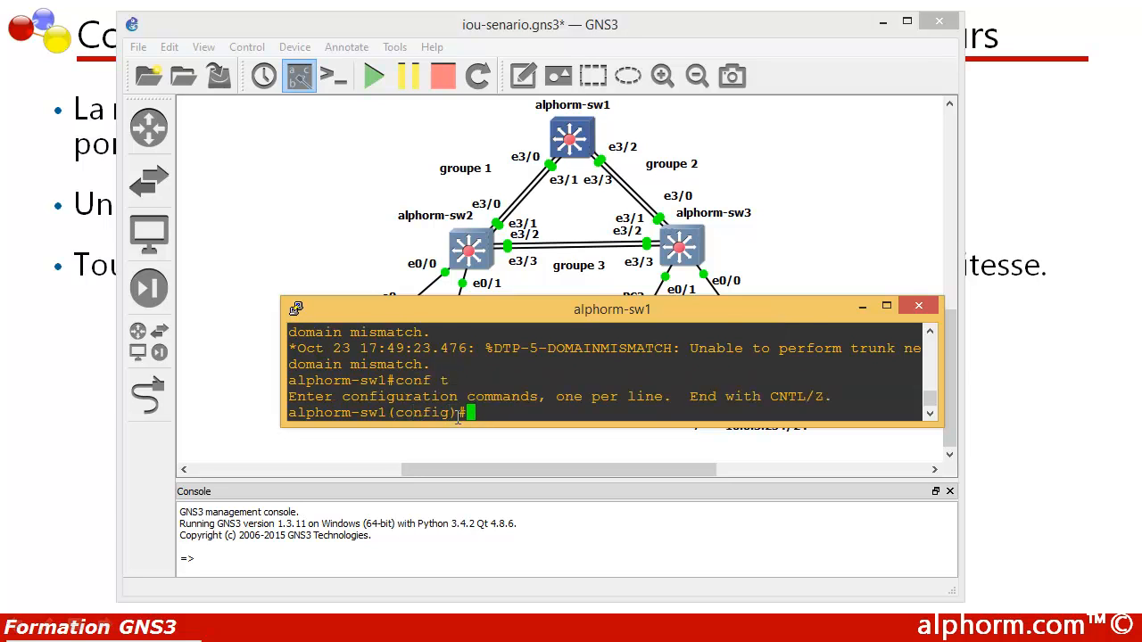
{"action": "key", "text": "Return"}
{"action": "type", "text": "interface "}
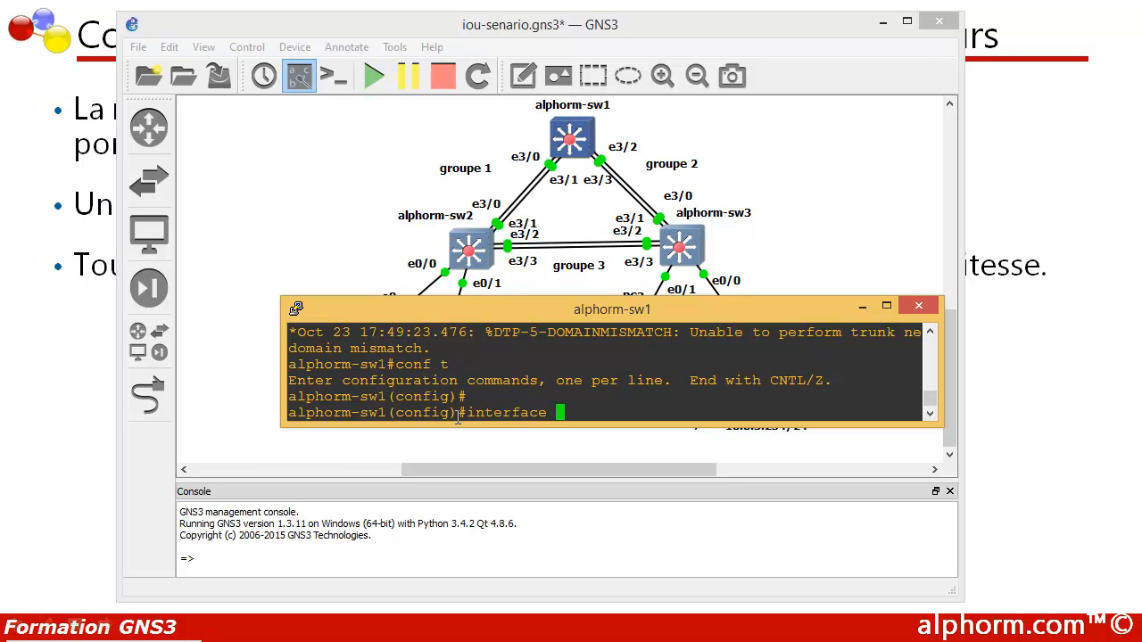
{"action": "type", "text": "range e 3/0-1"}
{"action": "key", "text": "Return"}
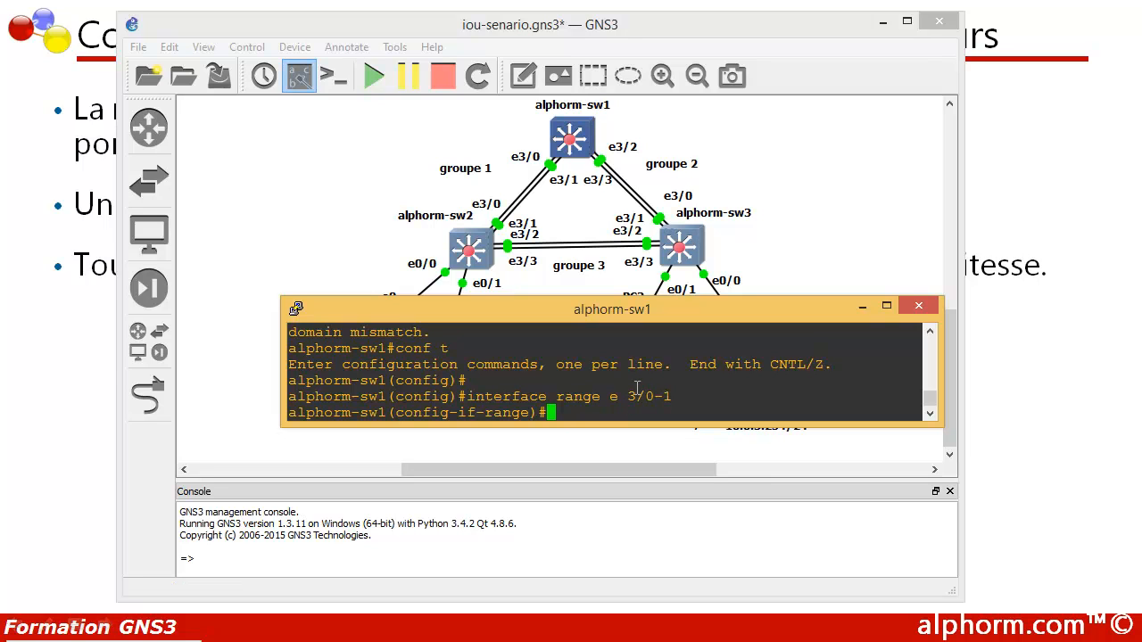
Assign the selected interfaces e 3/0-1 to channel-group 1 with mode on
{"action": "type", "text": "channel"}
{"action": "key", "text": "BackSpace"}
{"action": "type", "text": "-group 1 mode "}
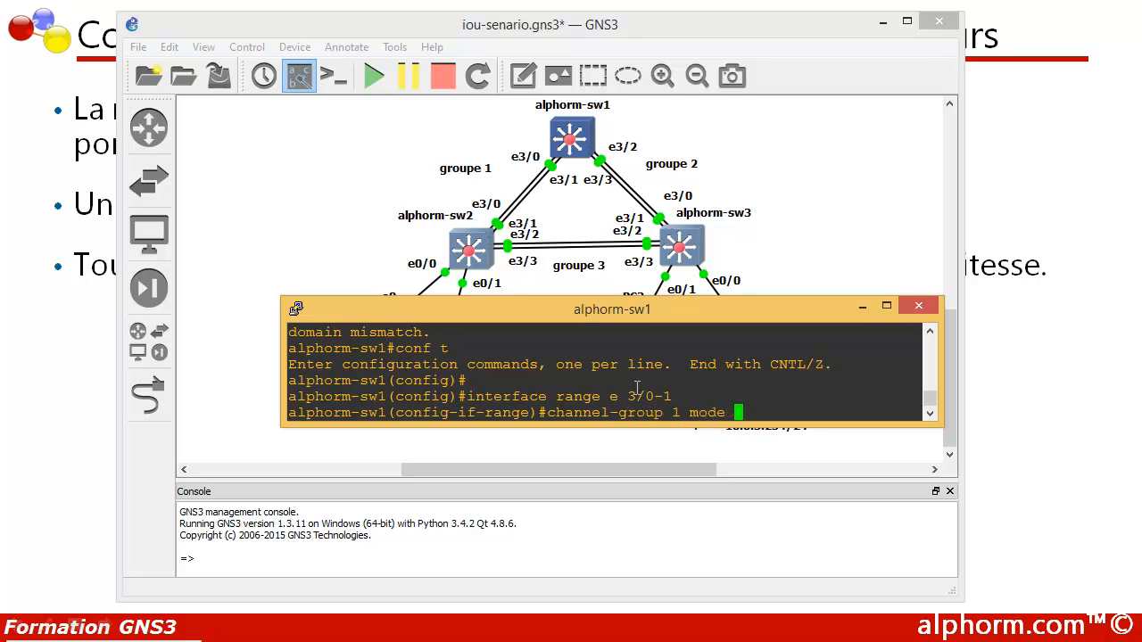
{"action": "type", "text": "on"}
{"action": "key", "text": "Return"}
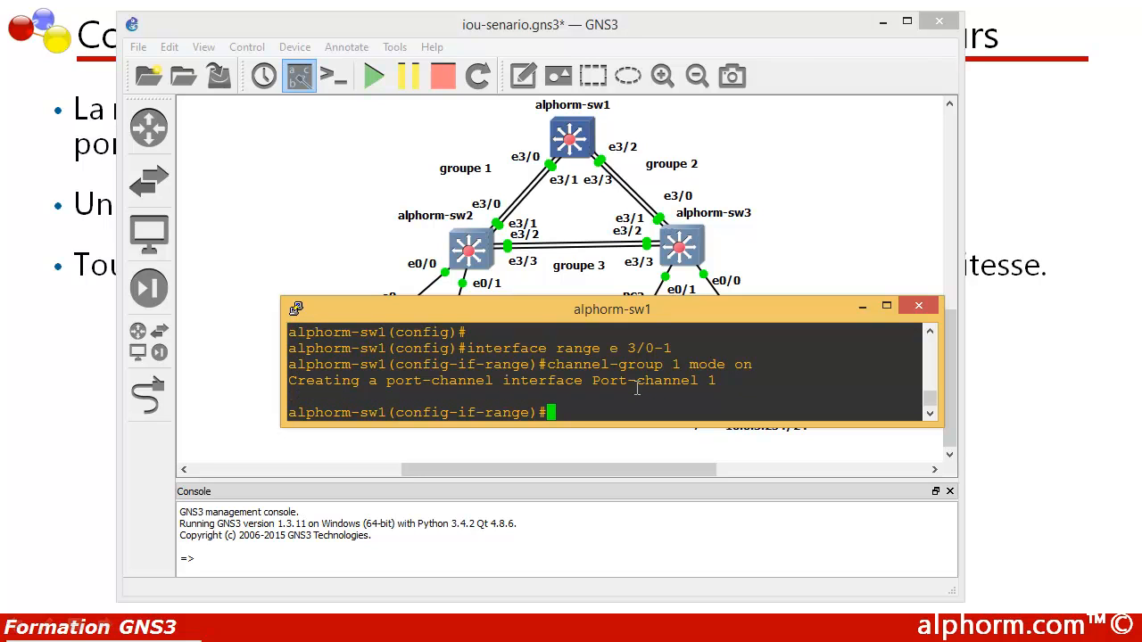
Set the trunk encapsulation of interfaces e 3/0-1 on alphorm-sw1 to dot1q
{"action": "type", "text": "switch"}
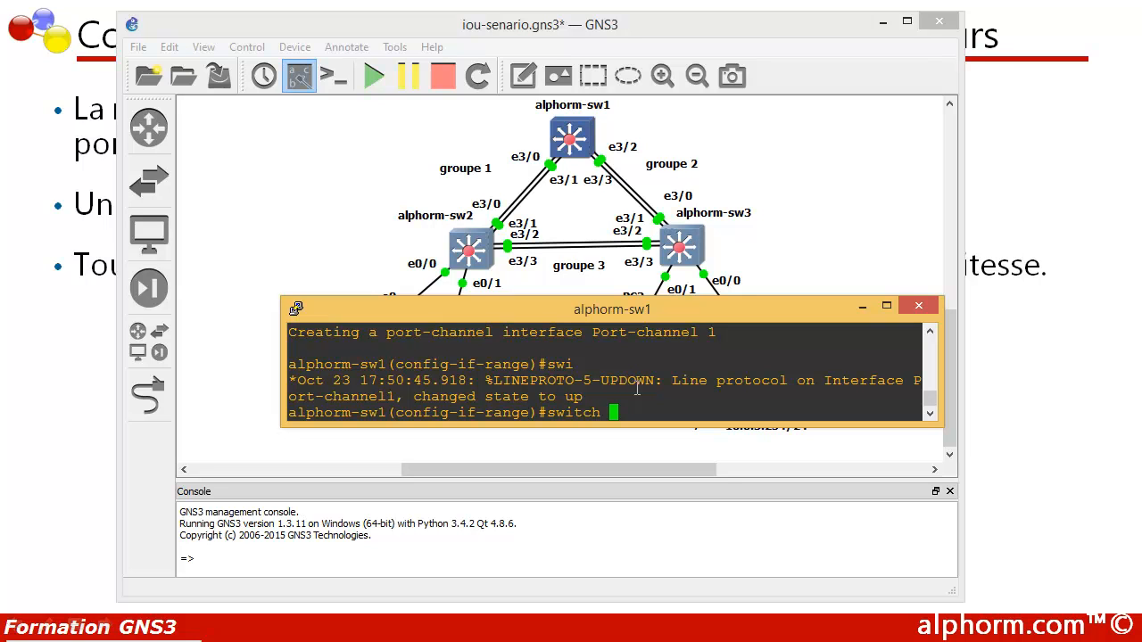
{"action": "type", "text": "trunk enc"}
{"action": "key", "text": "Tab"}
{"action": "type", "text": "dot1q"}
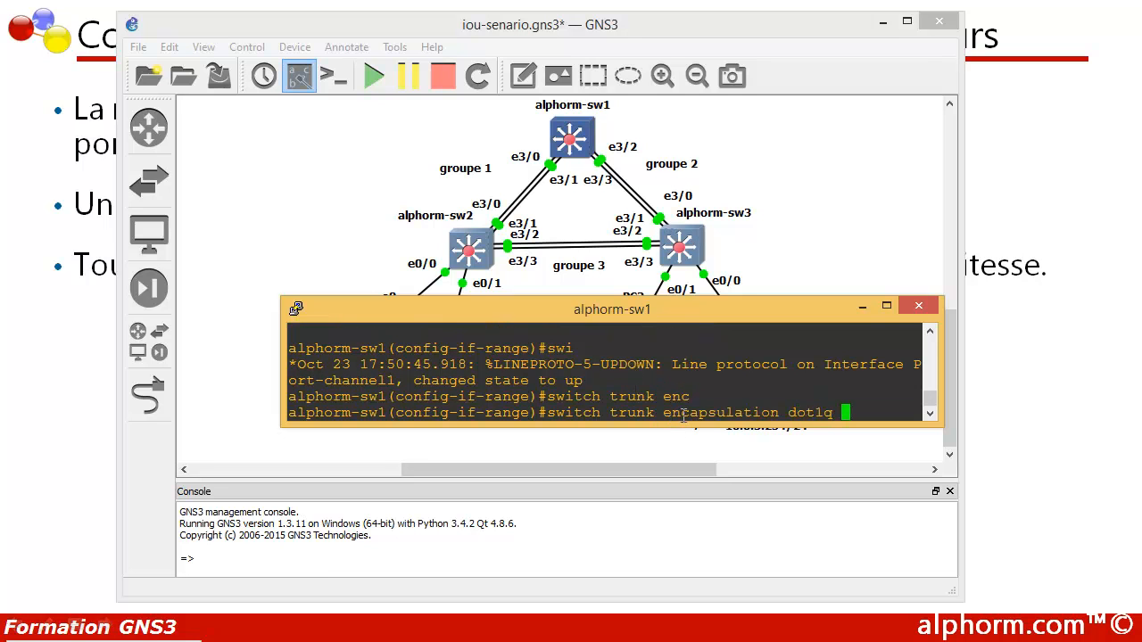
{"action": "double_click", "coordinate": [712, 412]}
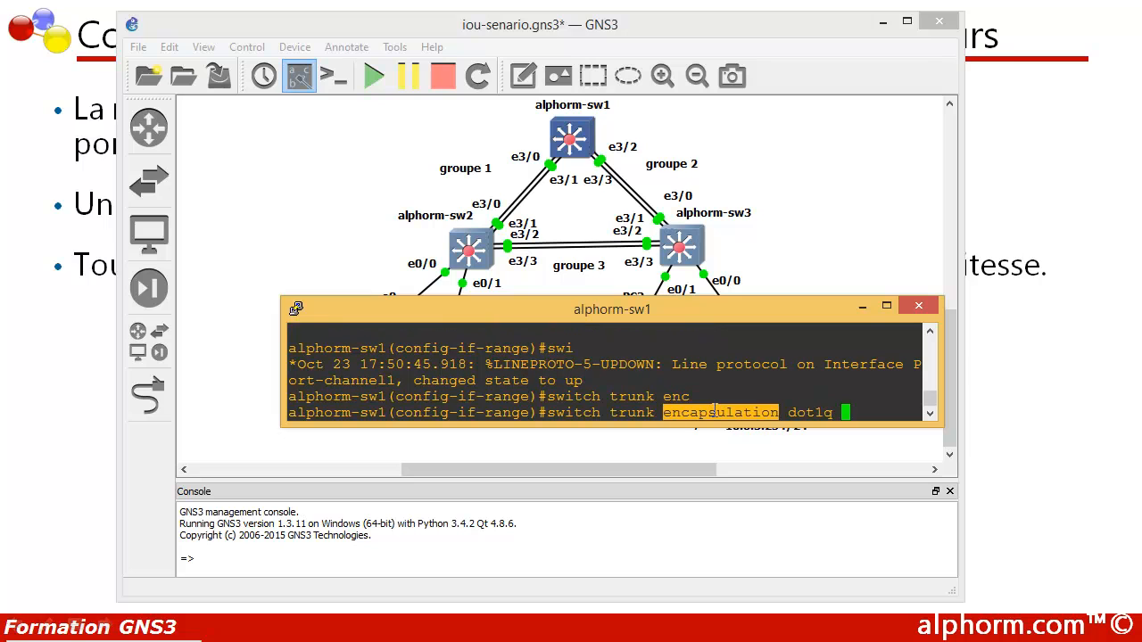
{"action": "double_click", "coordinate": [802, 412]}
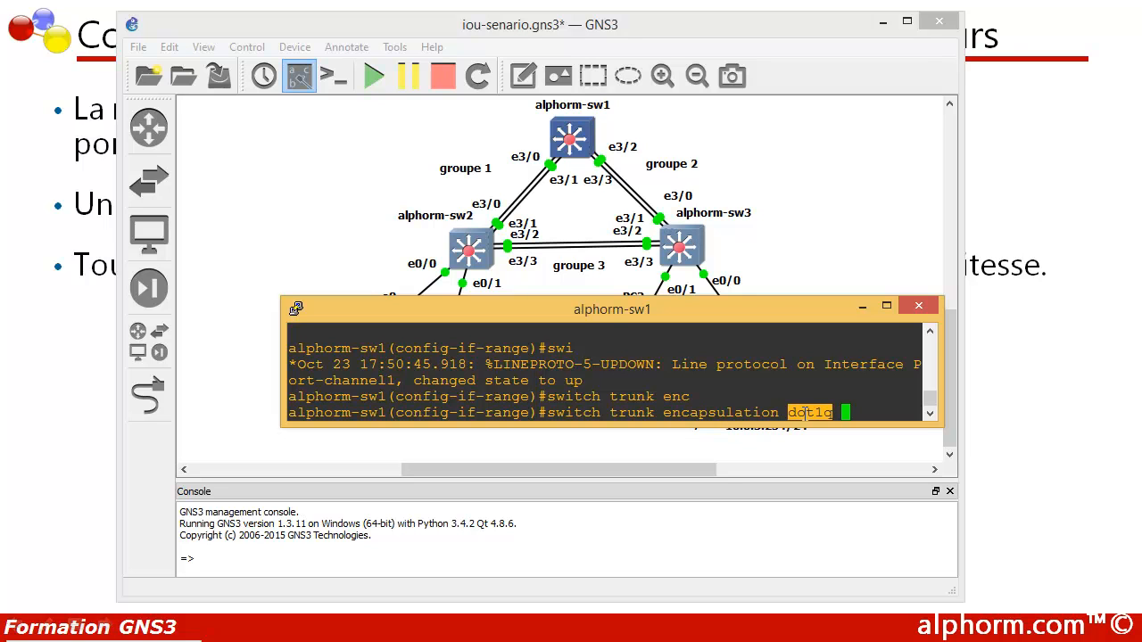
{"action": "left_click", "coordinate": [833, 413]}
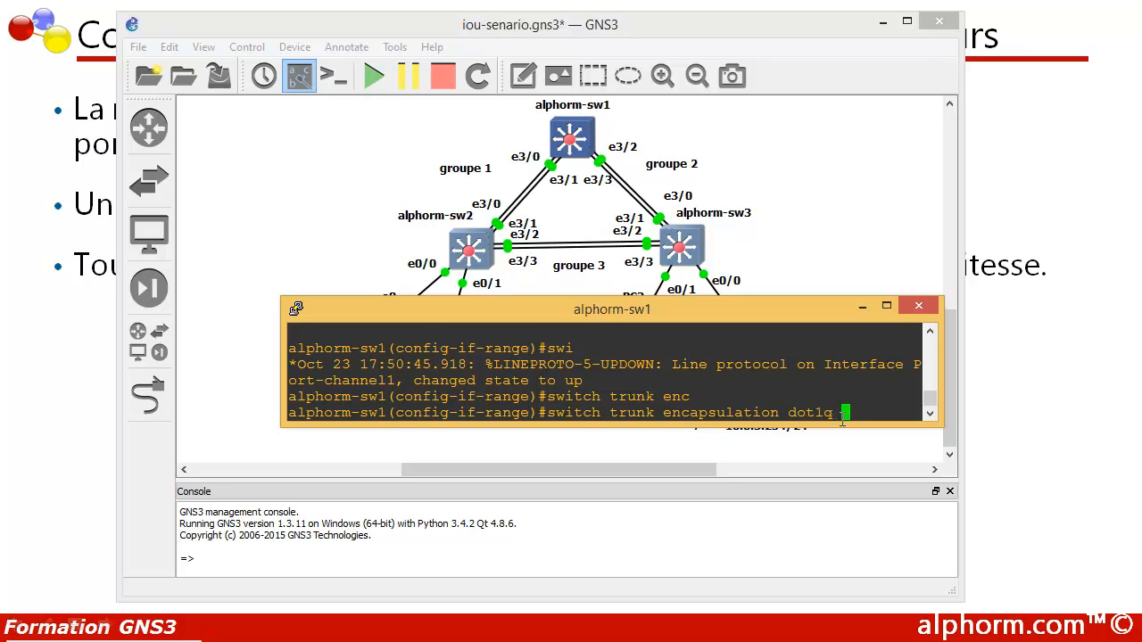
{"action": "key", "text": "Return"}
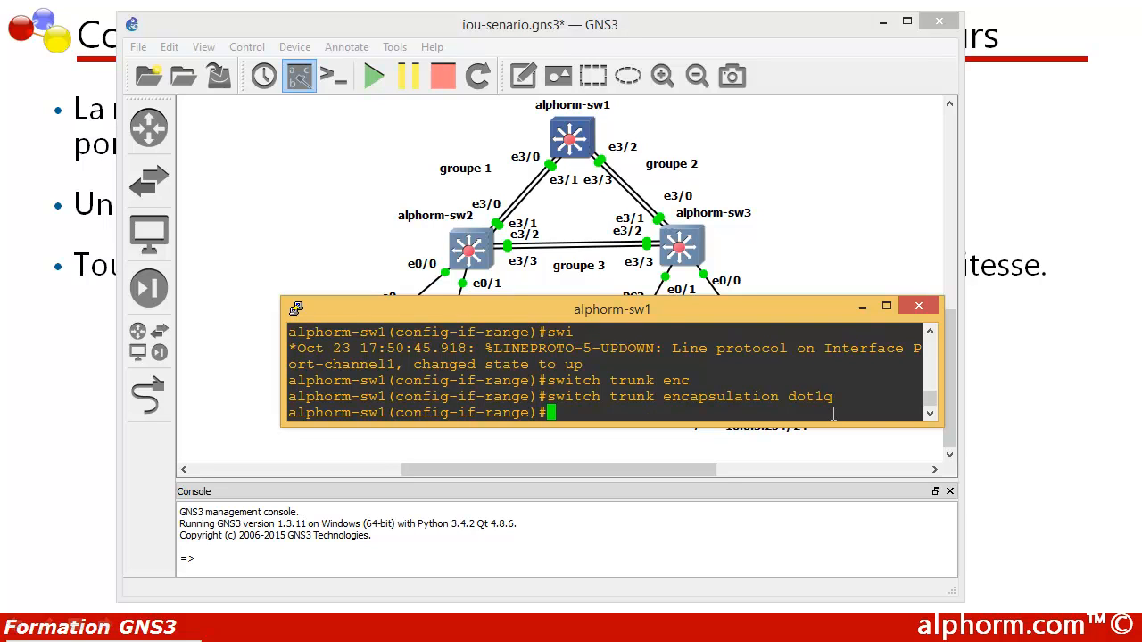
Set the switchport mode of interfaces e 3/0-1 on alphorm-sw1 to trunk
{"action": "type", "text": "siwt"}
{"action": "key", "text": "BackSpace"}
{"action": "key", "text": "BackSpace"}
{"action": "key", "text": "BackSpace"}
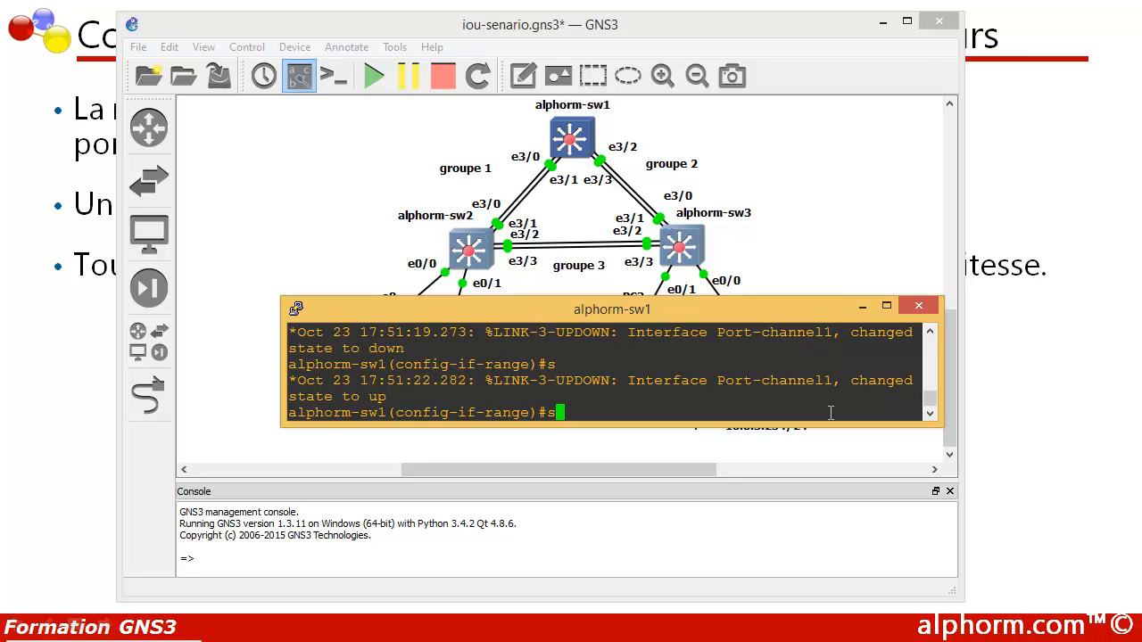
{"action": "type", "text": "witch mode trunk"}
{"action": "key", "text": "Return"}
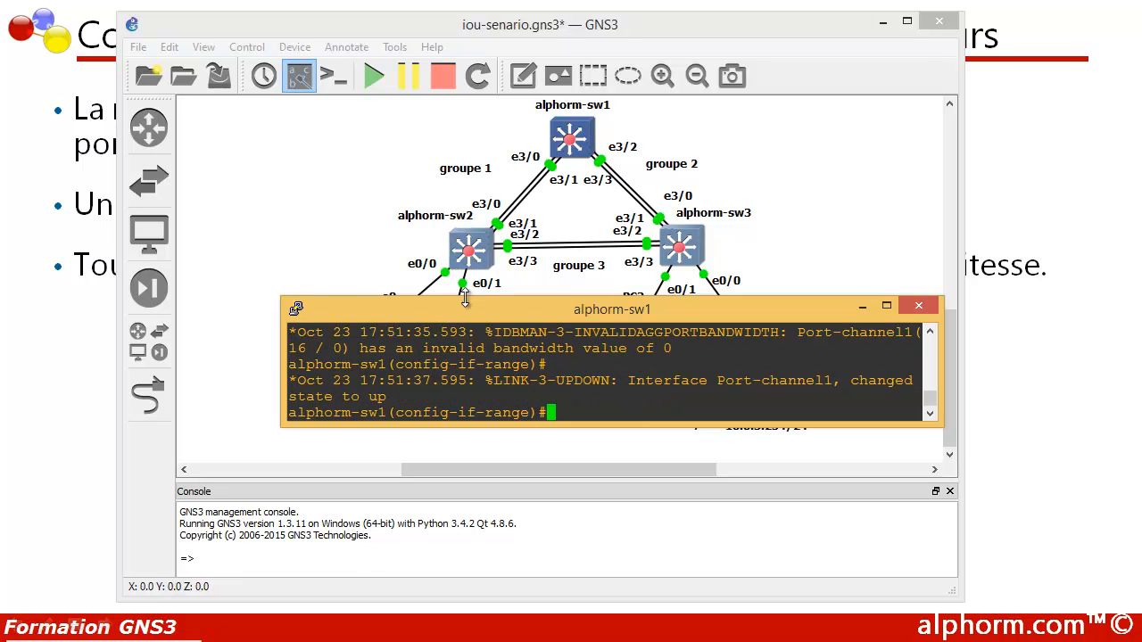
Reposition the alphorm-sw1 console below the switches and exit the interface-range configuration
{"action": "left_click_drag", "start_coordinate": [491, 314], "coordinate": [599, 357]}
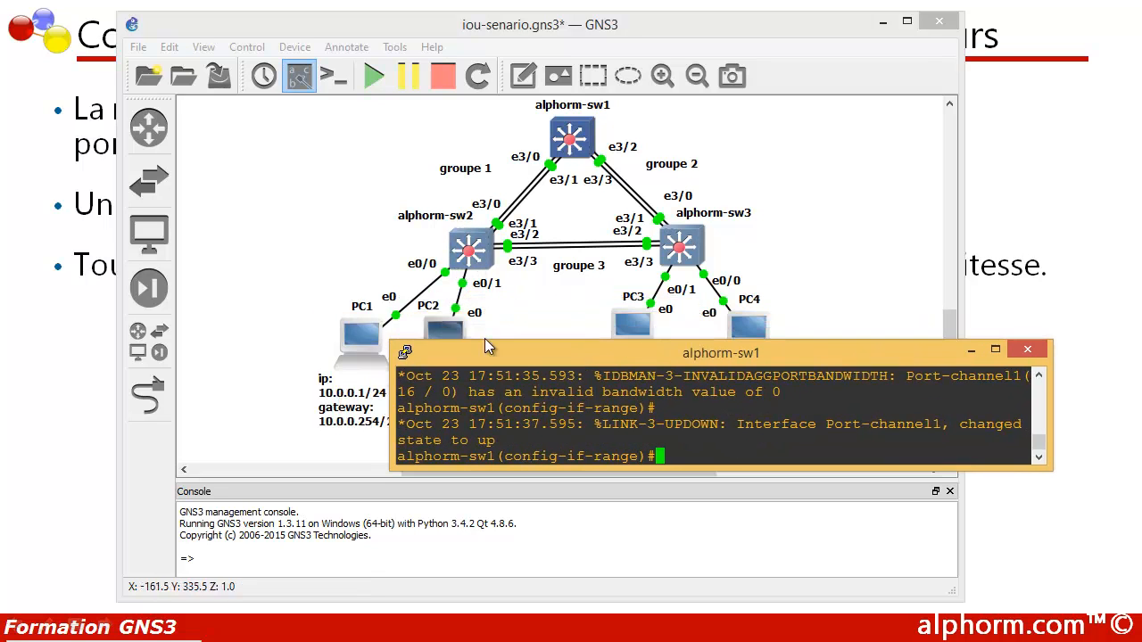
{"action": "left_click_drag", "start_coordinate": [523, 349], "coordinate": [458, 309]}
{"action": "key", "text": "Return"}
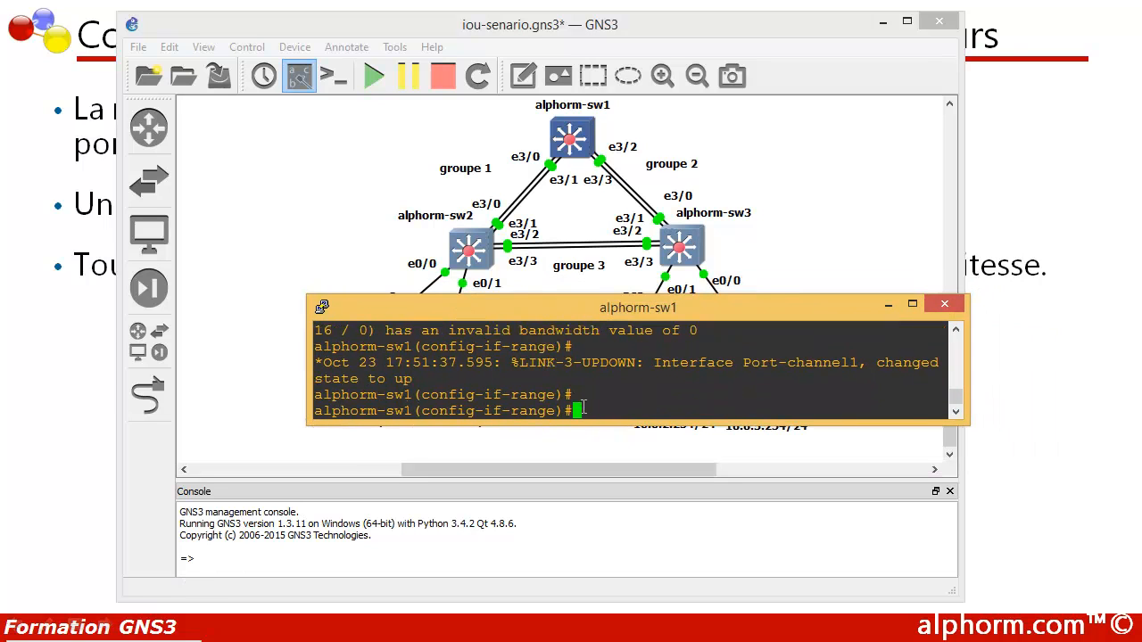
{"action": "type", "text": "exit"}
{"action": "key", "text": "Return"}
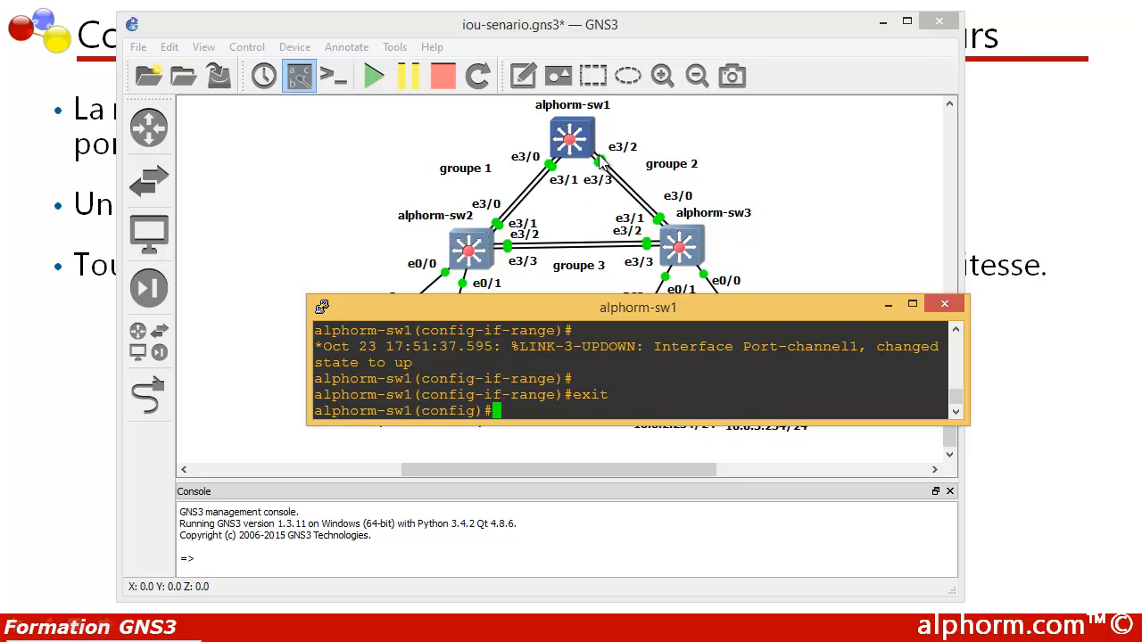
Select the interface range e 3/2-3 on alphorm-sw1, correcting the misspelled interface command
{"action": "type", "text": "interfc"}
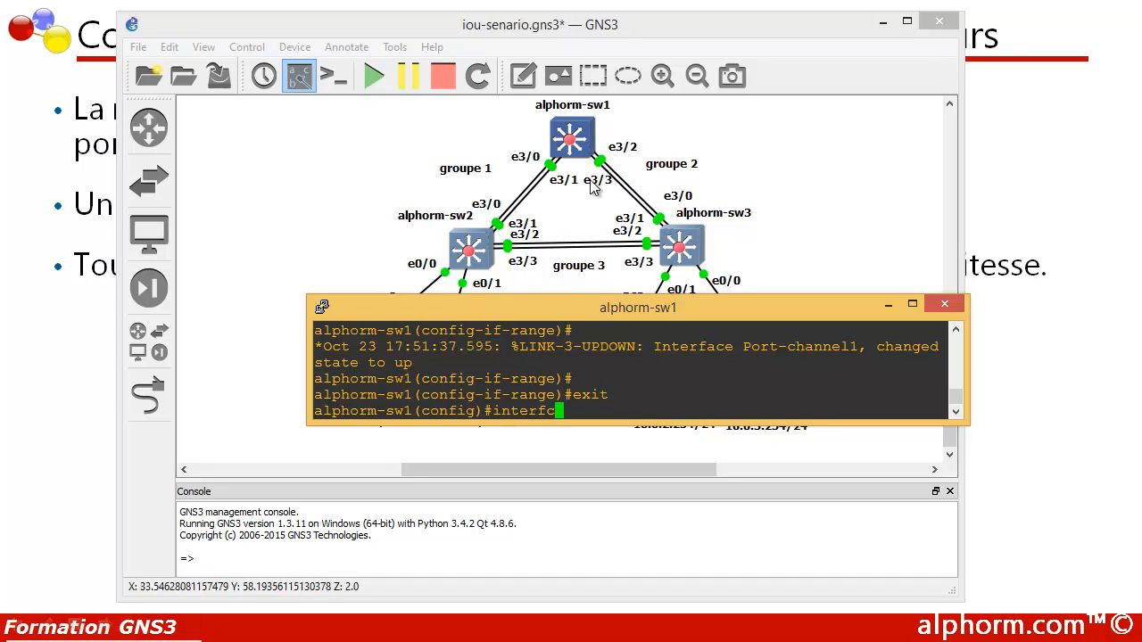
{"action": "type", "text": "e range "}
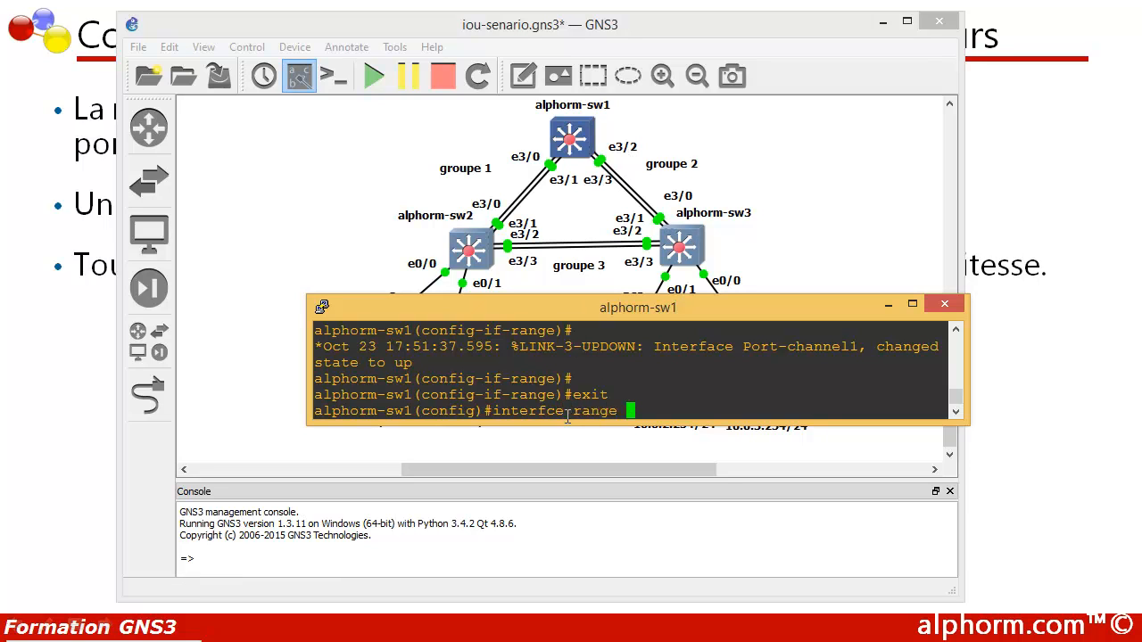
{"action": "type", "text": "e 3/2-3"}
{"action": "key", "text": "Return"}
{"action": "key", "text": "Up"}
{"action": "key", "text": "Left"}
{"action": "key", "text": "Left"}
{"action": "key", "text": "Left"}
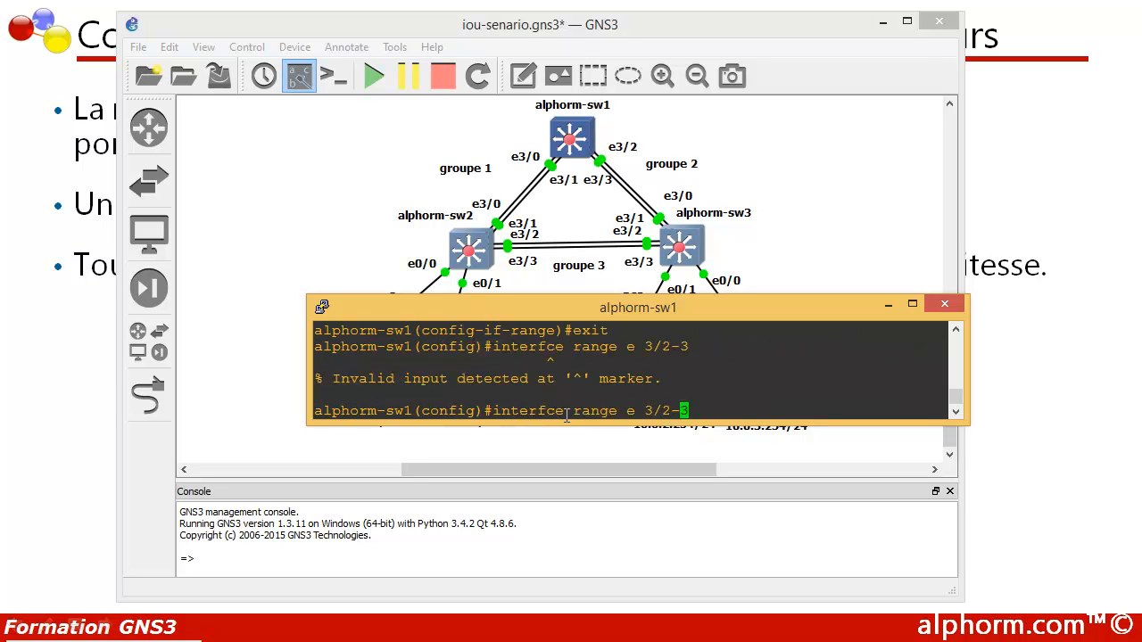
{"action": "key", "text": "Left"}
{"action": "key", "text": "Left"}
{"action": "key", "text": "Left"}
{"action": "key", "text": "Left"}
{"action": "key", "text": "Left"}
{"action": "key", "text": "Left"}
{"action": "key", "text": "Left"}
{"action": "key", "text": "Left"}
{"action": "key", "text": "Left"}
{"action": "key", "text": "Left"}
{"action": "key", "text": "Left"}
{"action": "key", "text": "Left"}
{"action": "key", "text": "Left"}
{"action": "type", "text": "a*"}
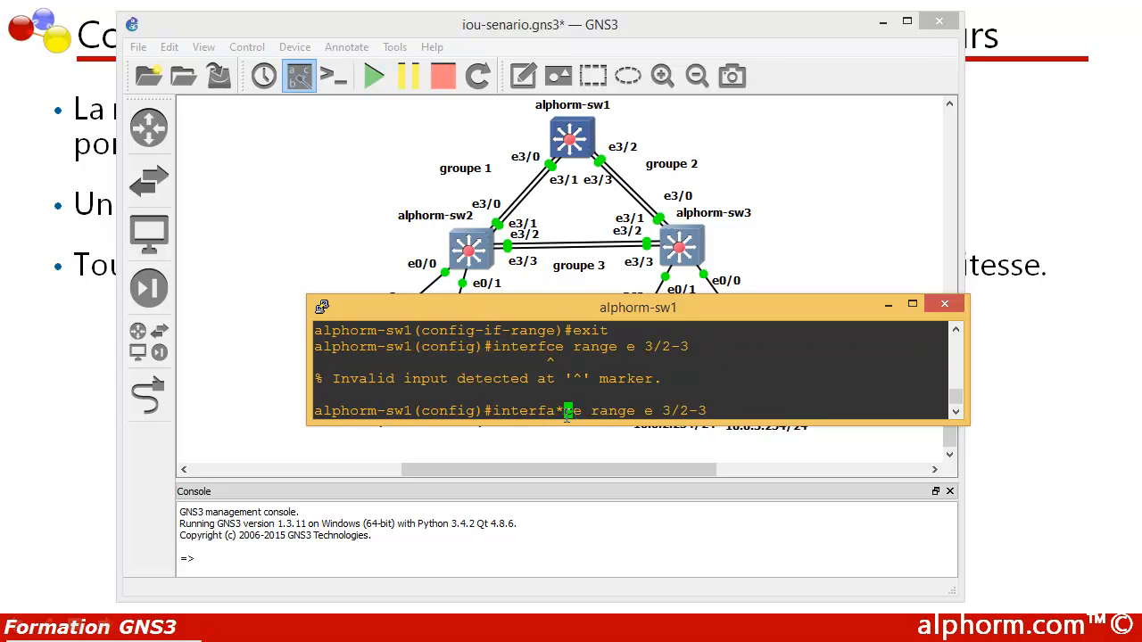
{"action": "key", "text": "Return"}
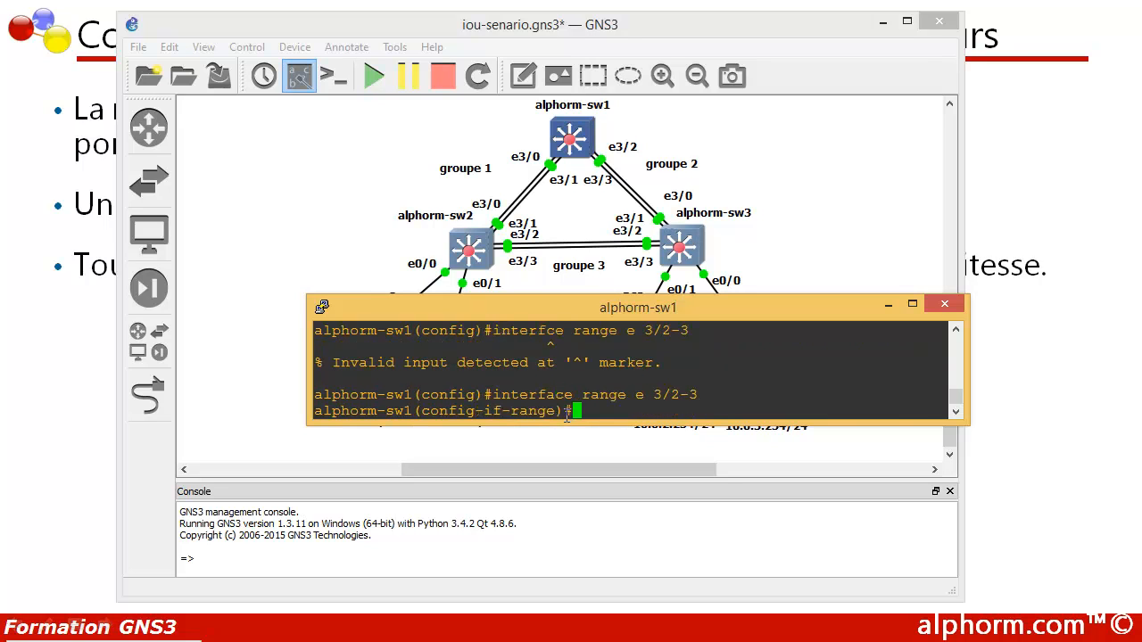
Assign interfaces e 3/2-3 on alphorm-sw1 to channel-group 2 with mode on
{"action": "type", "text": "chn"}
{"action": "key", "text": "BackSpace"}
{"action": "type", "text": "annel-group "}
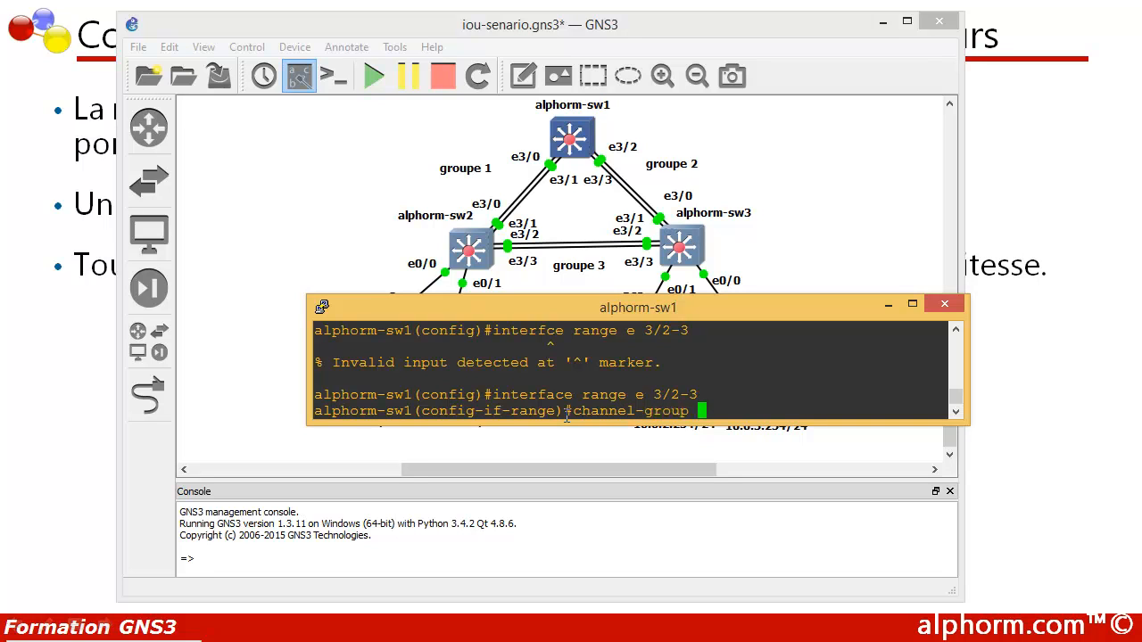
{"action": "type", "text": "2 mode "}
{"action": "type", "text": "on"}
{"action": "key", "text": "Return"}
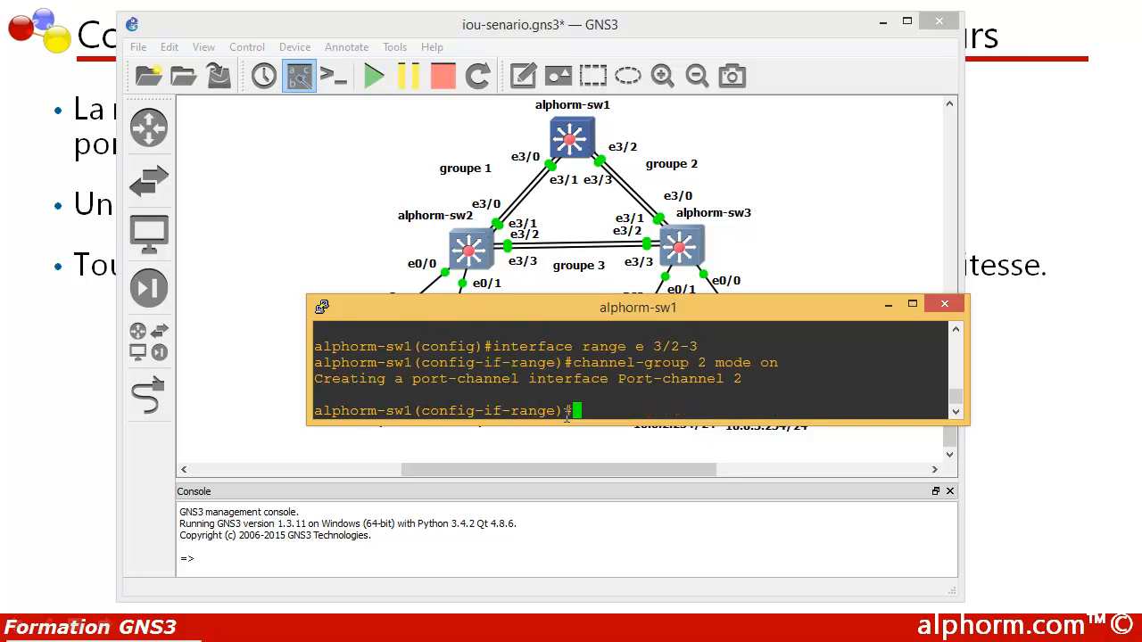
Set the trunk encapsulation of interfaces e 3/2-3 on alphorm-sw1 to dot1q
{"action": "key", "text": "Up"}
{"action": "key", "text": "Up"}
{"action": "key", "text": "Up"}
{"action": "key", "text": "Up"}
{"action": "key", "text": "Up"}
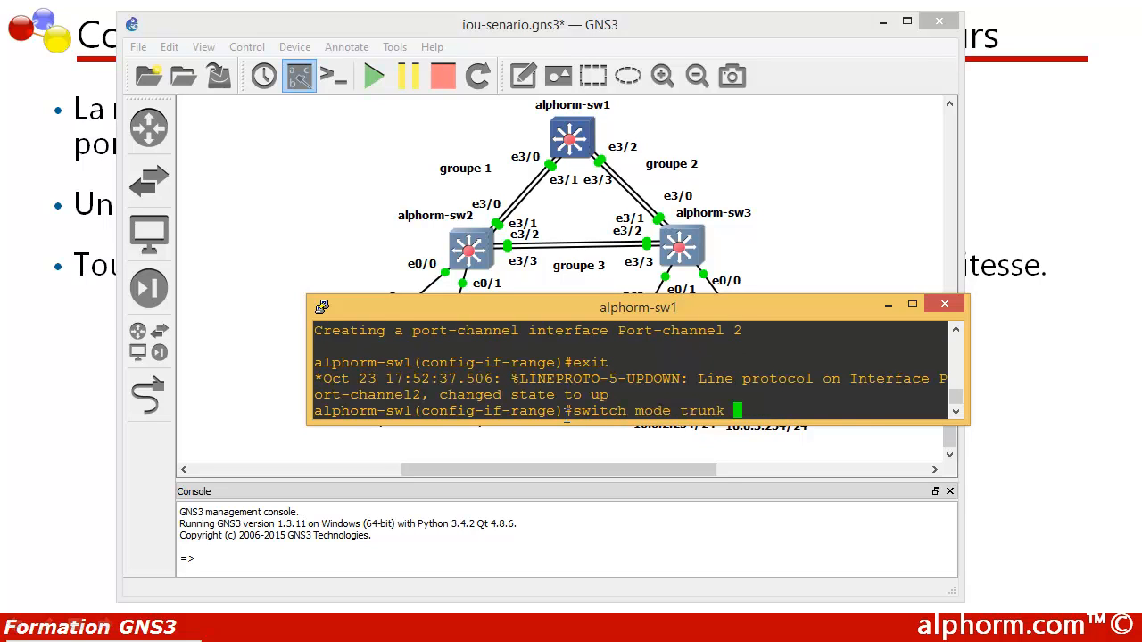
{"action": "key", "text": "Up"}
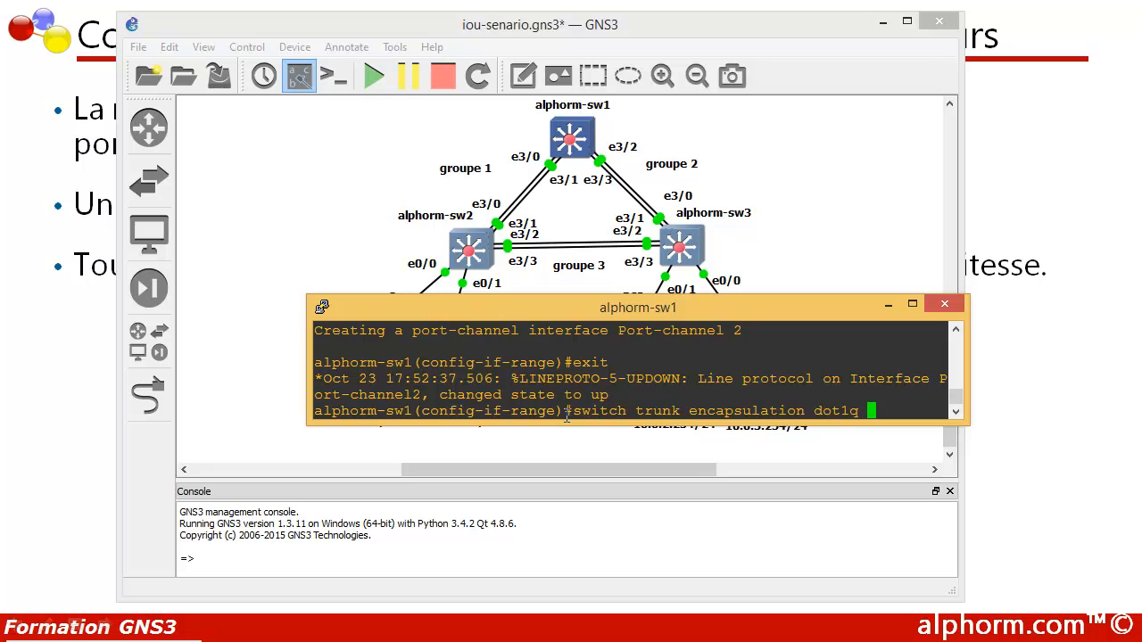
{"action": "key", "text": "Return"}
Set the switchport mode of interfaces e 3/2-3 on alphorm-sw1 to trunk
{"action": "type", "text": "switch"}
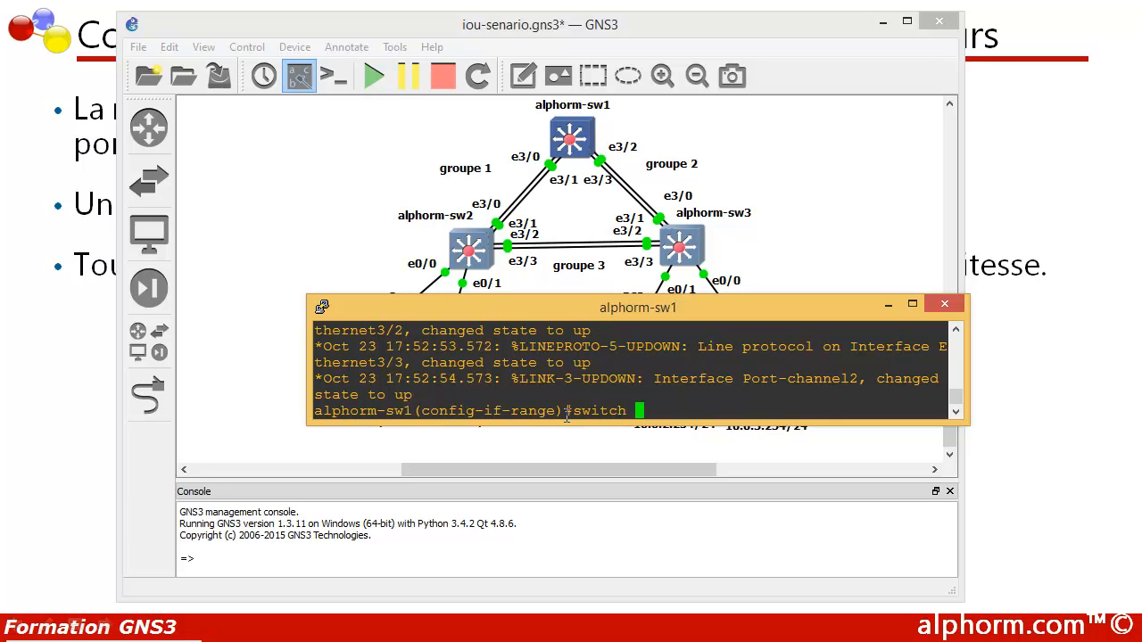
{"action": "type", "text": "mode trunk"}
{"action": "key", "text": "Return"}
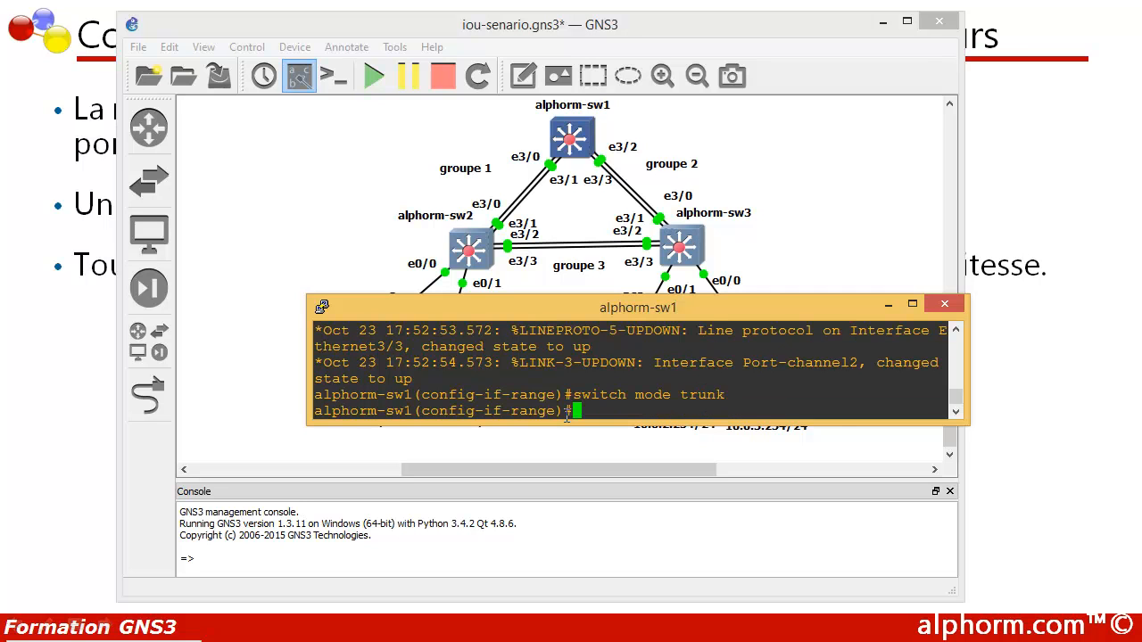
Exit the interface-range and global configuration on alphorm-sw1, back to privileged mode
{"action": "type", "text": "exit"}
{"action": "key", "text": "Return"}
{"action": "type", "text": "exit"}
{"action": "key", "text": "Return"}
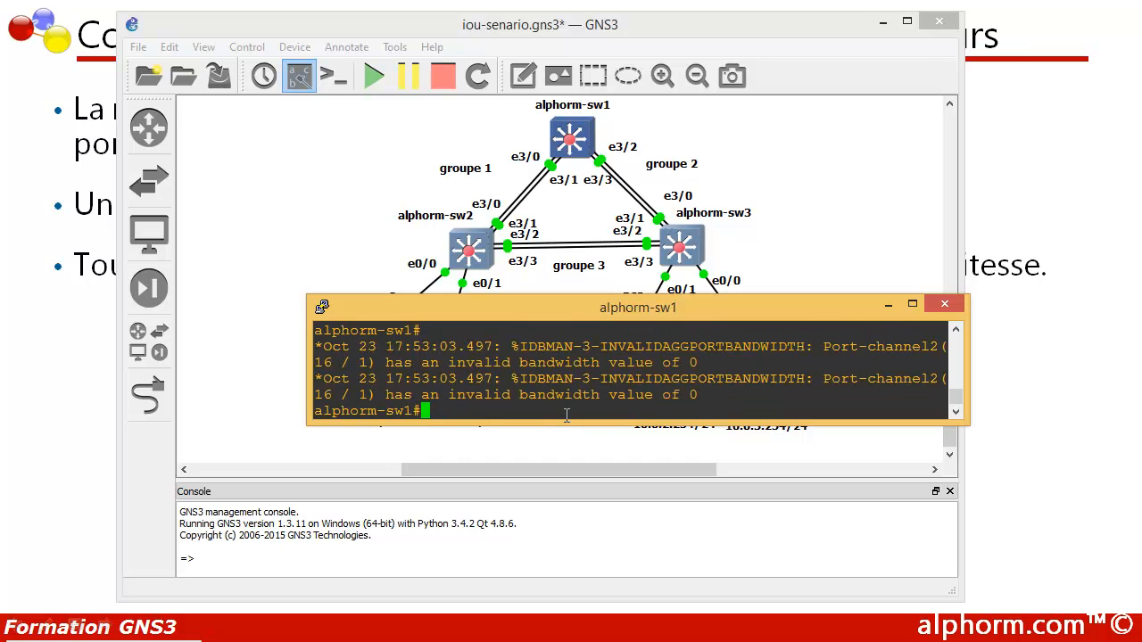
{"action": "key", "text": "Return"}
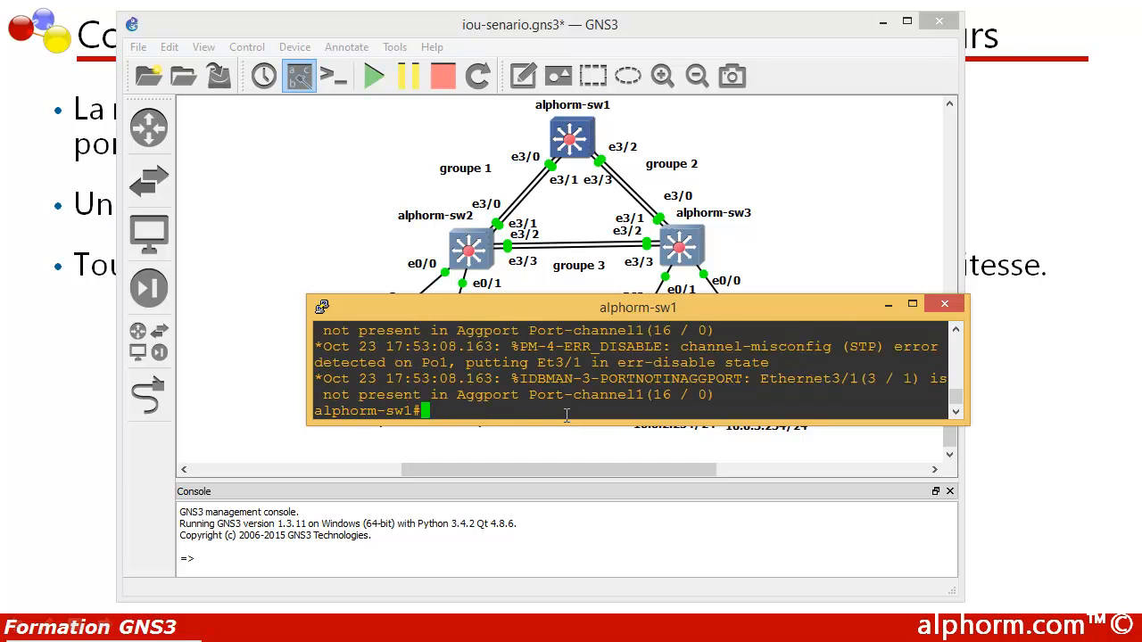
Display the EtherChannel summary on alphorm-sw1
{"action": "type", "text": "s"}
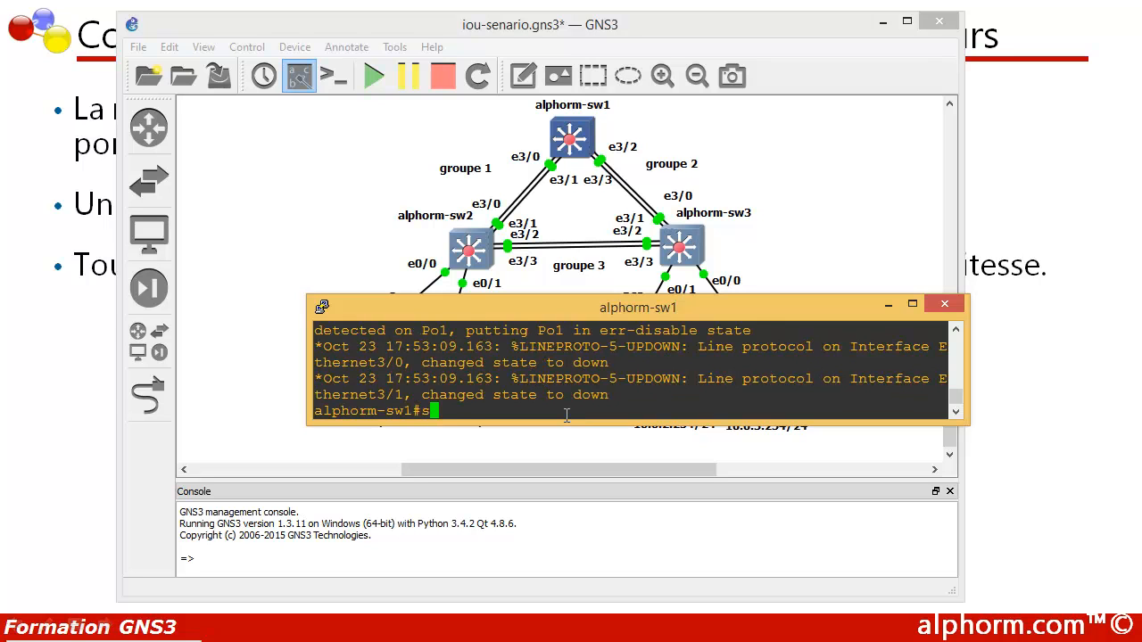
{"action": "type", "text": "how ether"}
{"action": "key", "text": "Tab"}
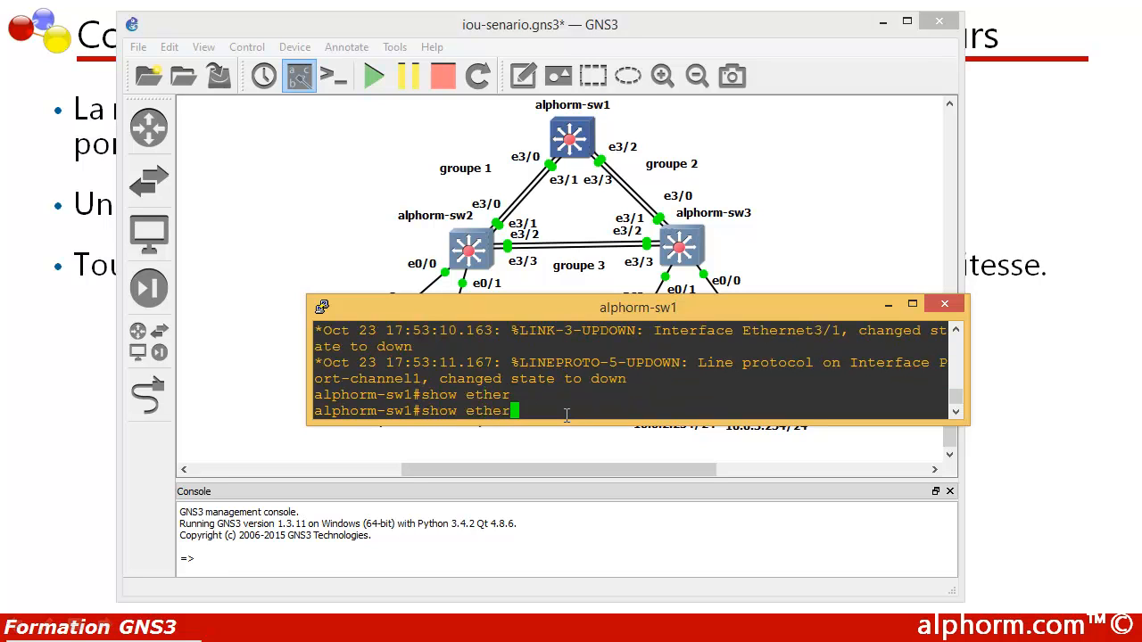
{"action": "type", "text": "chaz"}
{"action": "key", "text": "BackSpace"}
{"action": "type", "text": "n"}
{"action": "key", "text": "Tab"}
{"action": "type", "text": "summary"}
{"action": "key", "text": "Return"}
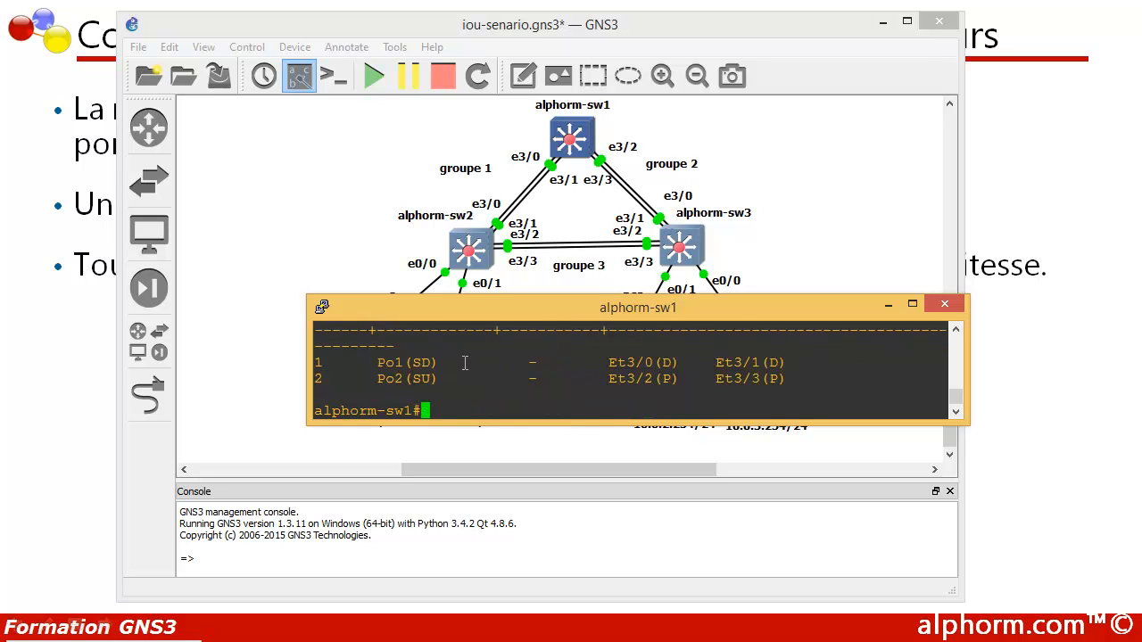
Examine the status and member ports of groups 1 and 2 in the alphorm-sw1 EtherChannel summary
{"action": "scroll", "coordinate": [464, 364], "scroll_direction": "up", "scroll_amount": 1}
{"action": "scroll", "coordinate": [435, 364], "scroll_direction": "down", "scroll_amount": 1}
{"action": "left_click_drag", "start_coordinate": [325, 358], "coordinate": [312, 362]}
{"action": "left_click", "coordinate": [602, 360]}
{"action": "left_click_drag", "start_coordinate": [605, 361], "coordinate": [754, 358]}
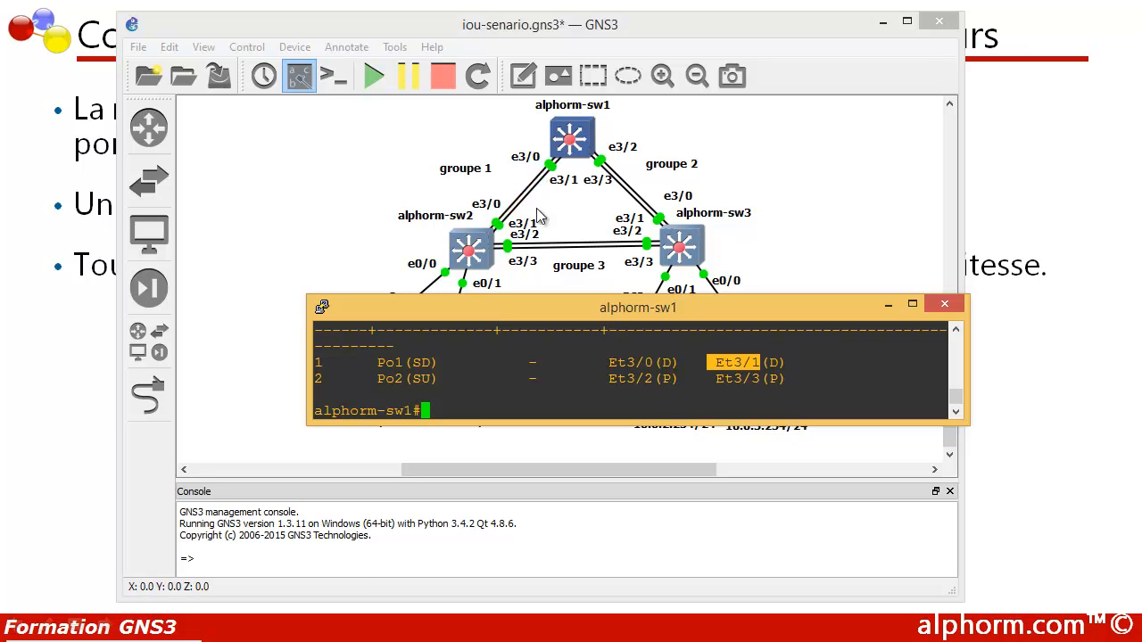
{"action": "left_click_drag", "start_coordinate": [339, 380], "coordinate": [306, 380]}
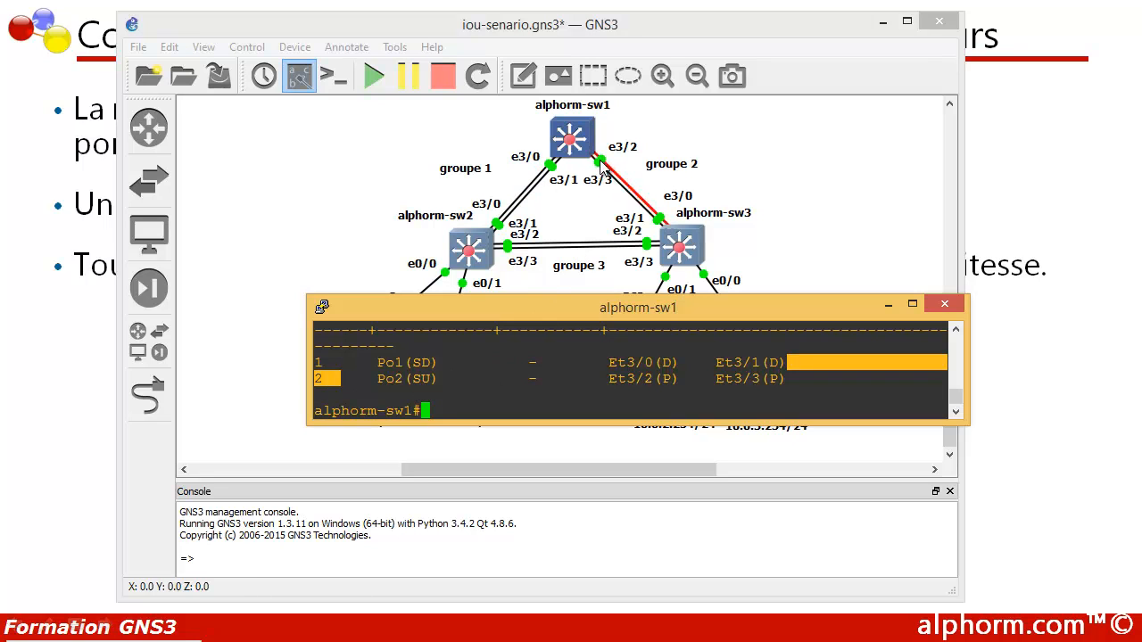
{"action": "left_click_drag", "start_coordinate": [601, 378], "coordinate": [781, 382]}
{"action": "left_click", "coordinate": [647, 396]}
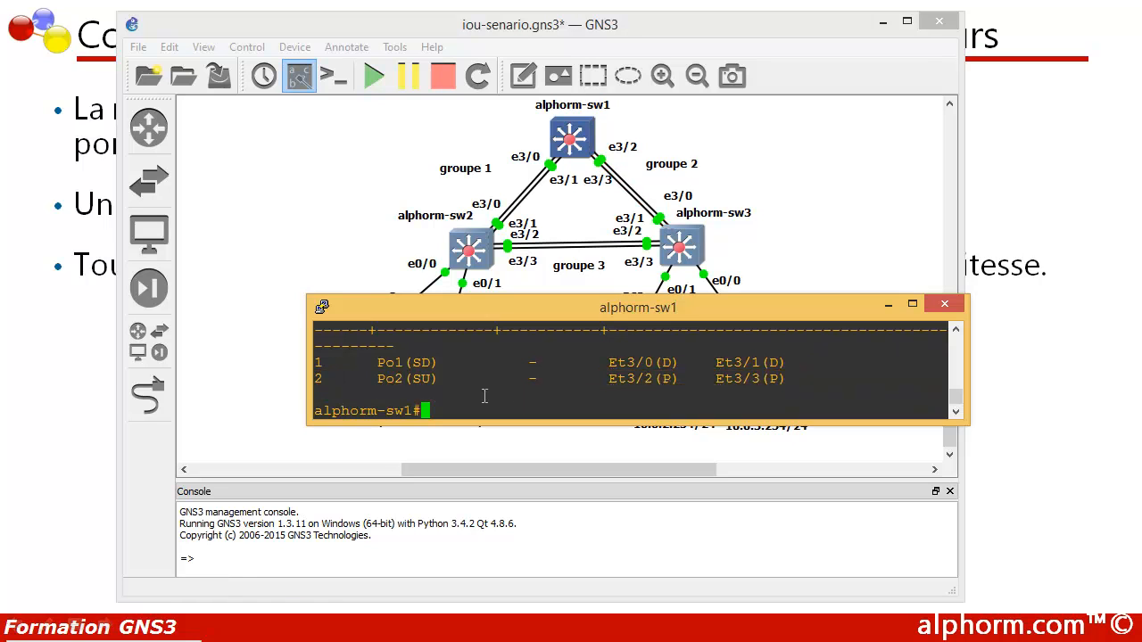
{"action": "key", "text": "Return"}
{"action": "key", "text": "Return"}
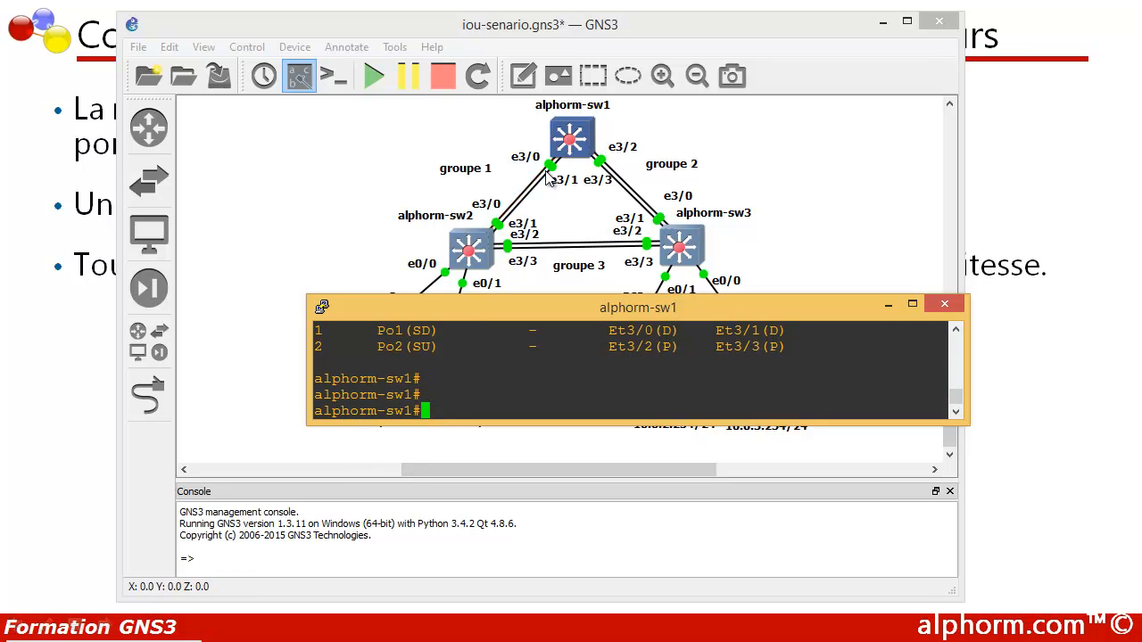
Open the alphorm-sw2 console, reposition it below the switches and shrink it so the topology stays in view
{"action": "right_click", "coordinate": [459, 243]}
{"action": "left_click", "coordinate": [495, 318]}
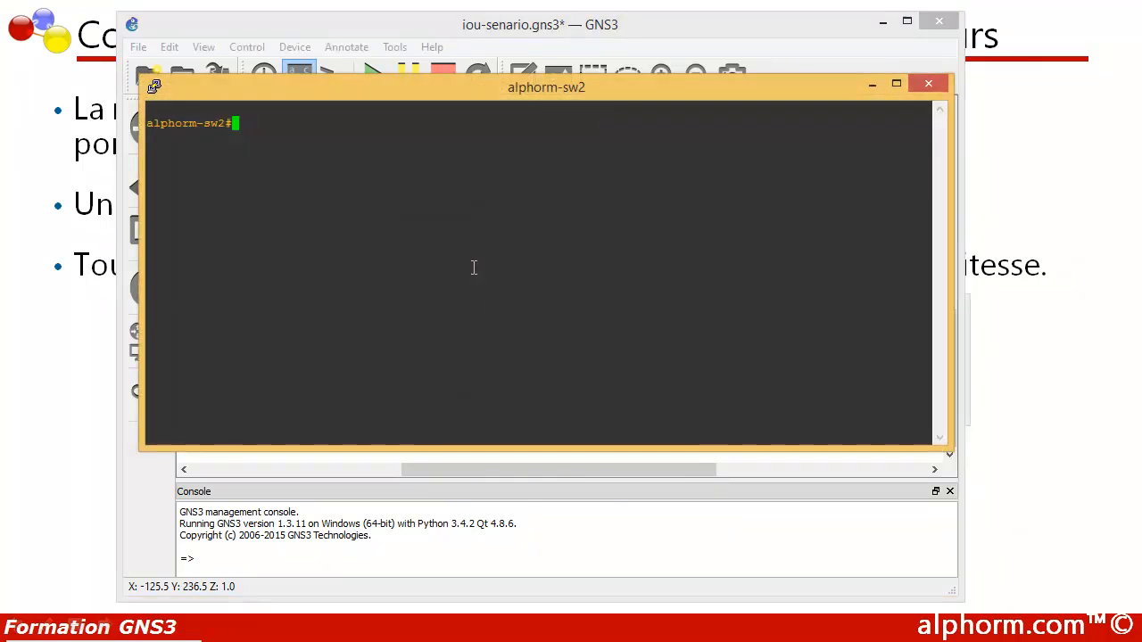
{"action": "left_click_drag", "start_coordinate": [402, 68], "coordinate": [511, 347]}
{"action": "left_click_drag", "start_coordinate": [1035, 428], "coordinate": [878, 429]}
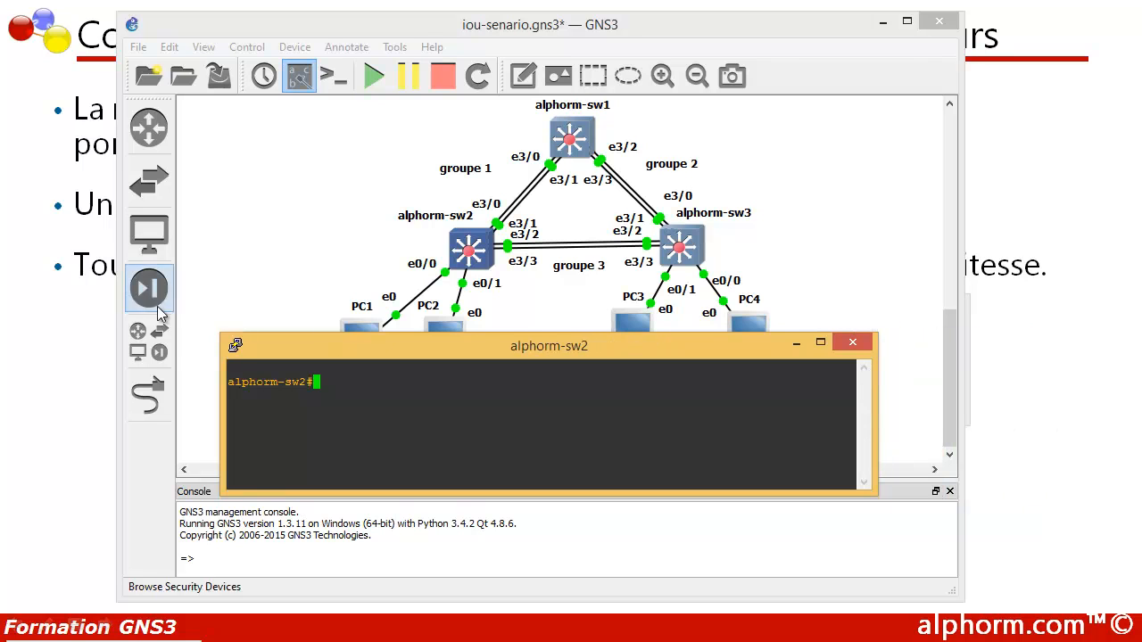
Set the alphorm-sw2 console's terminal font to Courier New, 12-point, and apply the settings
{"action": "left_click", "coordinate": [236, 349]}
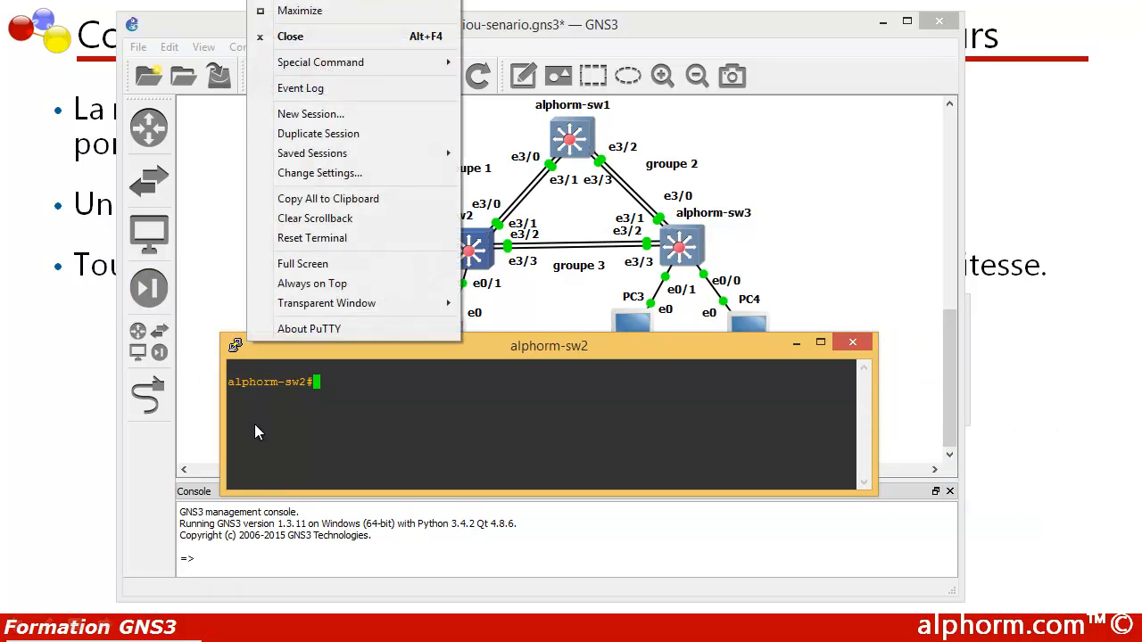
{"action": "left_click", "coordinate": [306, 175]}
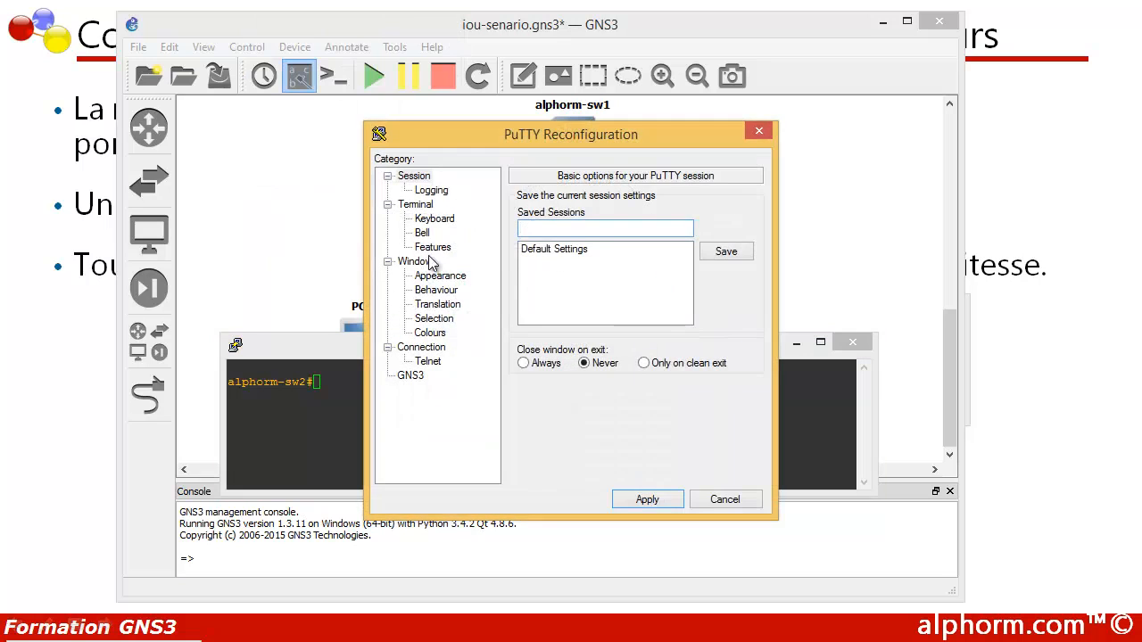
{"action": "left_click", "coordinate": [432, 276]}
{"action": "left_click", "coordinate": [718, 303]}
{"action": "left_click", "coordinate": [714, 344]}
{"action": "left_click", "coordinate": [642, 632]}
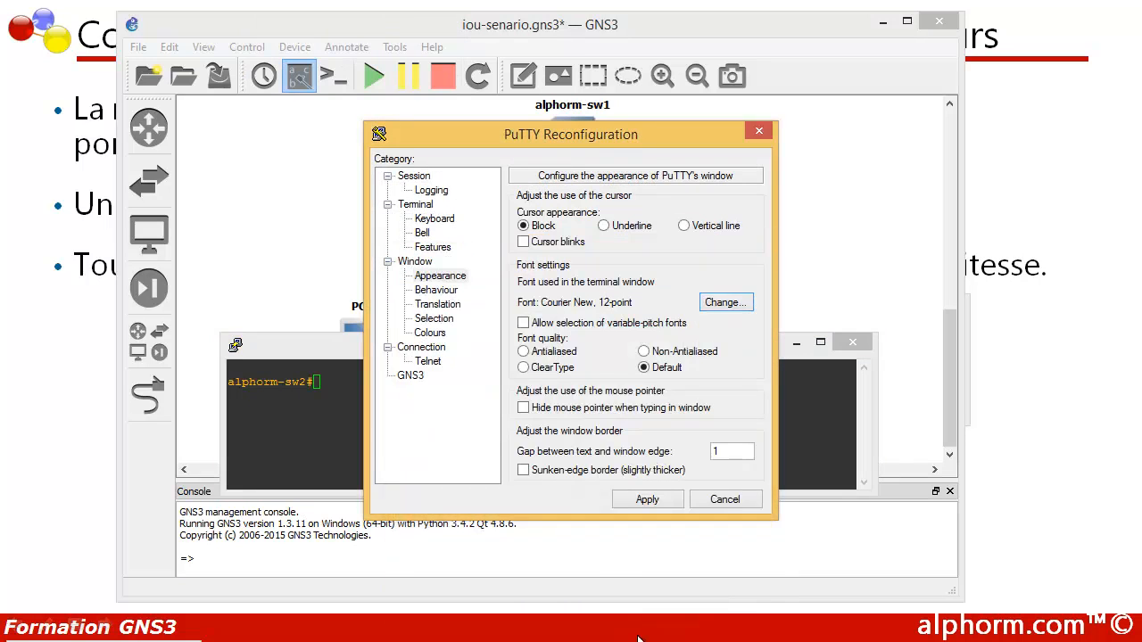
{"action": "left_click", "coordinate": [644, 502]}
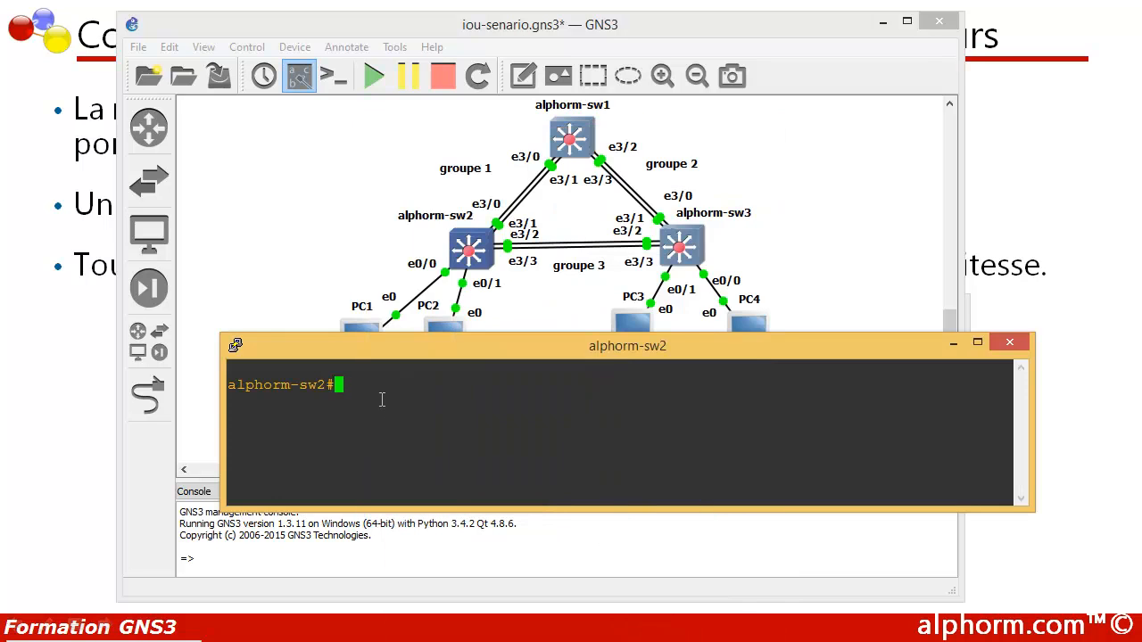
Enter global configuration mode on alphorm-sw2 and select the interface range e 3/0-1
{"action": "type", "text": "conf t"}
{"action": "key", "text": "Return"}
{"action": "type", "text": "interface"}
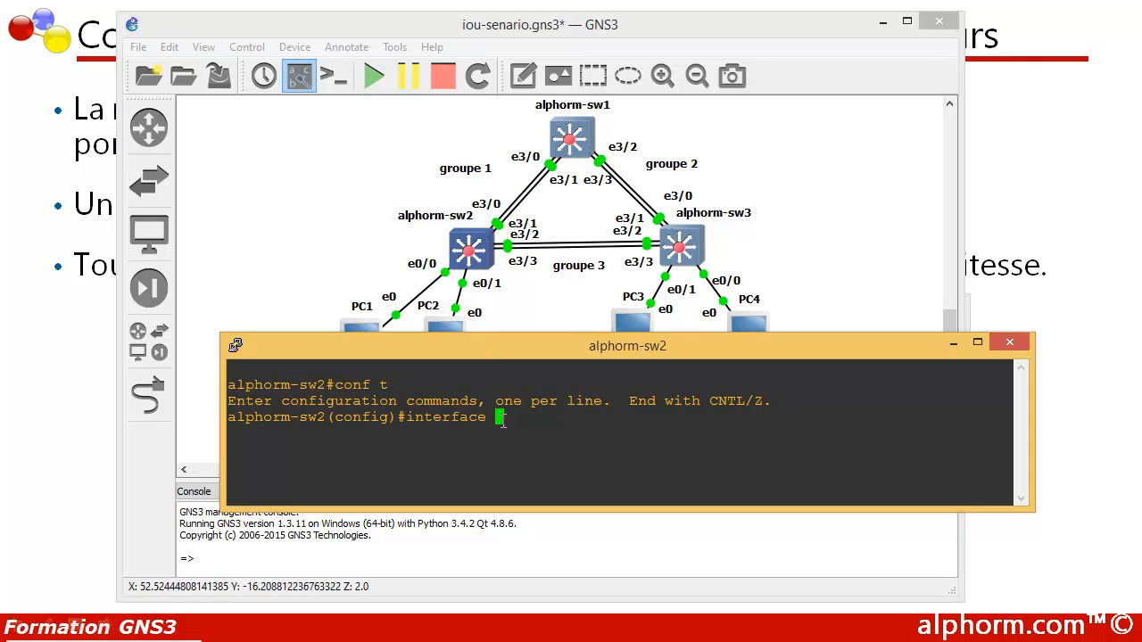
{"action": "type", "text": "range "}
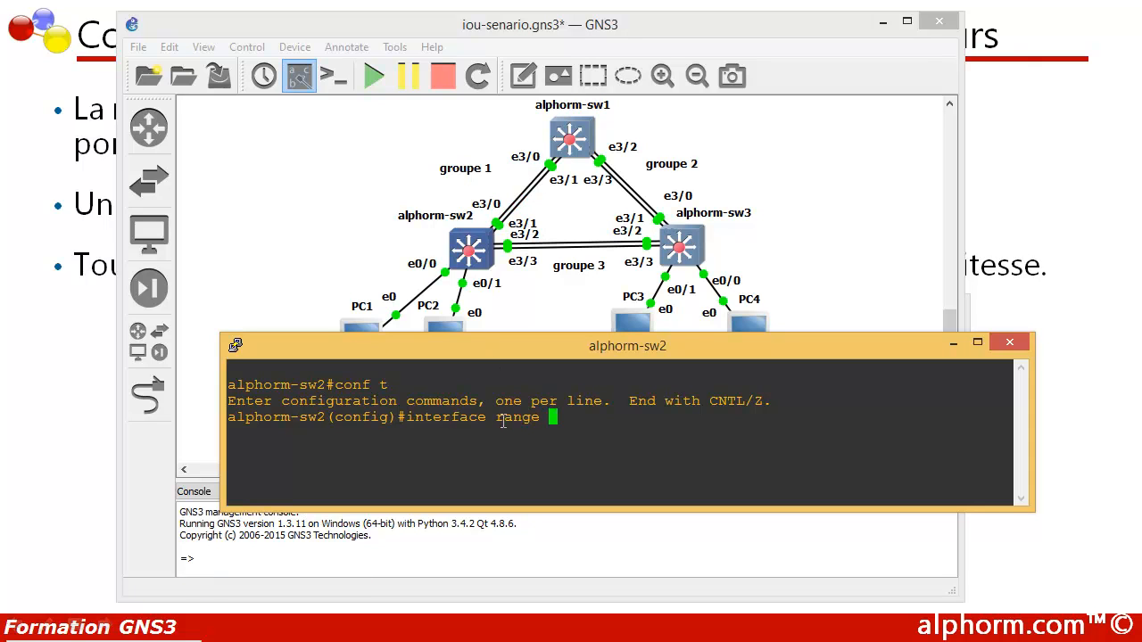
{"action": "type", "text": "e 3/0-1"}
{"action": "key", "text": "Return"}
Assign interfaces e 3/0-1 on alphorm-sw2 to channel-group 1 with mode on
{"action": "type", "text": "channe"}
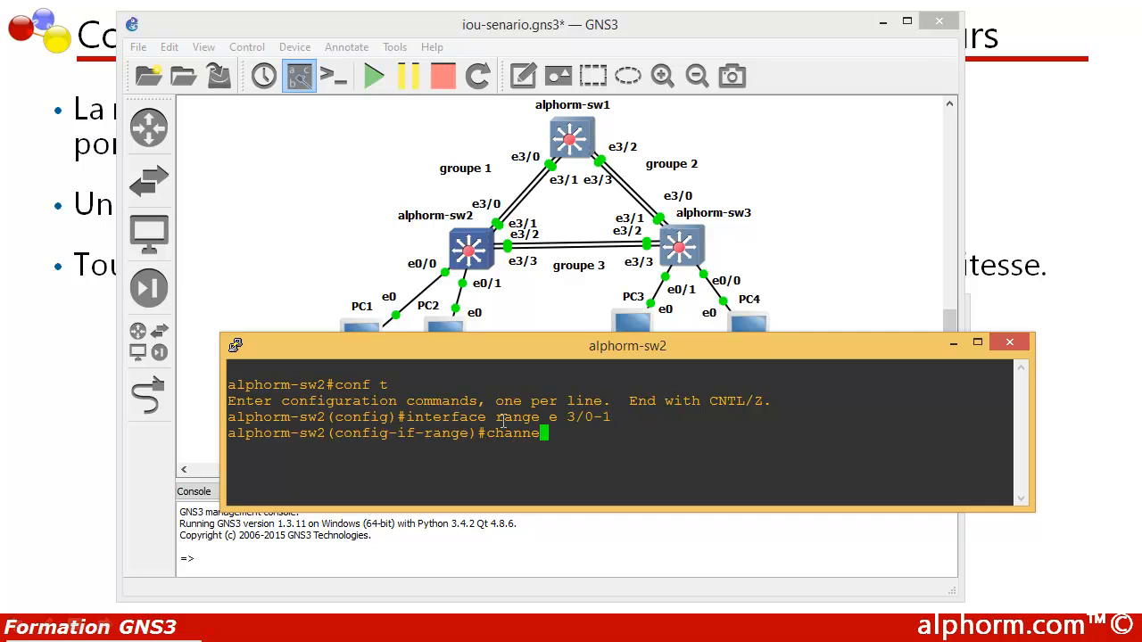
{"action": "key", "text": "Tab"}
{"action": "type", "text": "group "}
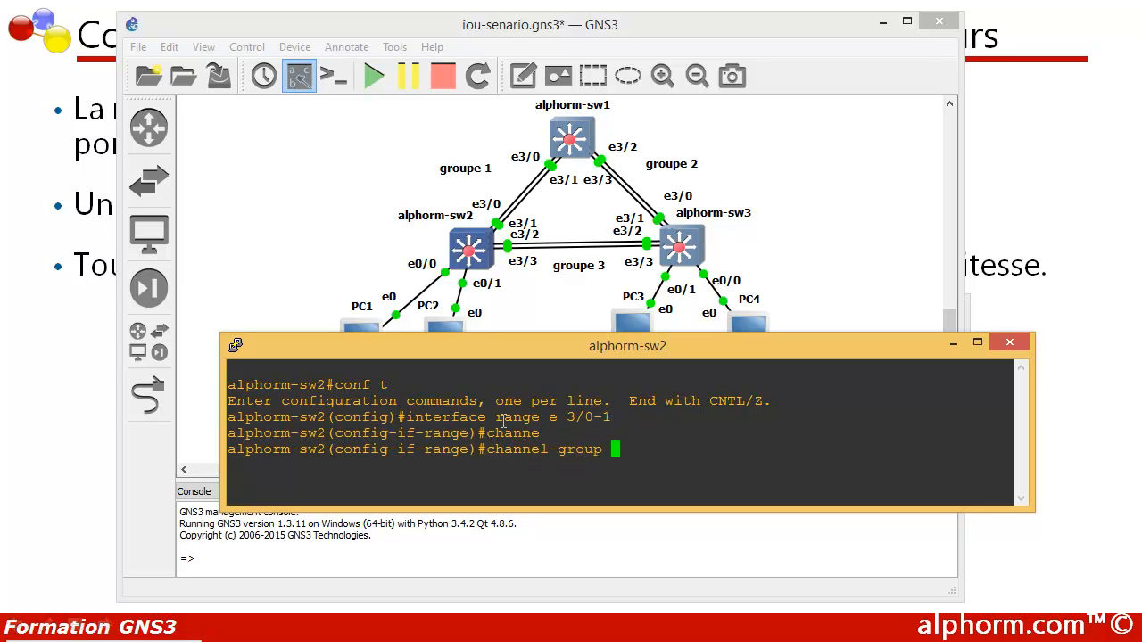
{"action": "type", "text": "1 mode on"}
{"action": "key", "text": "Return"}
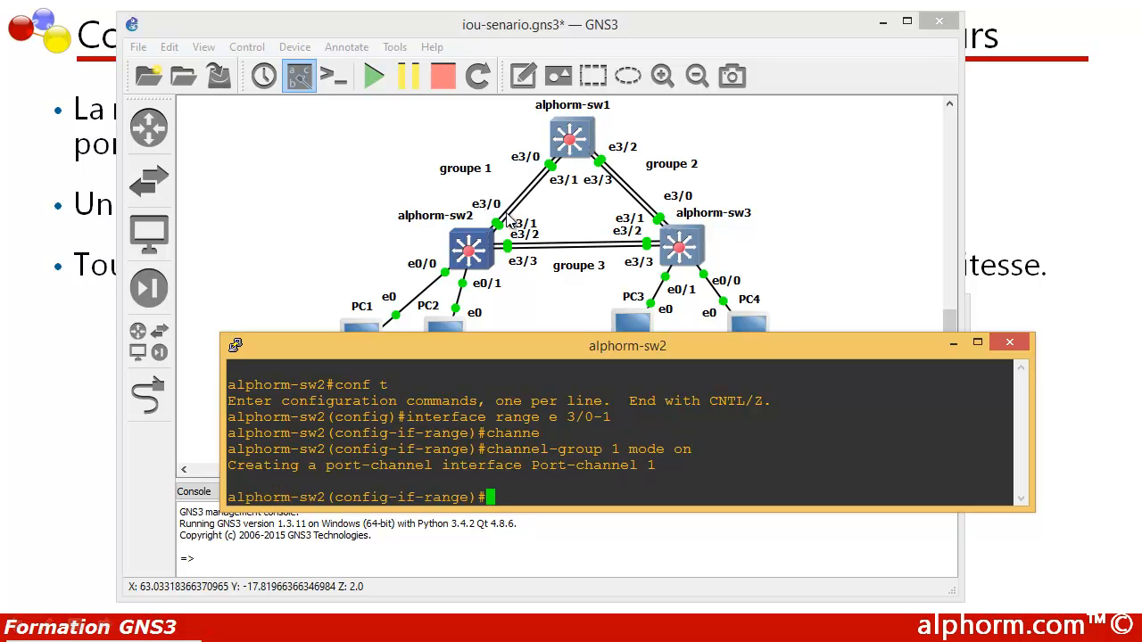
Set the trunk encapsulation of interfaces e 3/0-1 on alphorm-sw2 to dot1q
{"action": "type", "text": "switchport "}
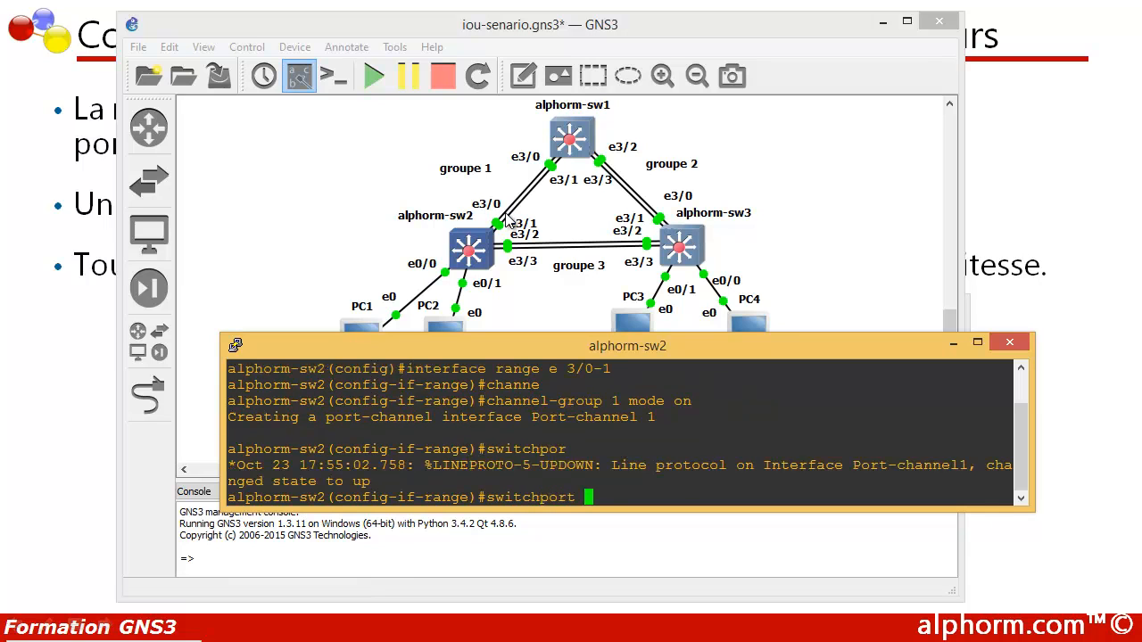
{"action": "type", "text": "trunk en"}
{"action": "key", "text": "Tab"}
{"action": "type", "text": "dot1q"}
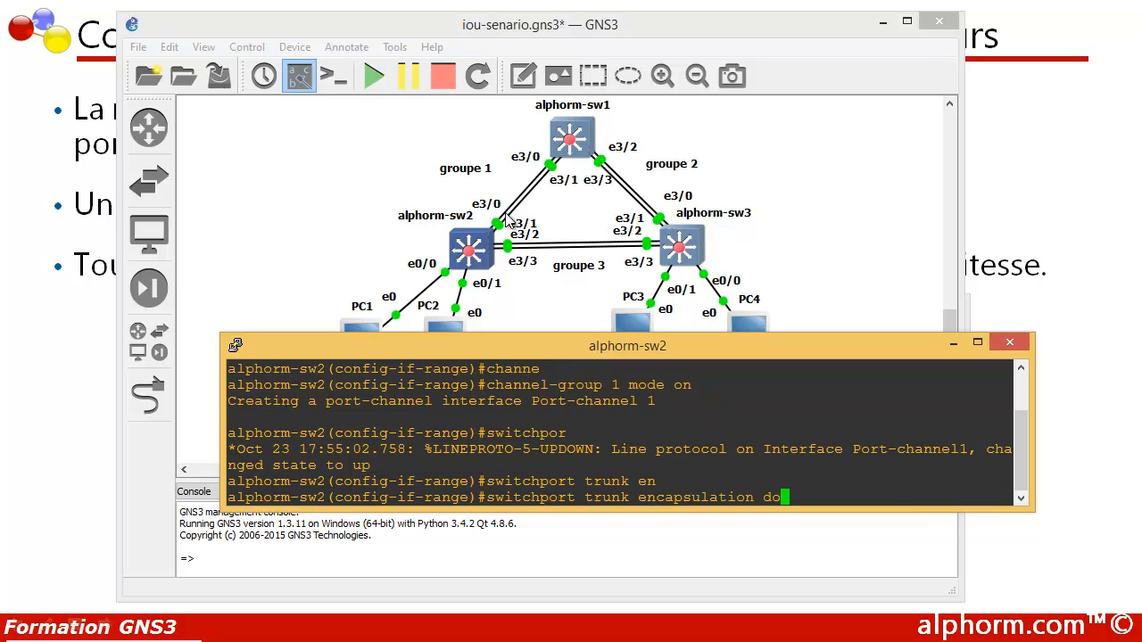
{"action": "key", "text": "Return"}
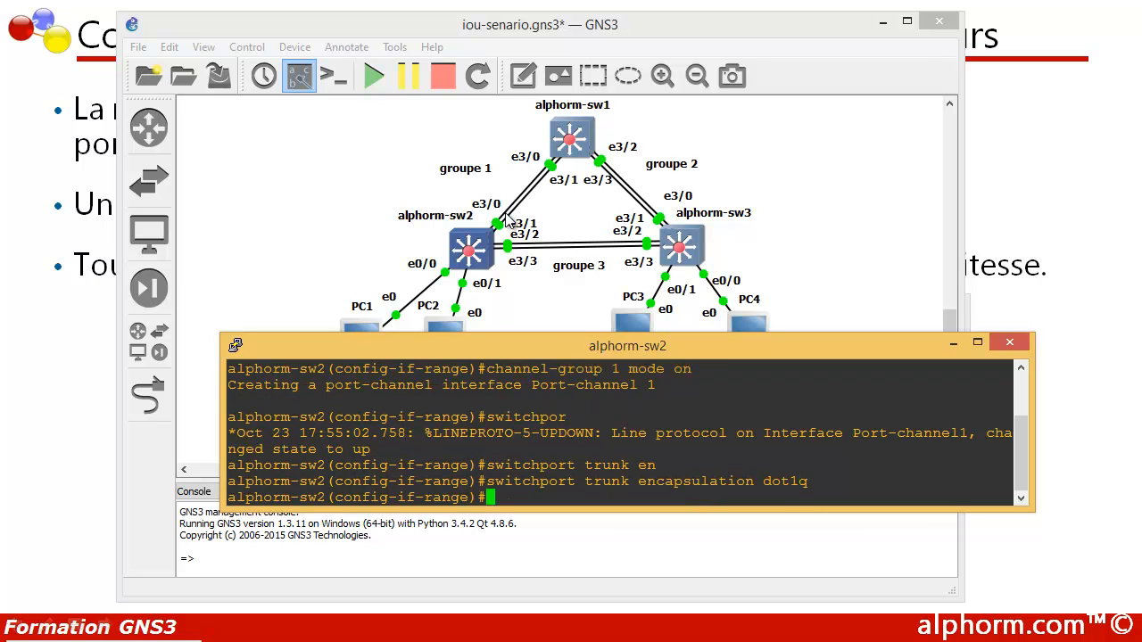
{"action": "key", "text": "Return"}
{"action": "key", "text": "Return"}
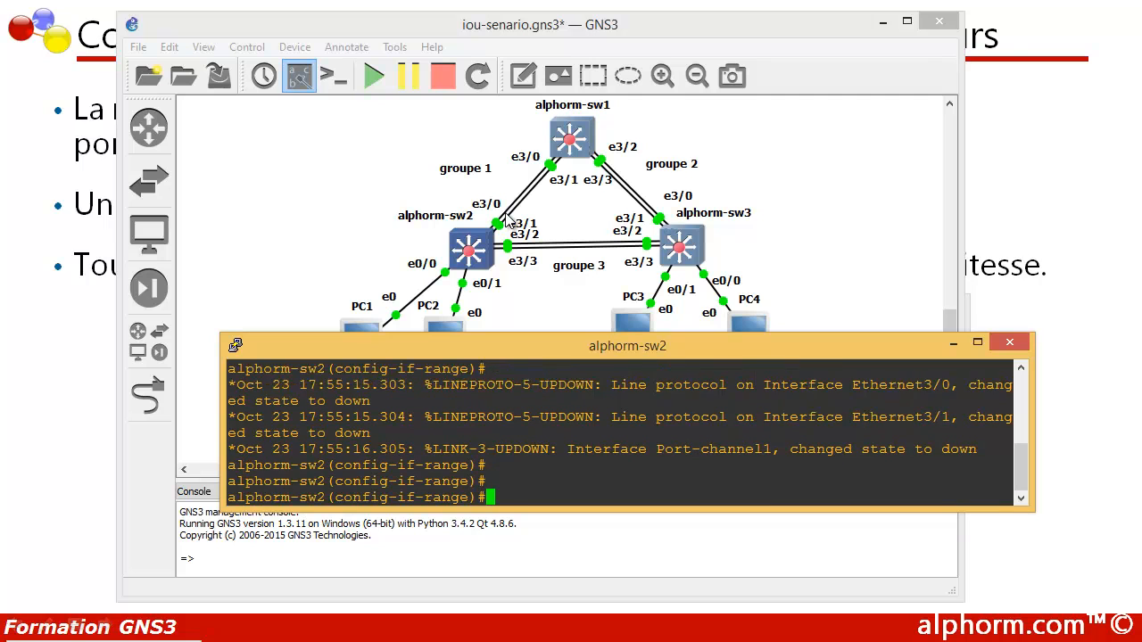
Set the switchport mode of interfaces e 3/0-1 on alphorm-sw2 to trunk
{"action": "type", "text": "swit"}
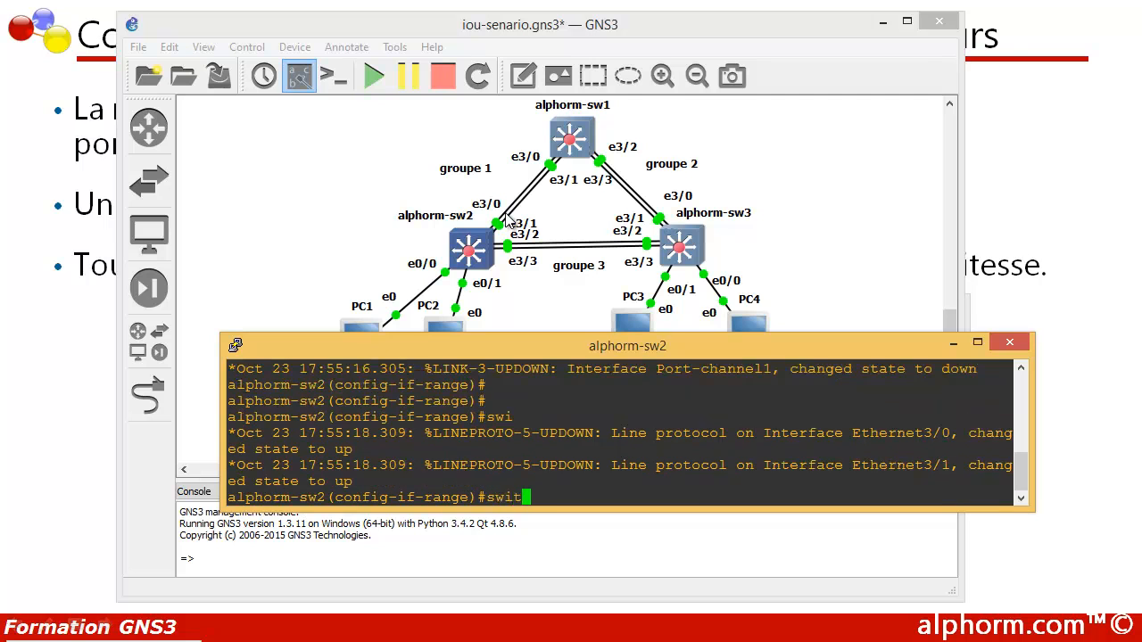
{"action": "type", "text": "ch"}
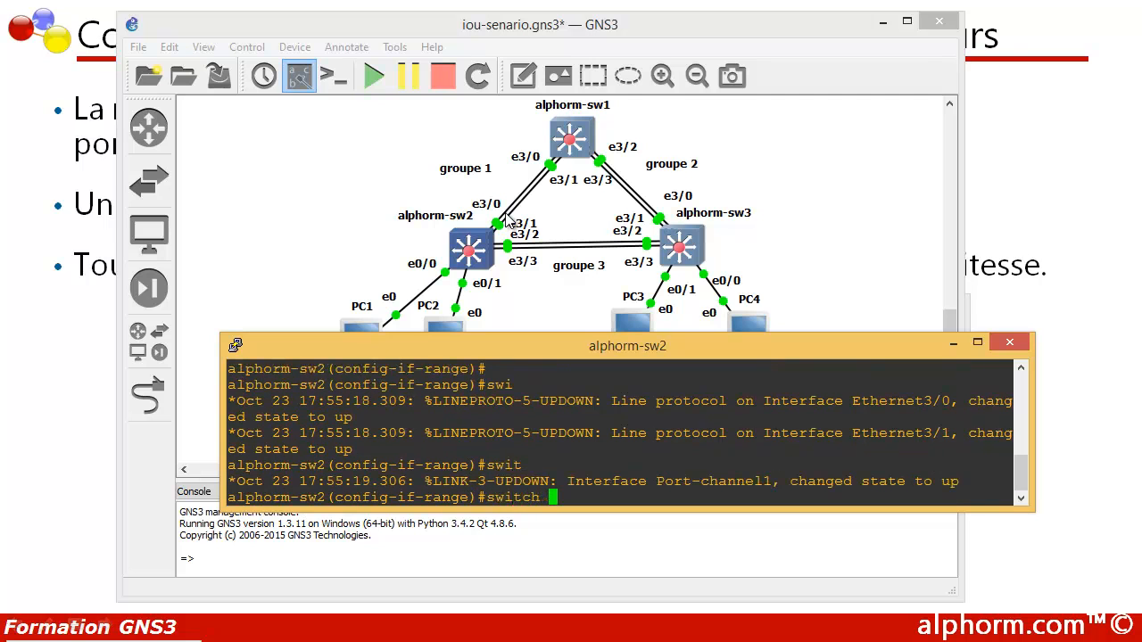
{"action": "type", "text": "port mode trunk"}
{"action": "key", "text": "Return"}
{"action": "key", "text": "Return"}
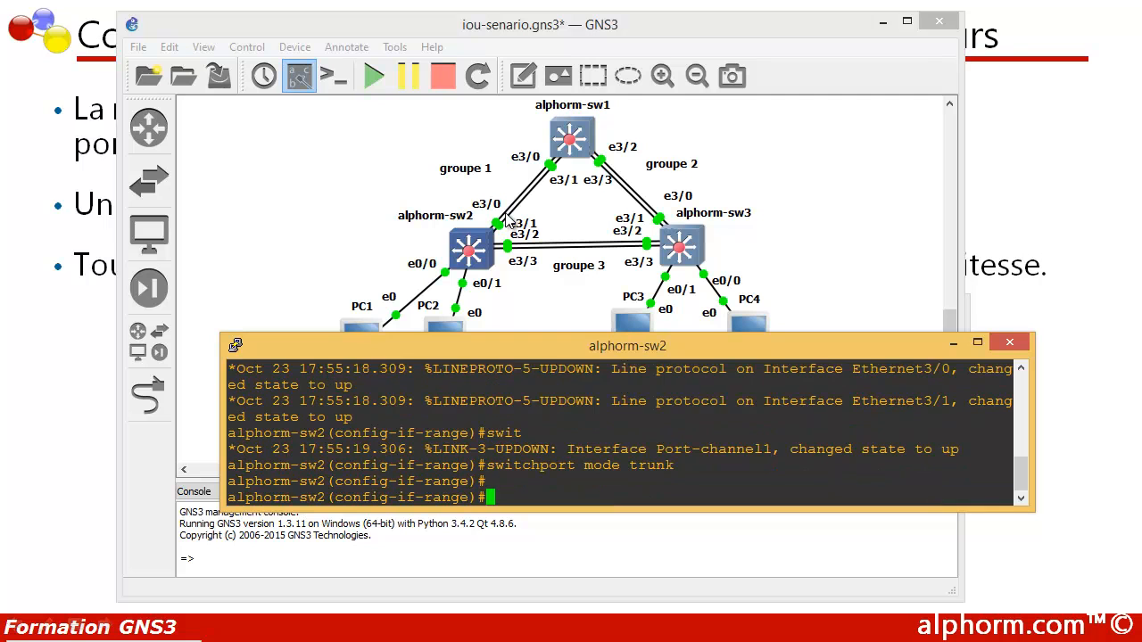
Exit the interface-range configuration on alphorm-sw2, back to global configuration mode
{"action": "type", "text": "exit"}
{"action": "key", "text": "Return"}
{"action": "key", "text": "Return"}
{"action": "key", "text": "Return"}
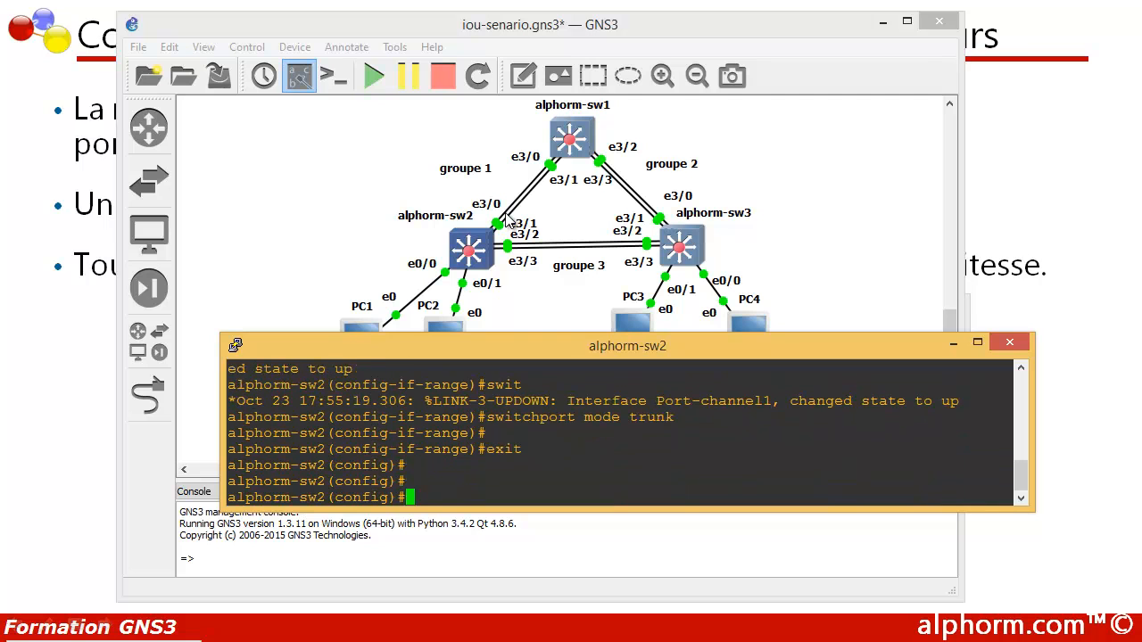
Enter interface-range configuration for e 3/2-3 on alphorm-sw2
{"action": "type", "text": "interface"}
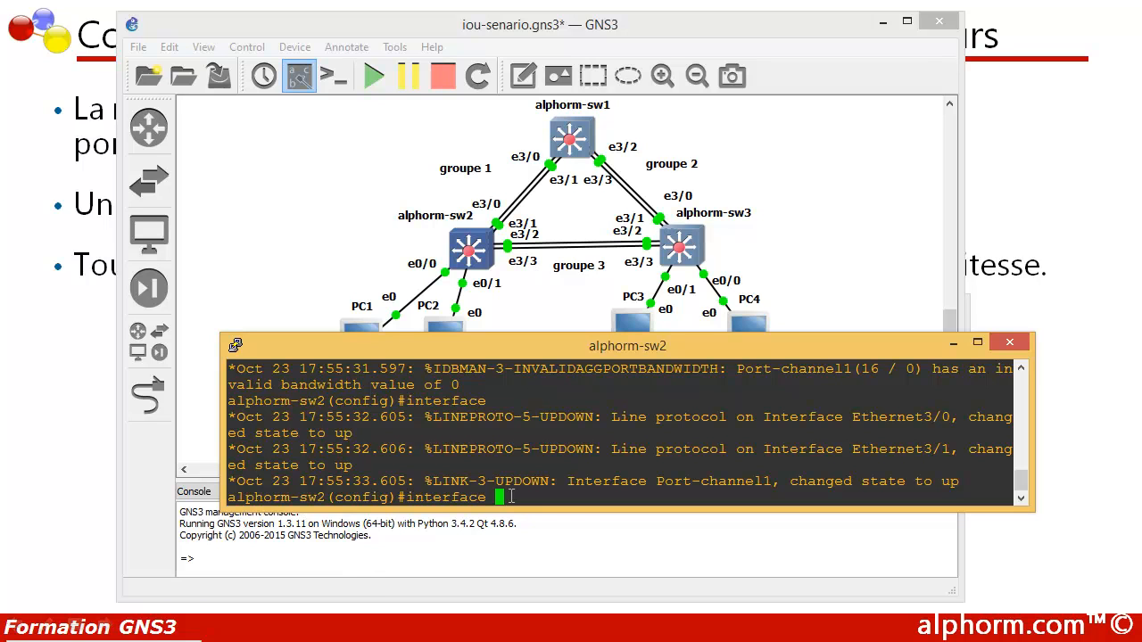
{"action": "key", "text": "Return"}
{"action": "key", "text": "Up"}
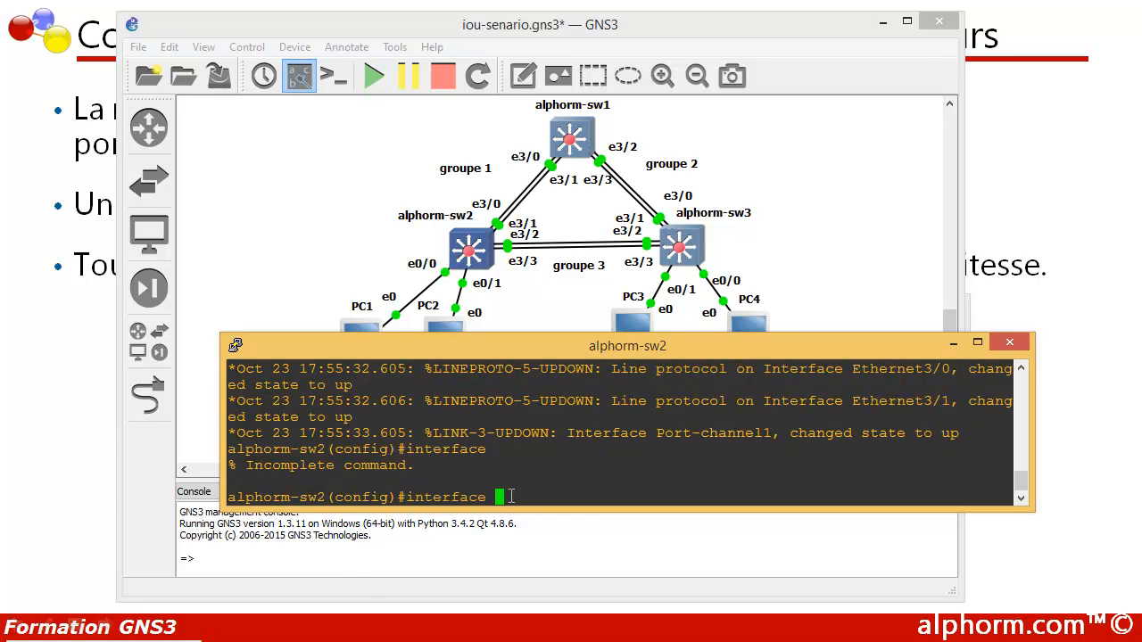
{"action": "type", "text": "range e 3/2-3"}
{"action": "key", "text": "Return"}
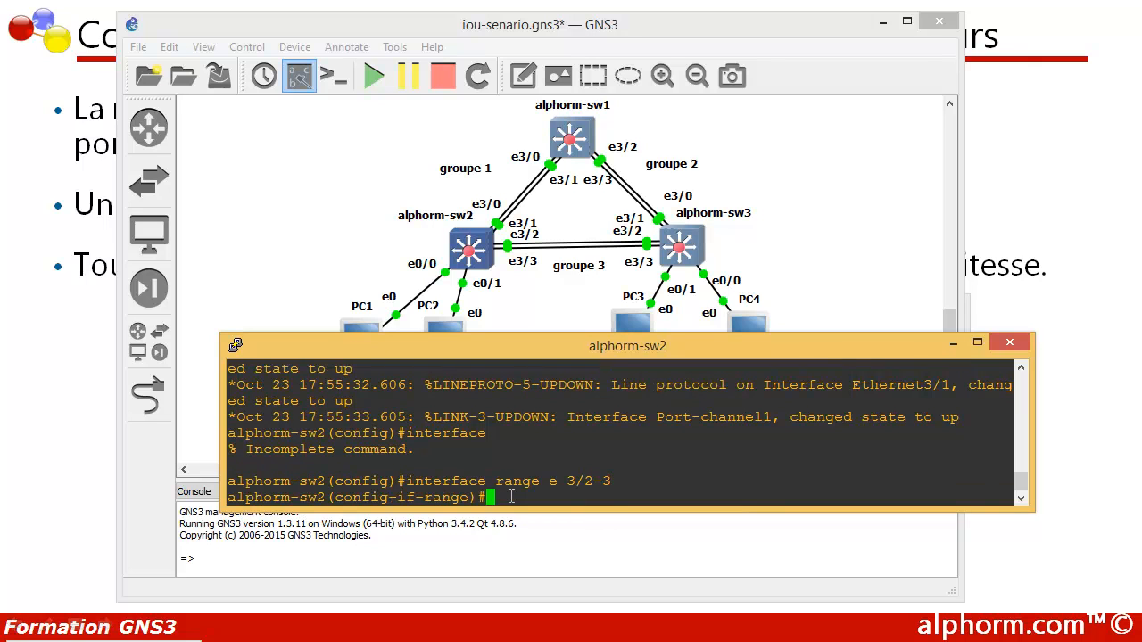
Assign interfaces e 3/2-3 on alphorm-sw2 to channel-group 3 with mode on
{"action": "type", "text": "channel gou"}
{"action": "key", "text": "BackSpace"}
{"action": "key", "text": "BackSpace"}
{"action": "key", "text": "BackSpace"}
{"action": "type", "text": "group 3 "}
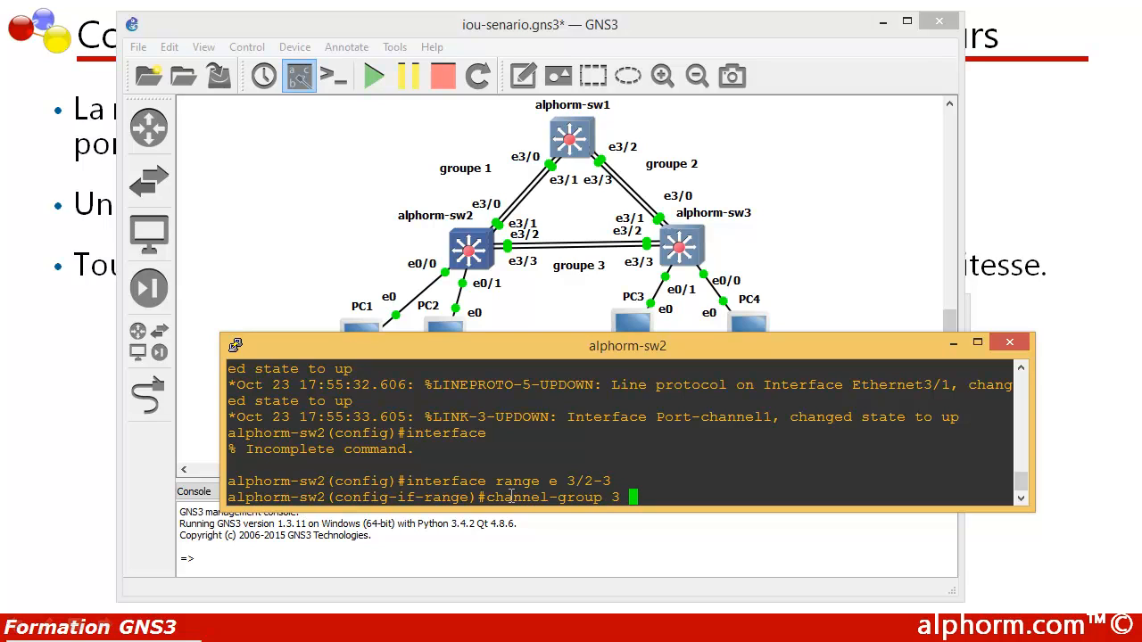
{"action": "type", "text": "mode"}
{"action": "type", "text": "on"}
{"action": "key", "text": "Return"}
{"action": "key", "text": "Up"}
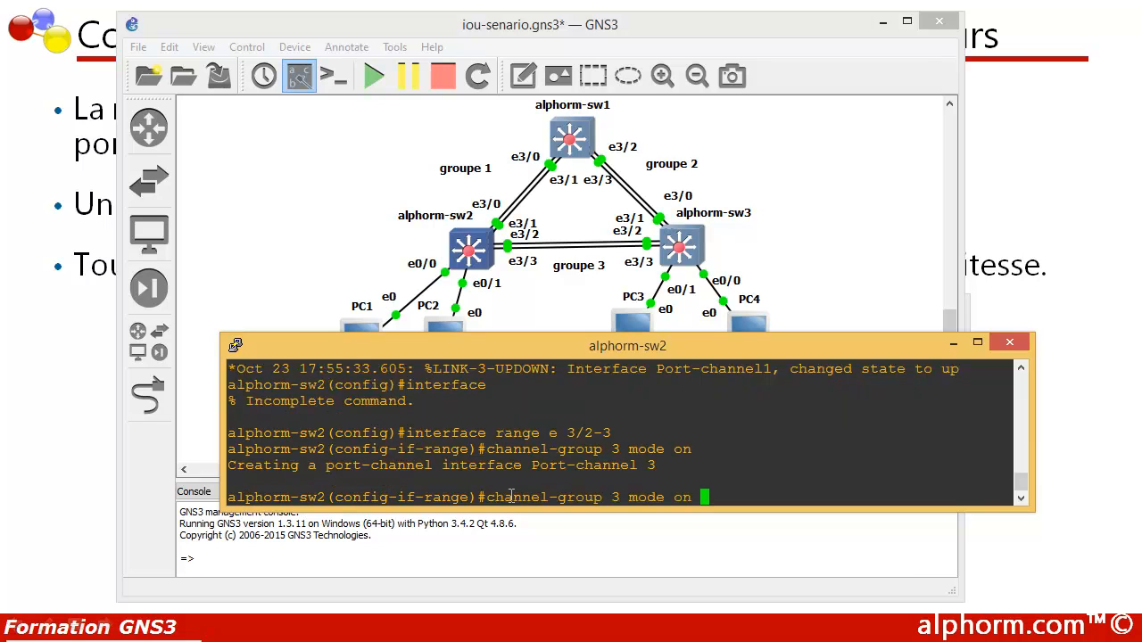
{"action": "key", "text": "BackSpace"}
{"action": "key", "text": "BackSpace"}
{"action": "key", "text": "BackSpace"}
{"action": "key", "text": "BackSpace"}
{"action": "key", "text": "BackSpace"}
{"action": "key", "text": "BackSpace"}
{"action": "key", "text": "BackSpace"}
{"action": "key", "text": "BackSpace"}
{"action": "key", "text": "BackSpace"}
{"action": "key", "text": "BackSpace"}
{"action": "key", "text": "BackSpace"}
{"action": "key", "text": "BackSpace"}
{"action": "key", "text": "BackSpace"}
{"action": "key", "text": "BackSpace"}
{"action": "key", "text": "BackSpace"}
{"action": "key", "text": "BackSpace"}
{"action": "key", "text": "BackSpace"}
{"action": "key", "text": "BackSpace"}
{"action": "key", "text": "BackSpace"}
{"action": "key", "text": "BackSpace"}
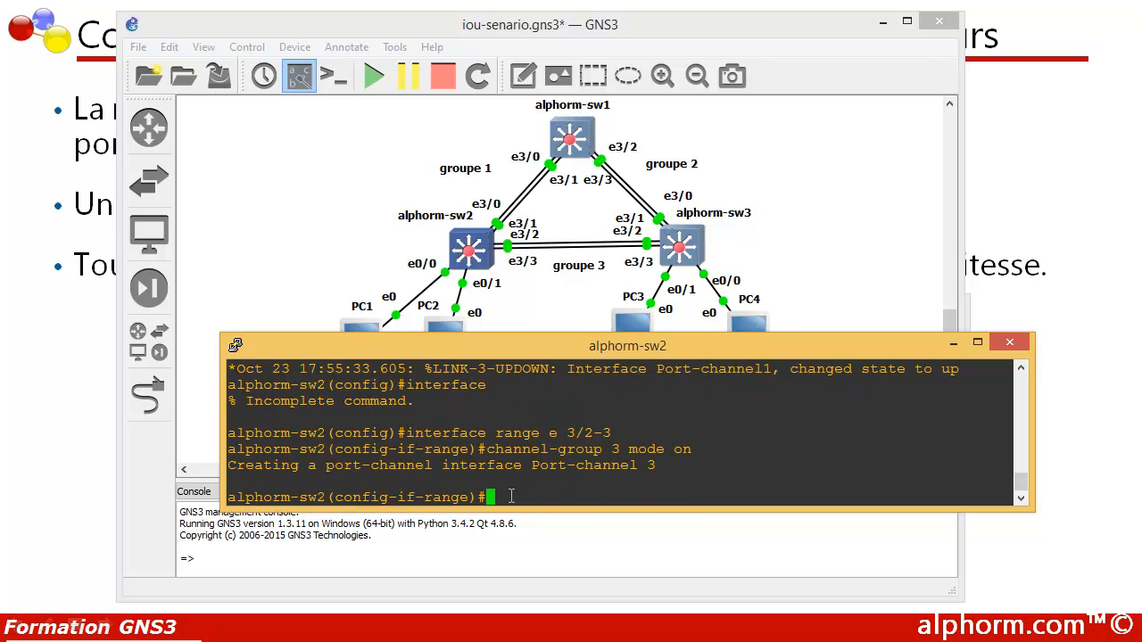
{"action": "left_click_drag", "start_coordinate": [621, 400], "coordinate": [701, 401]}
{"action": "left_click", "coordinate": [495, 492]}
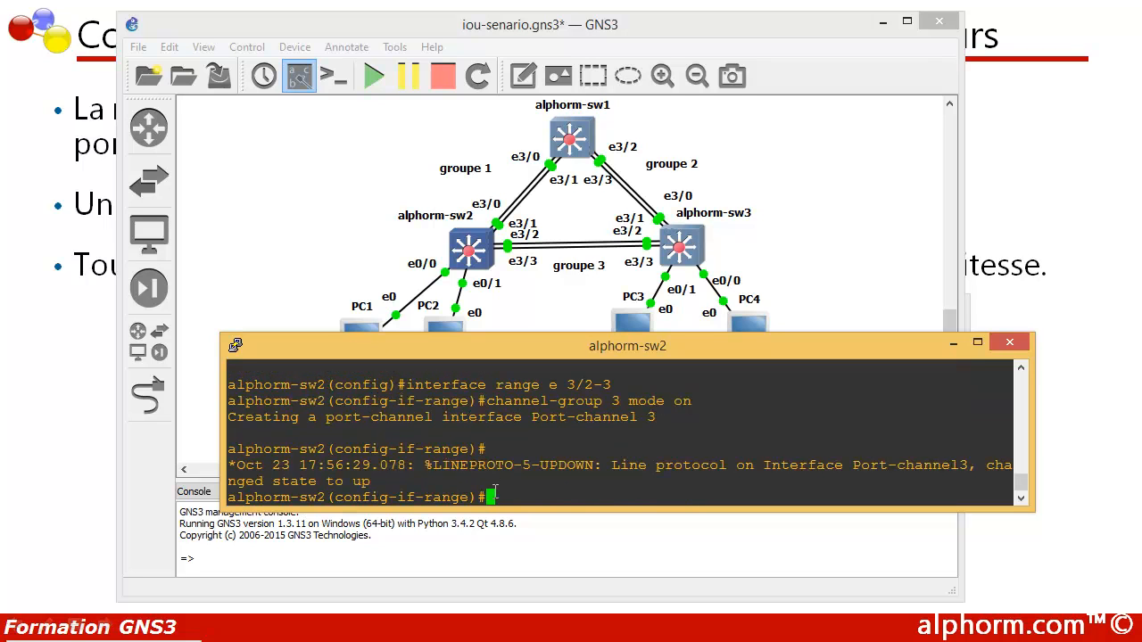
Set the trunk encapsulation of interfaces e 3/2-3 on alphorm-sw2 to dot1q
{"action": "type", "text": "switchport"}
{"action": "type", "text": "trunk "}
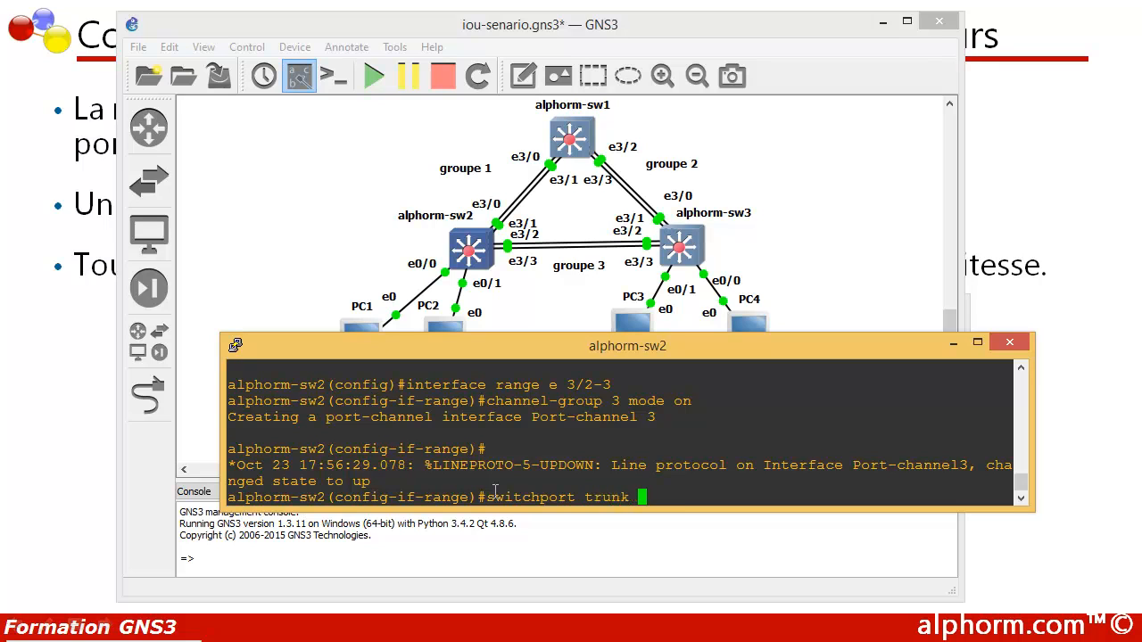
{"action": "type", "text": "enc"}
{"action": "key", "text": "Tab"}
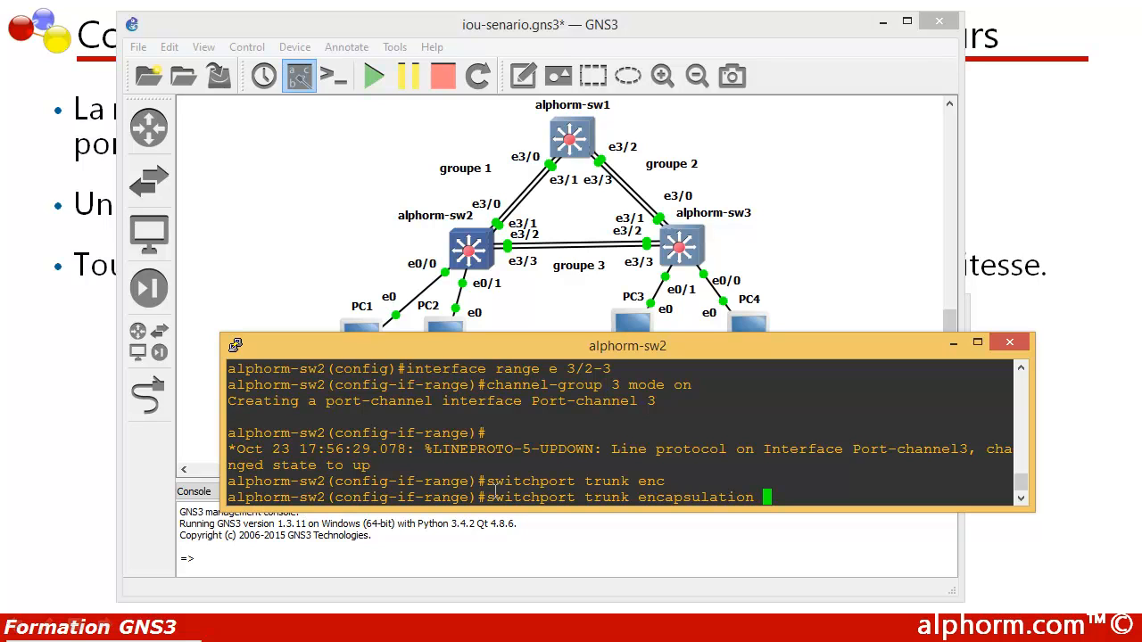
{"action": "type", "text": "dot1q"}
{"action": "key", "text": "Return"}
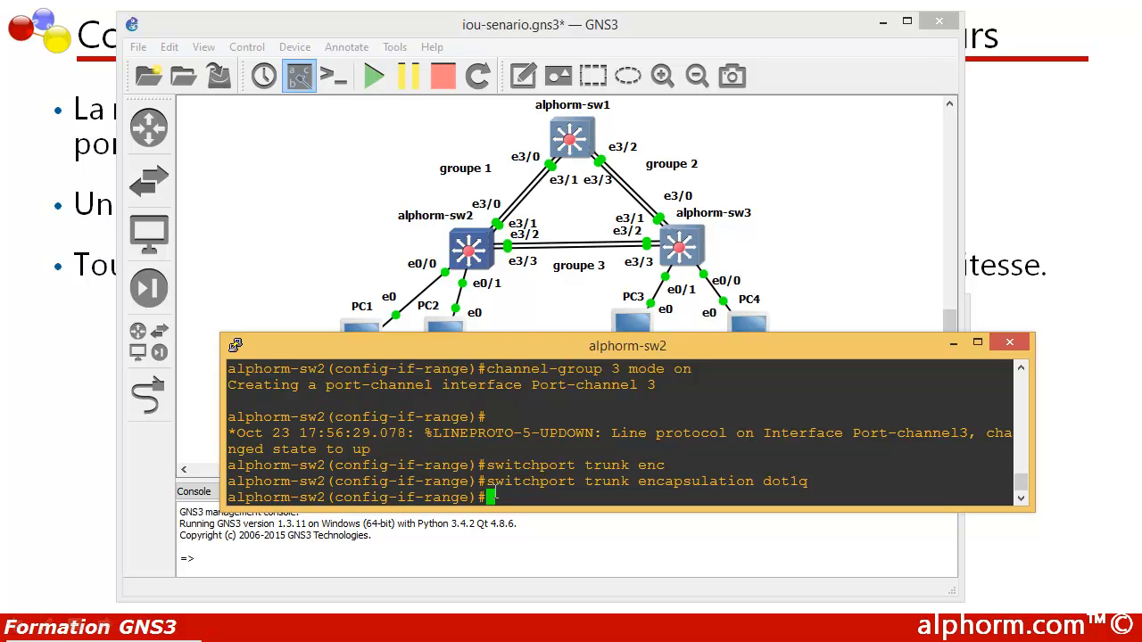
Set the switchport mode of interfaces e 3/2-3 on alphorm-sw2 to trunk
{"action": "type", "text": "switch"}
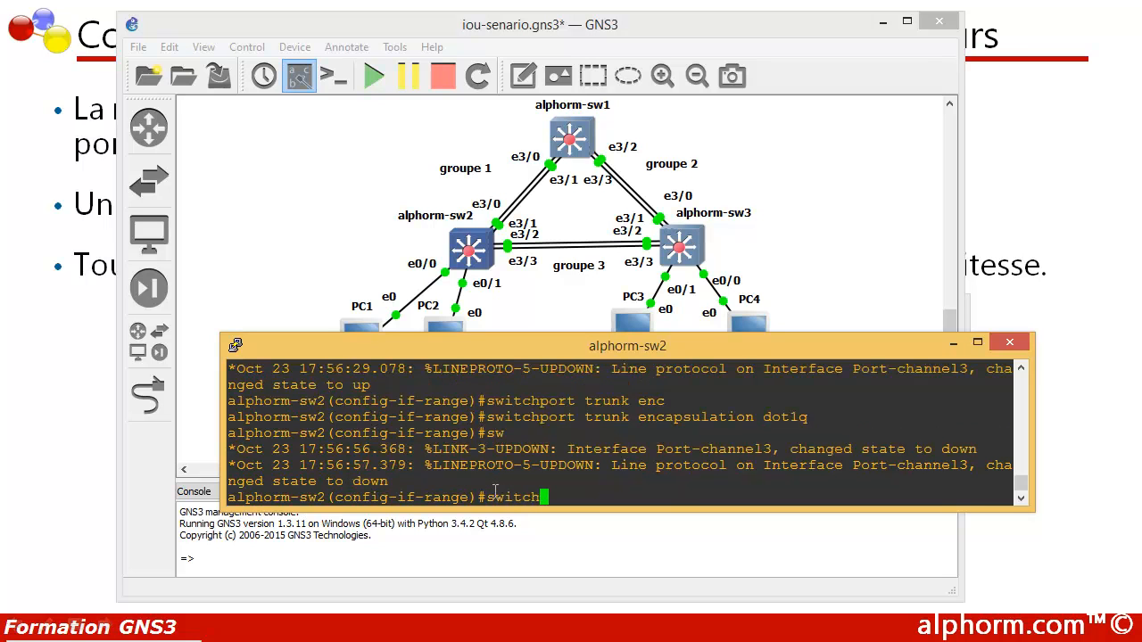
{"action": "type", "text": " mode "}
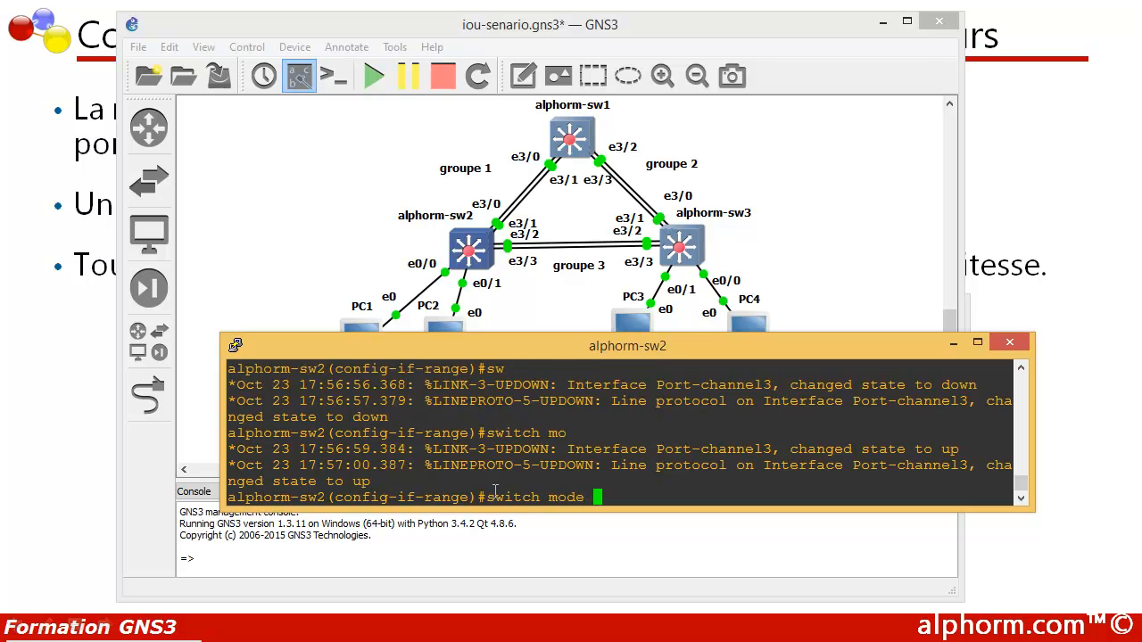
{"action": "type", "text": "truk"}
{"action": "key", "text": "Return"}
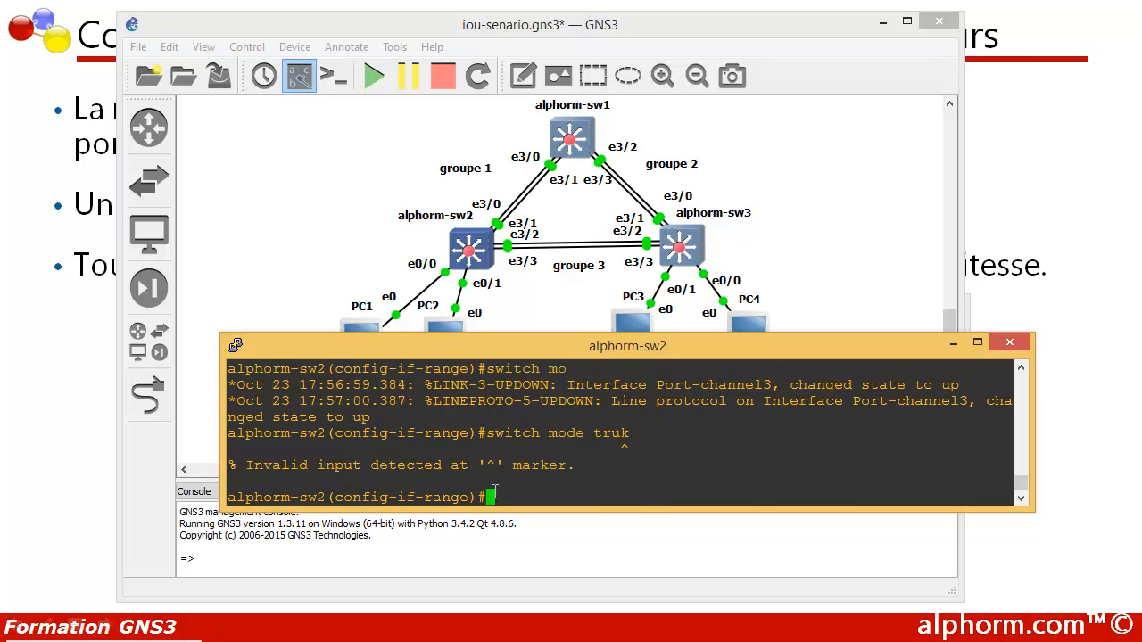
{"action": "key", "text": "Up"}
{"action": "key", "text": "Left"}
{"action": "type", "text": "n"}
{"action": "key", "text": "Return"}
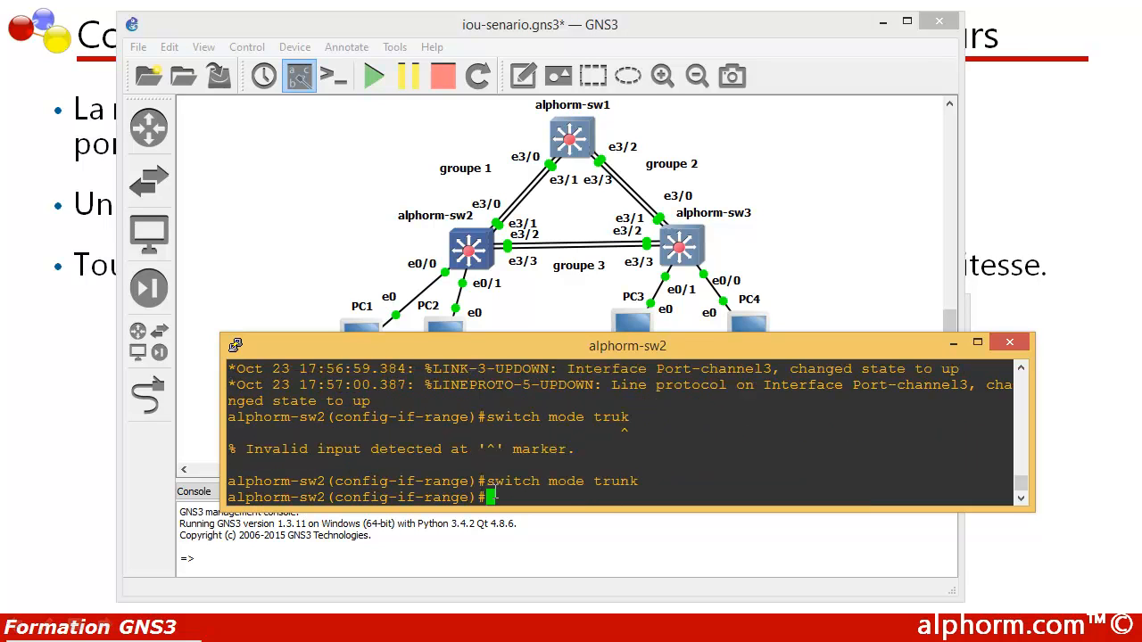
Exit interface-range and global configuration on alphorm-sw2, back to privileged EXEC mode
{"action": "type", "text": "exit"}
{"action": "key", "text": "Return"}
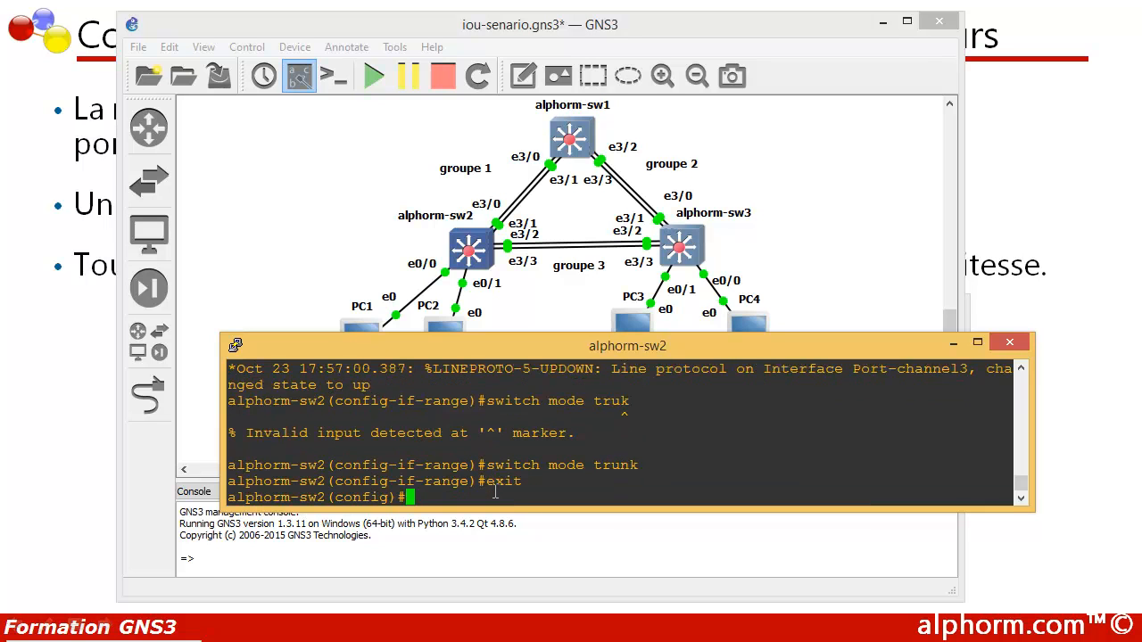
{"action": "key", "text": "Return"}
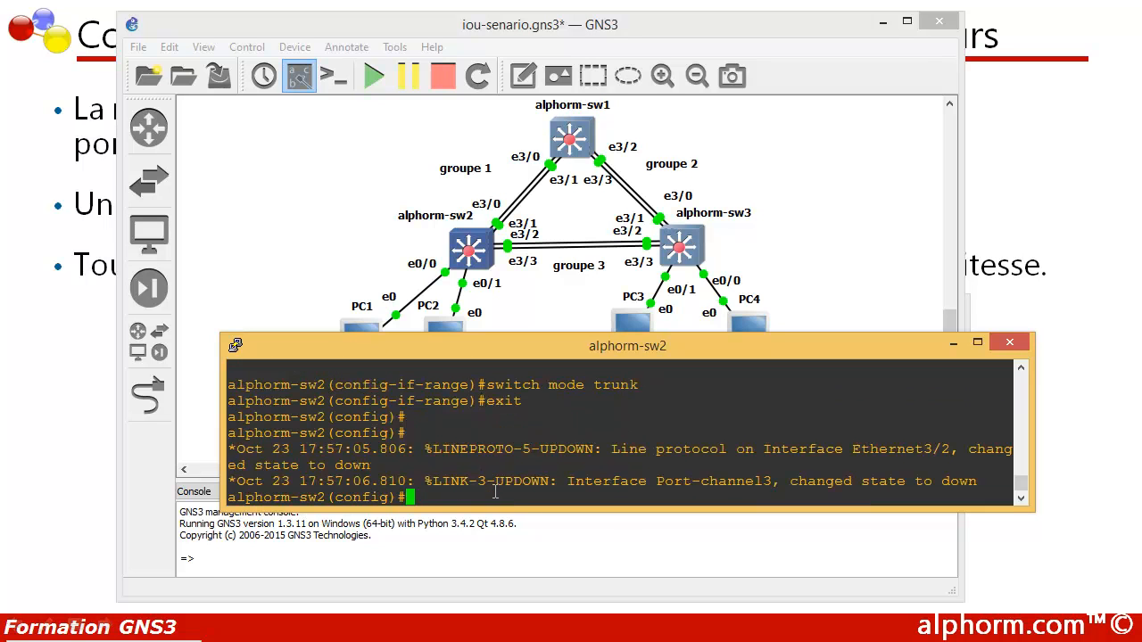
{"action": "key", "text": "Return"}
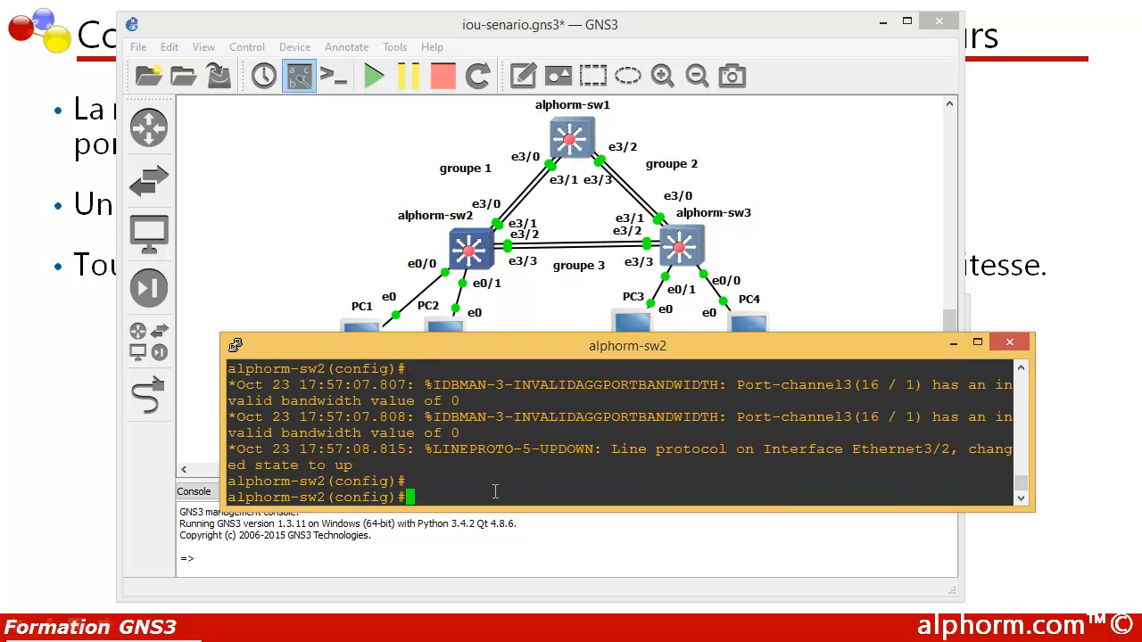
{"action": "type", "text": "exit"}
{"action": "key", "text": "Return"}
{"action": "key", "text": "Return"}
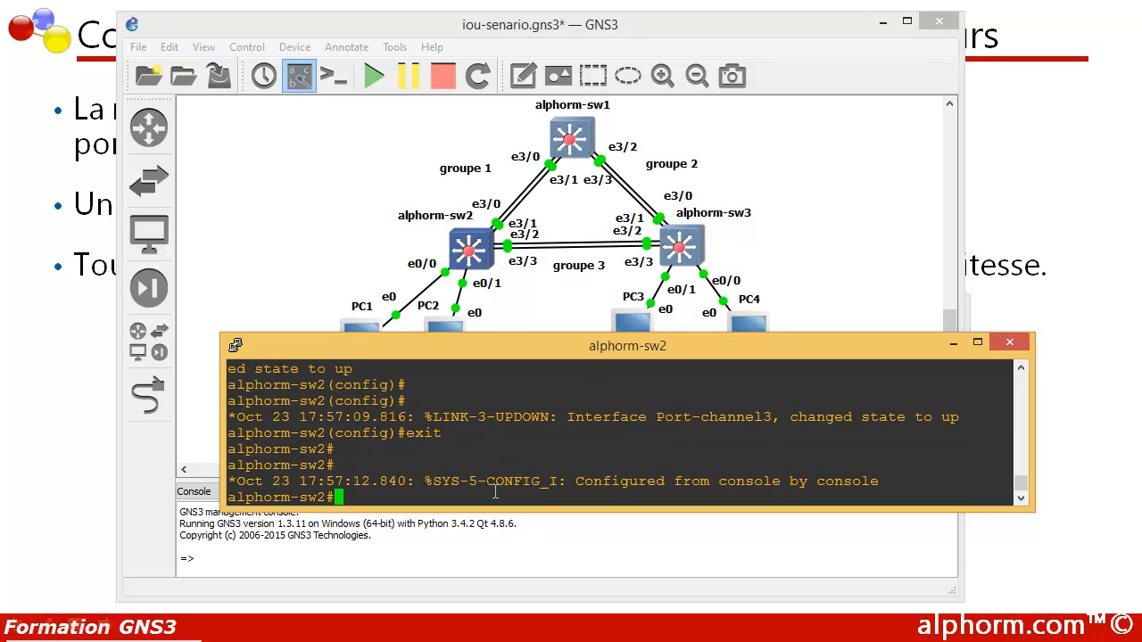
Show the EtherChannel summary on alphorm-sw2 and compare the ports of groups 1 and 3 with the topology
{"action": "type", "text": "show etherchannel summary"}
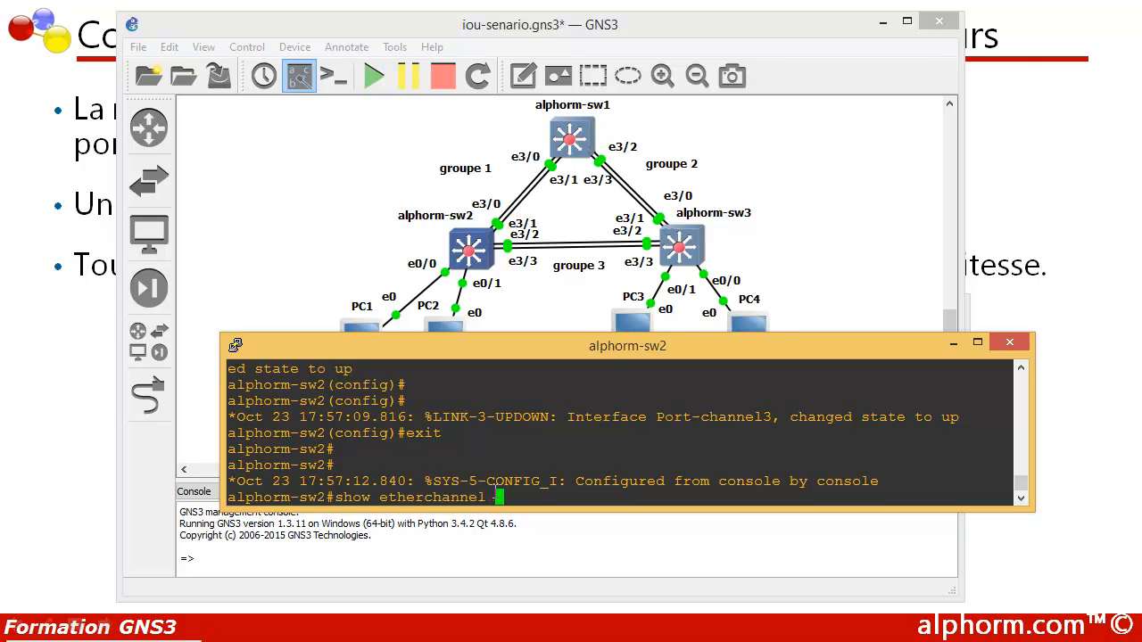
{"action": "key", "text": "Return"}
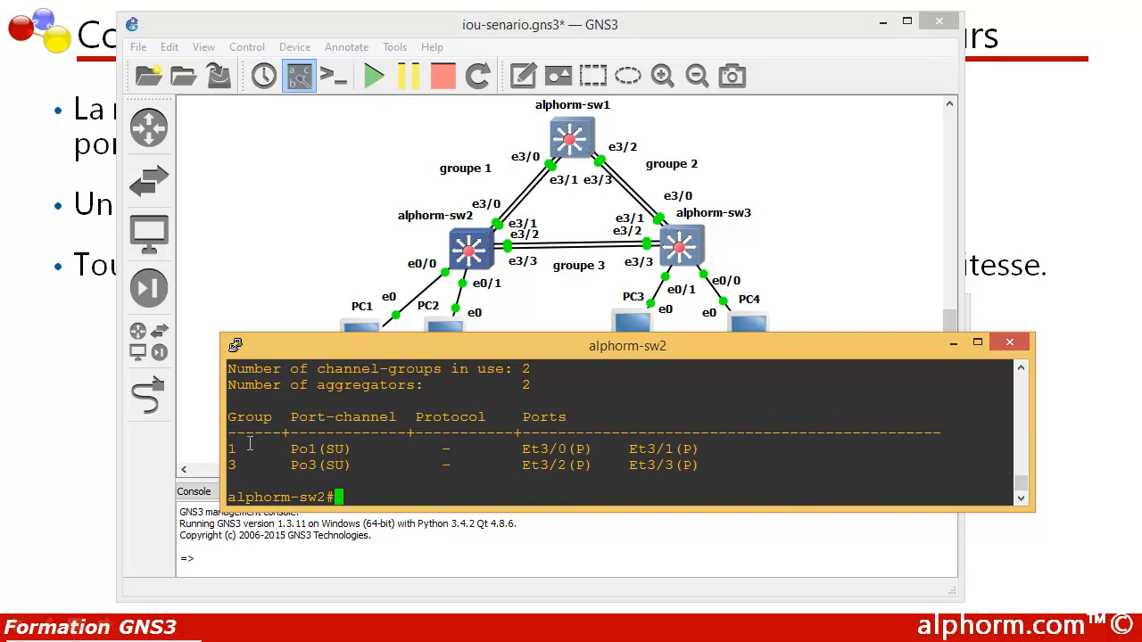
{"action": "left_click_drag", "start_coordinate": [229, 449], "coordinate": [256, 448]}
{"action": "left_click_drag", "start_coordinate": [515, 449], "coordinate": [681, 450]}
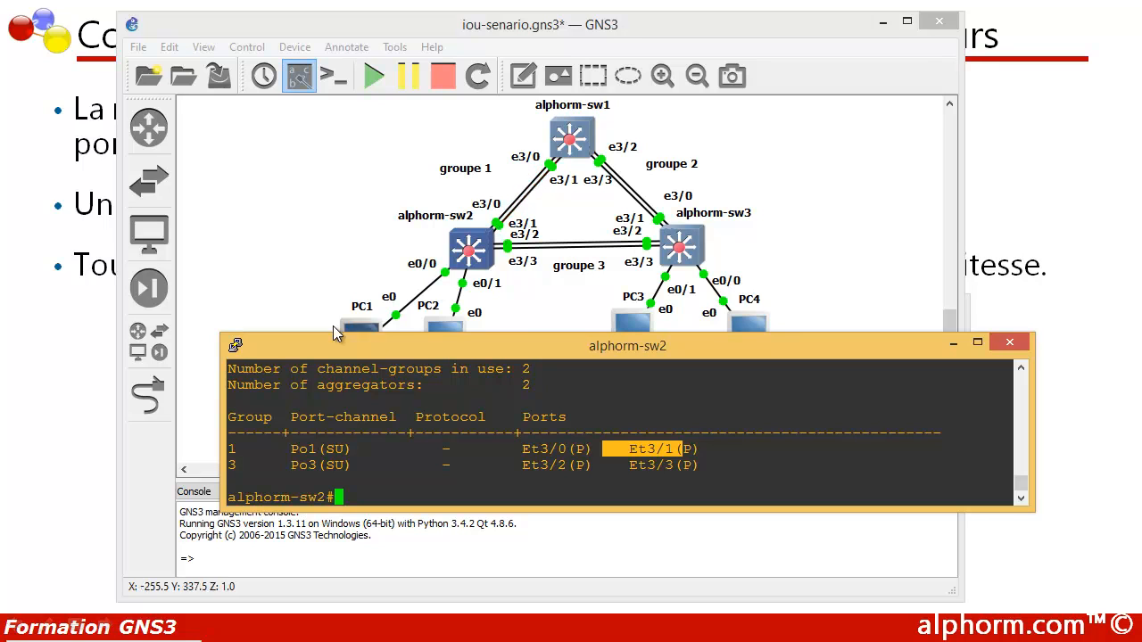
{"action": "left_click_drag", "start_coordinate": [256, 463], "coordinate": [230, 462]}
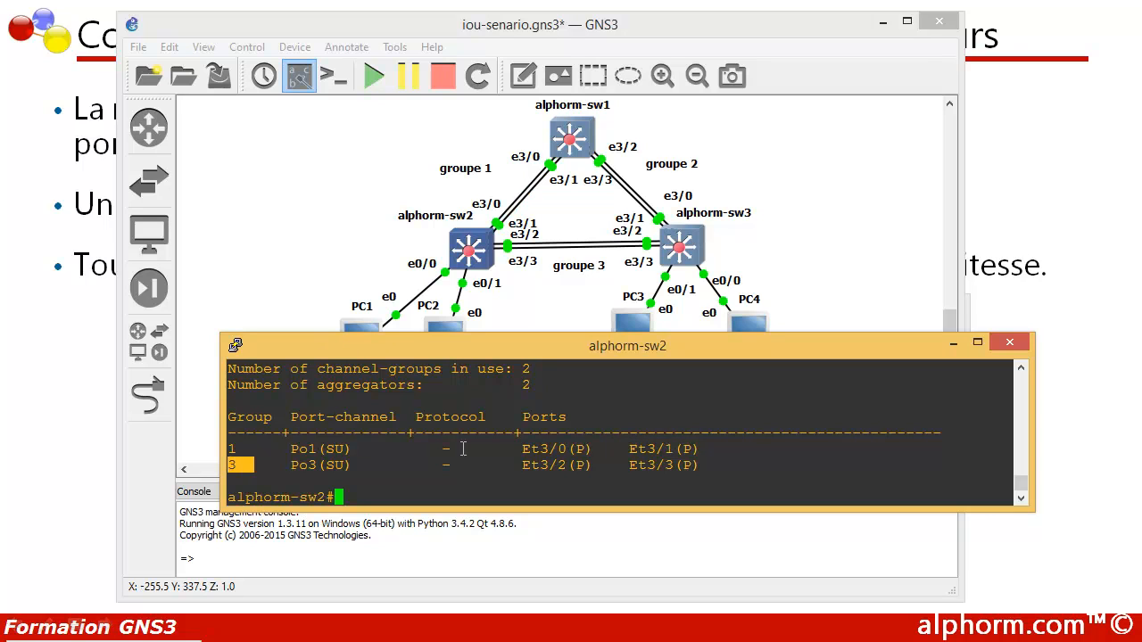
{"action": "left_click", "coordinate": [524, 264]}
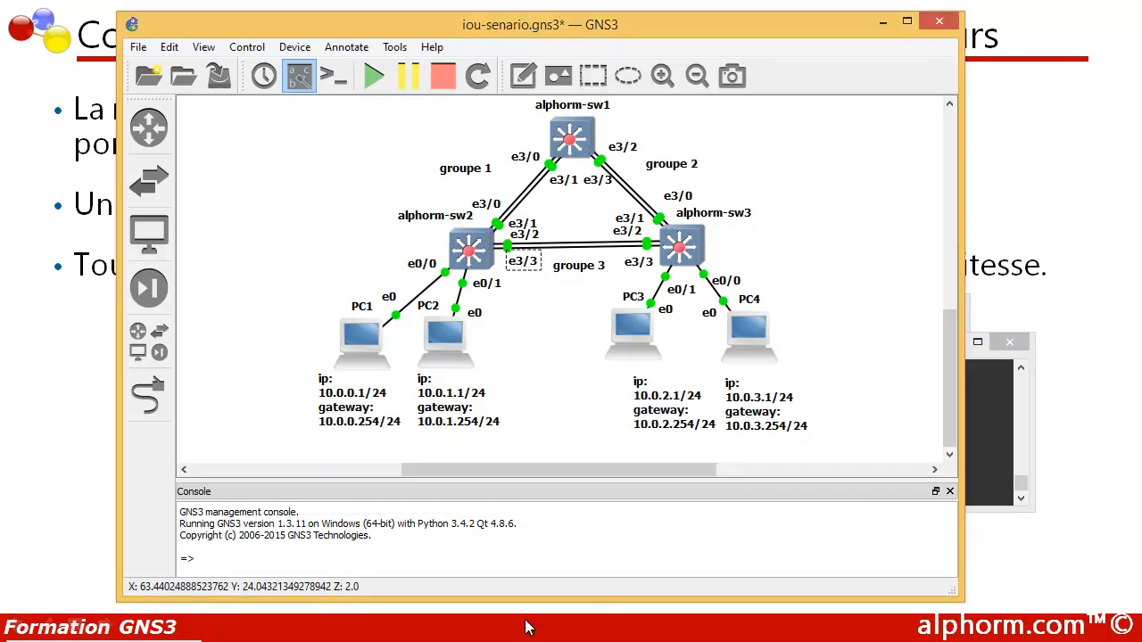
{"action": "left_click", "coordinate": [971, 470]}
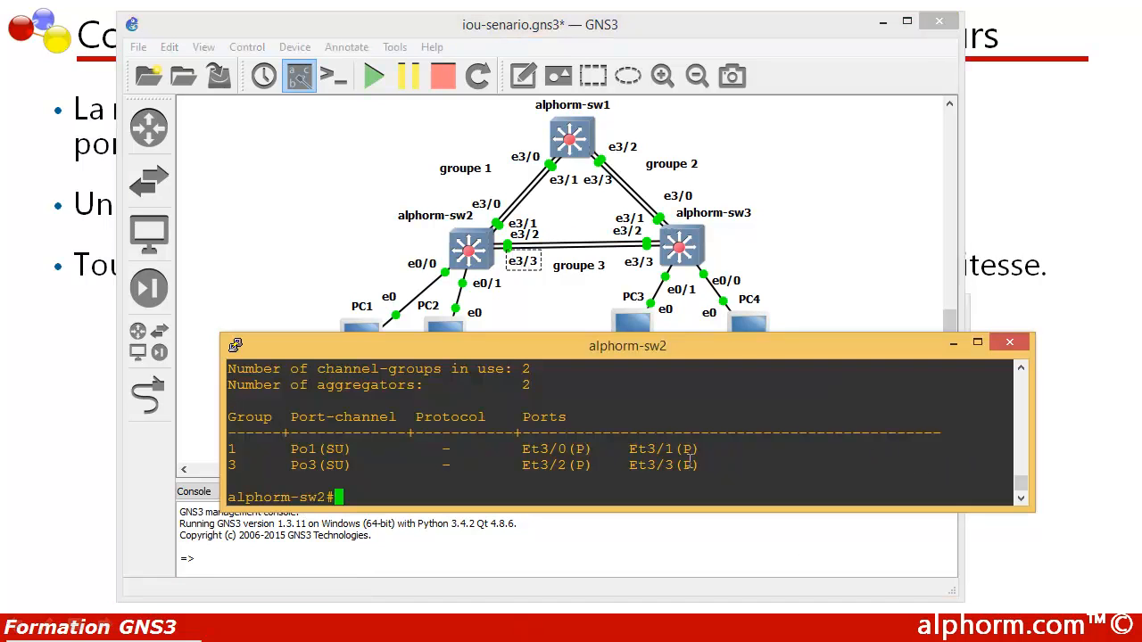
{"action": "key", "text": "Return"}
{"action": "key", "text": "Return"}
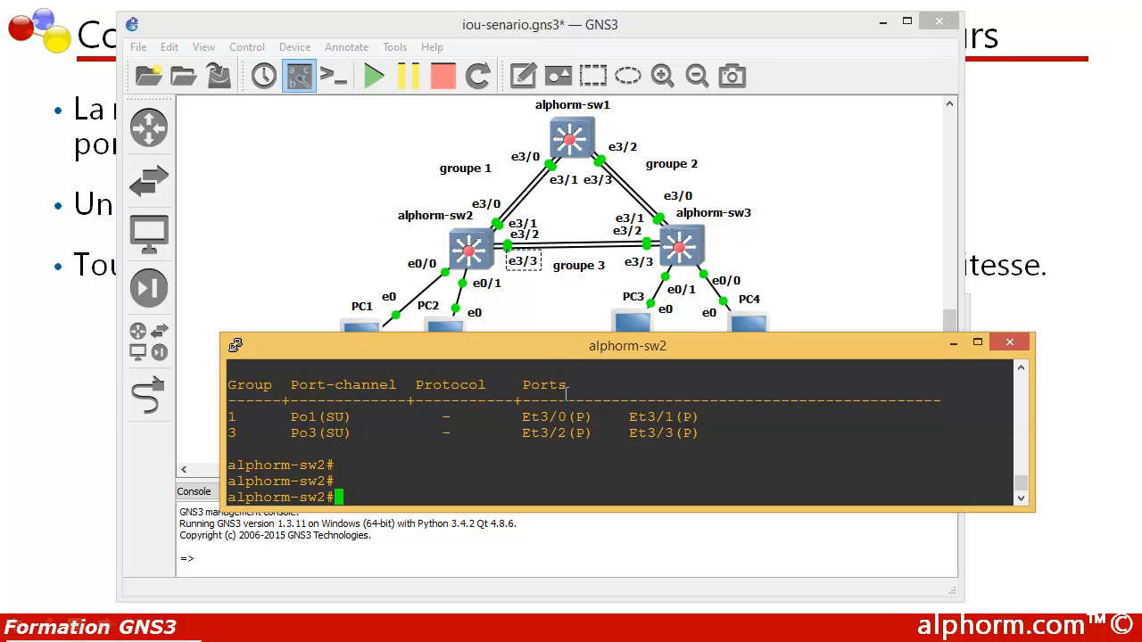
Open the console of alphorm-sw3 and set its terminal font size to 12 points
{"action": "right_click", "coordinate": [681, 243]}
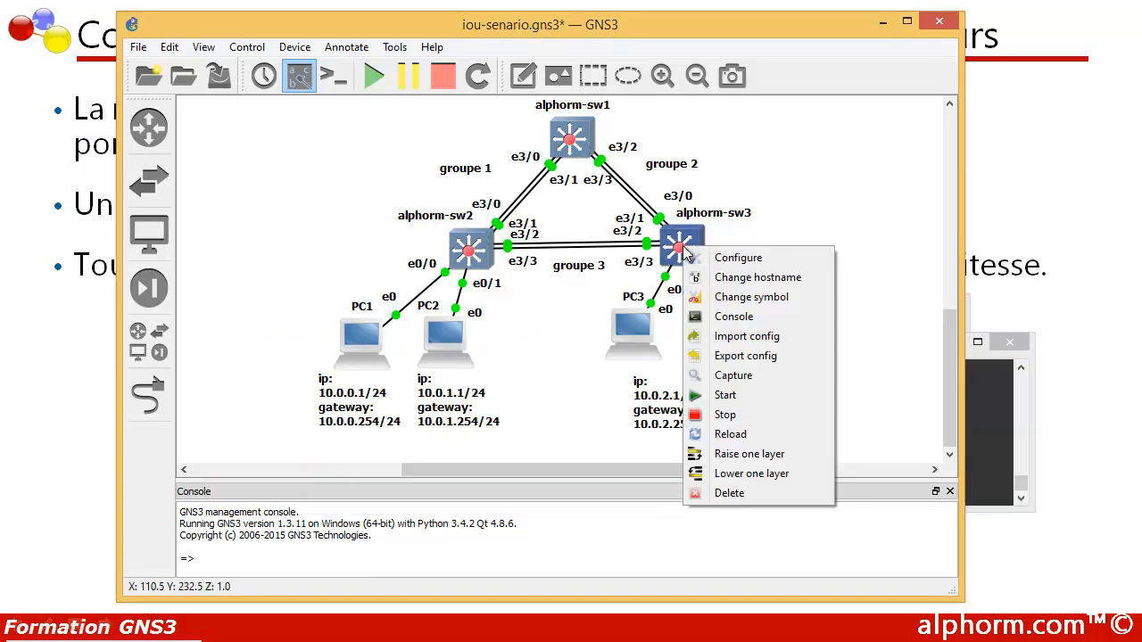
{"action": "left_click", "coordinate": [733, 317]}
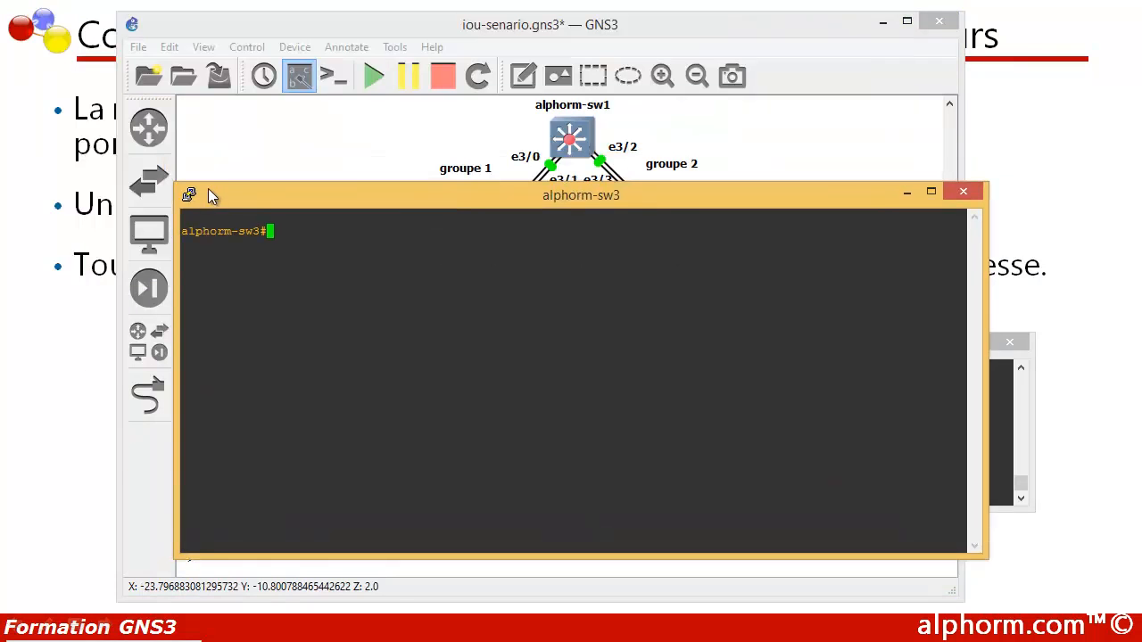
{"action": "left_click", "coordinate": [191, 192]}
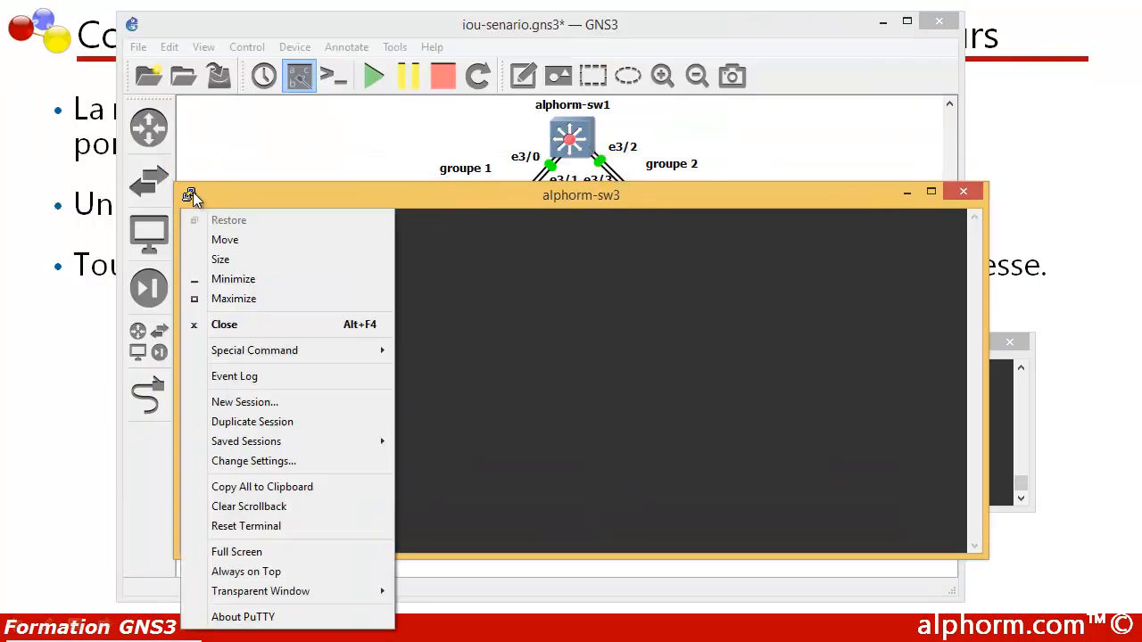
{"action": "left_click", "coordinate": [230, 461]}
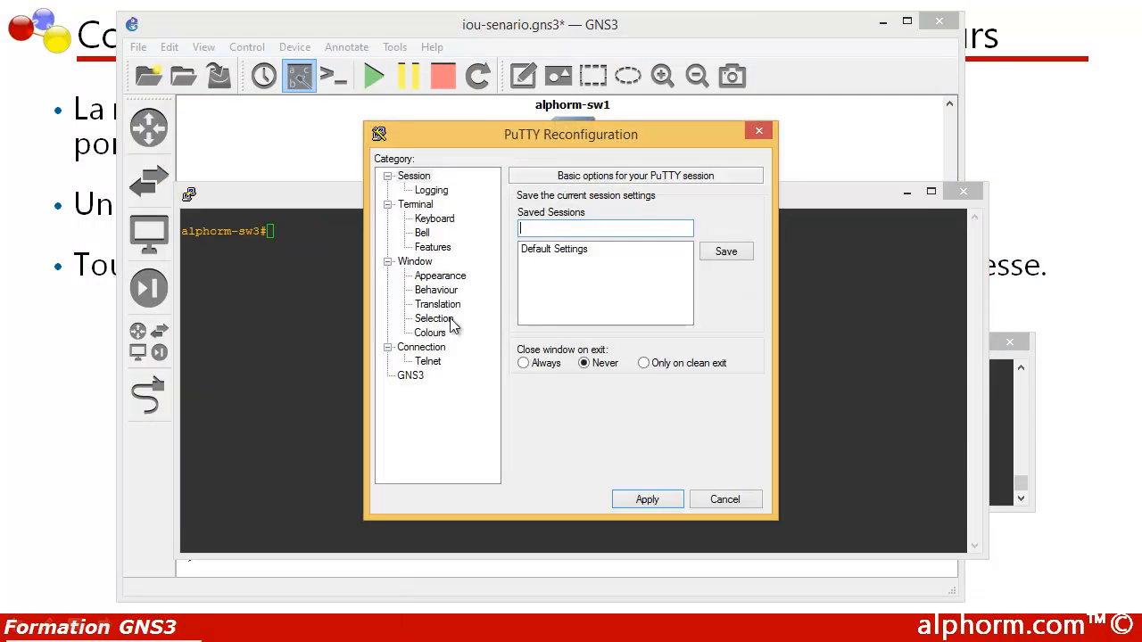
{"action": "left_click", "coordinate": [439, 279]}
{"action": "left_click", "coordinate": [719, 302]}
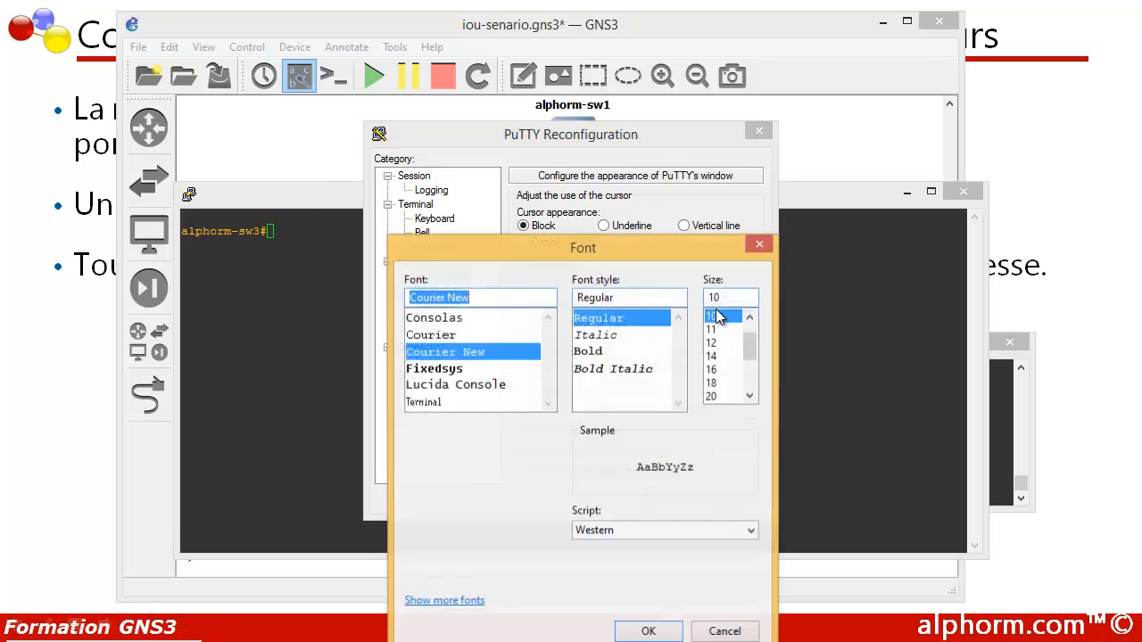
{"action": "left_click", "coordinate": [720, 345]}
{"action": "left_click", "coordinate": [644, 631]}
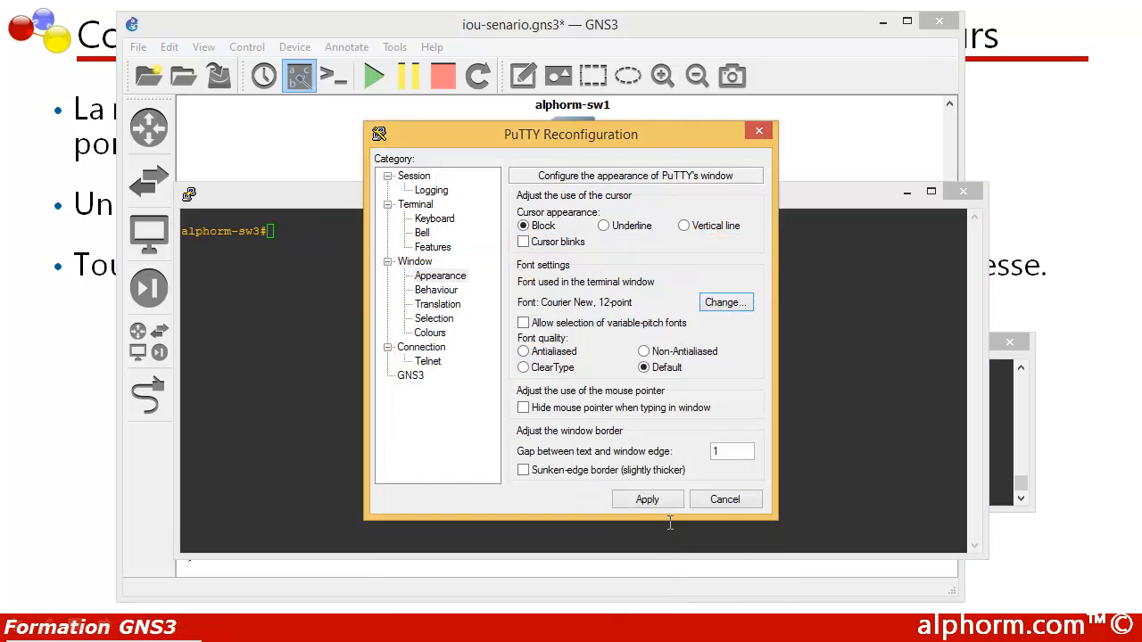
{"action": "left_click", "coordinate": [657, 501]}
Enter global configuration mode on alphorm-sw3, with its console window moved below the switches in the topology
{"action": "left_click_drag", "start_coordinate": [231, 194], "coordinate": [336, 300]}
{"action": "type", "text": "conf t"}
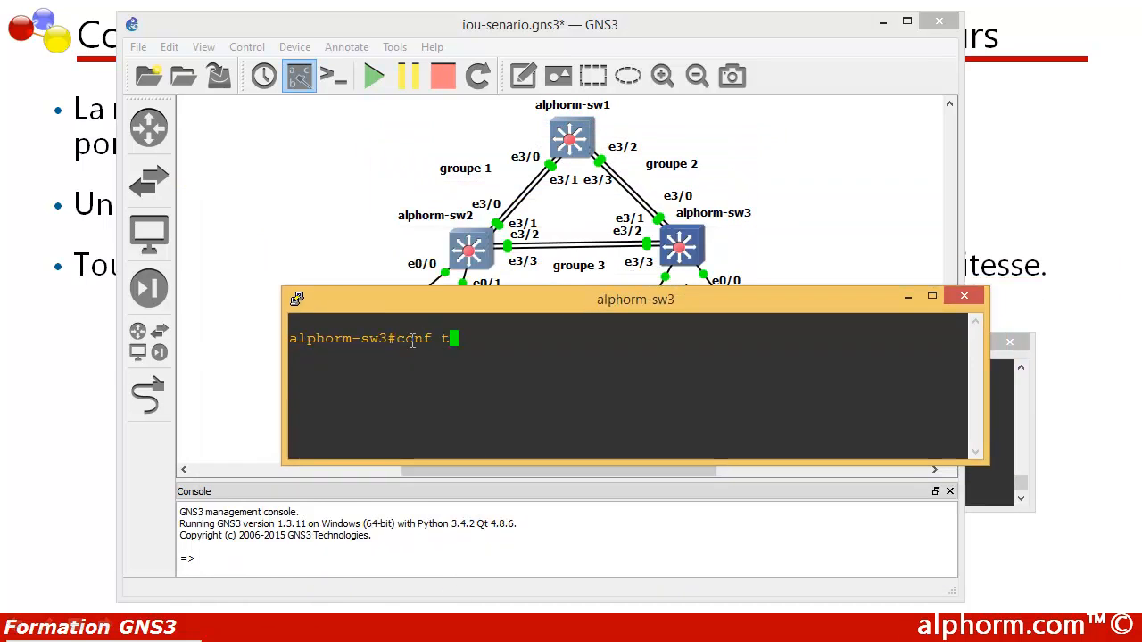
{"action": "key", "text": "Return"}
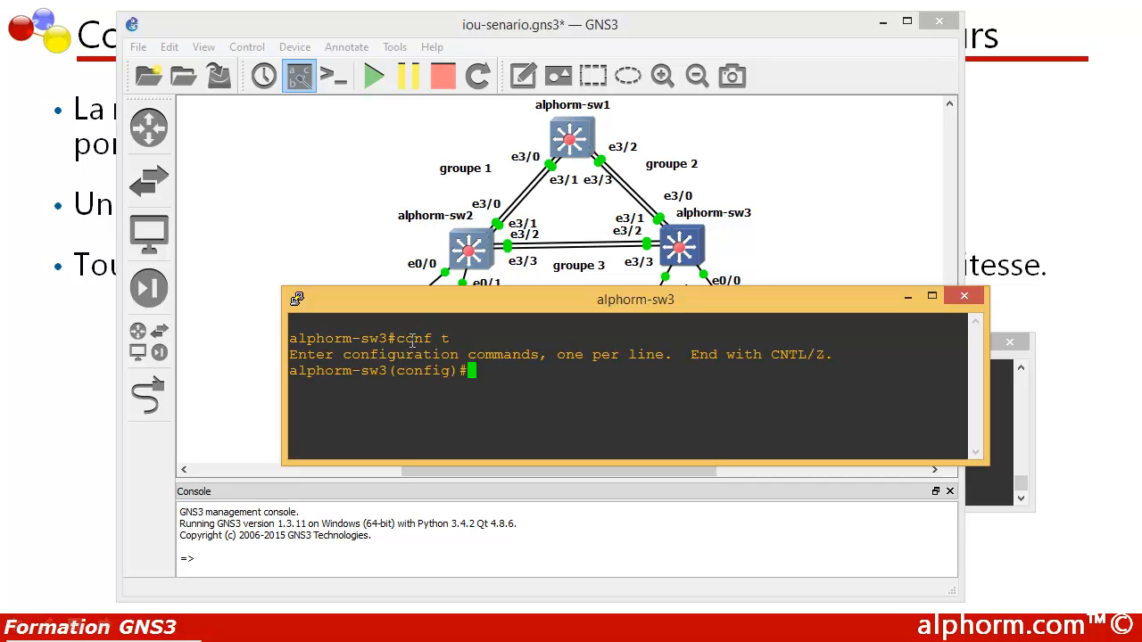
{"action": "left_click_drag", "start_coordinate": [482, 295], "coordinate": [471, 320]}
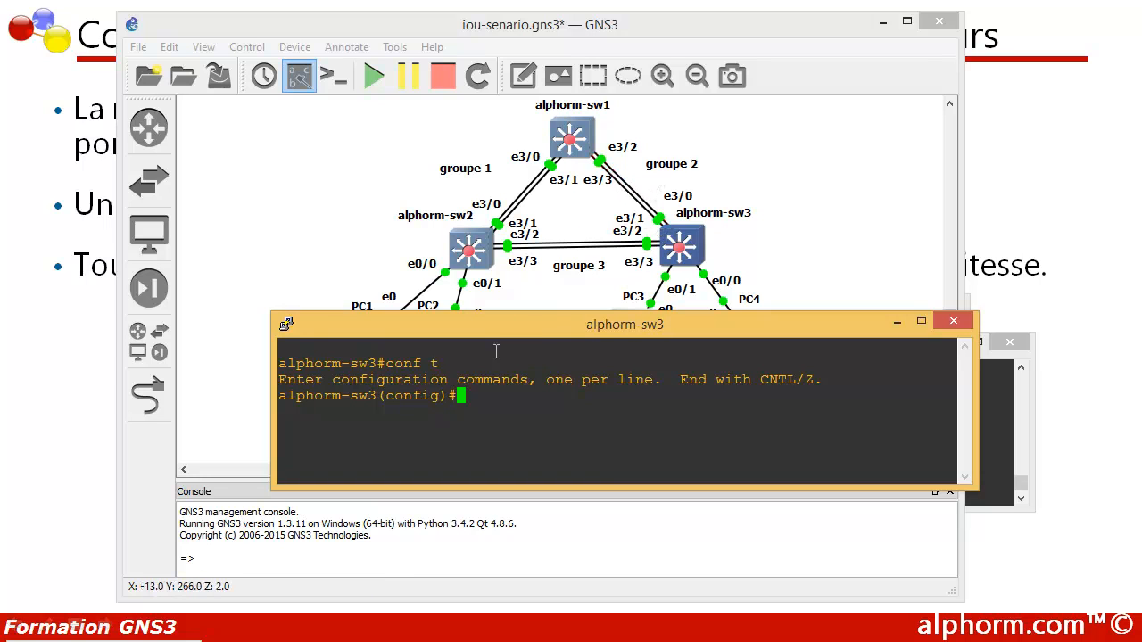
Enter interface-range configuration for e 3/0-1 on alphorm-sw3, correcting the interface command with the range keyword
{"action": "type", "text": "inter"}
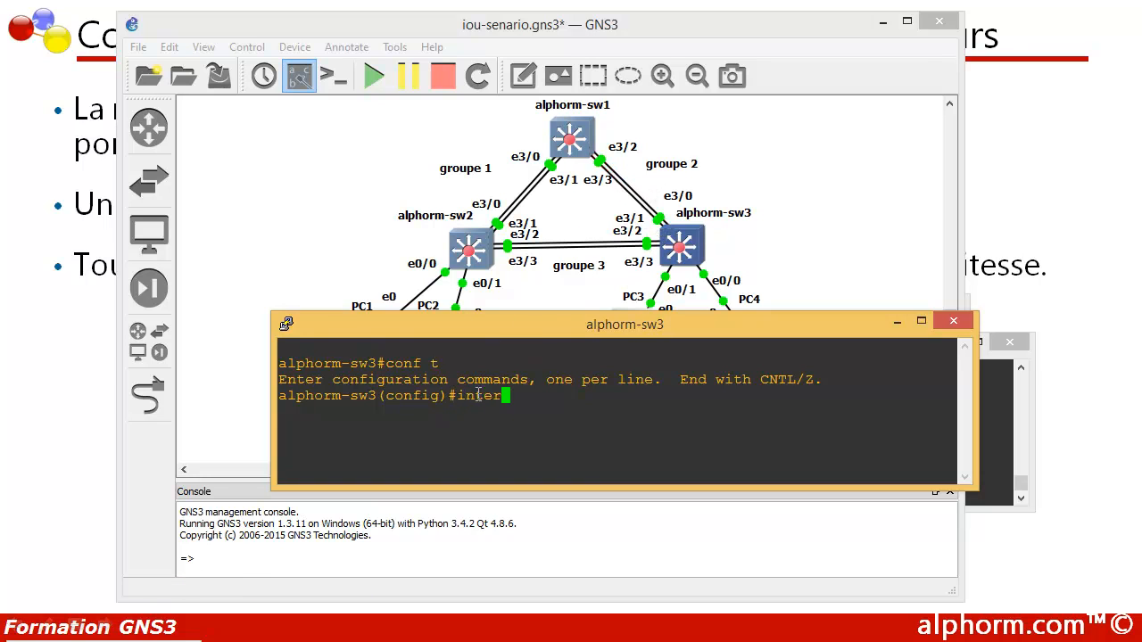
{"action": "type", "text": "face e 3/0-1"}
{"action": "key", "text": "Return"}
{"action": "key", "text": "Up"}
{"action": "key", "text": "Left"}
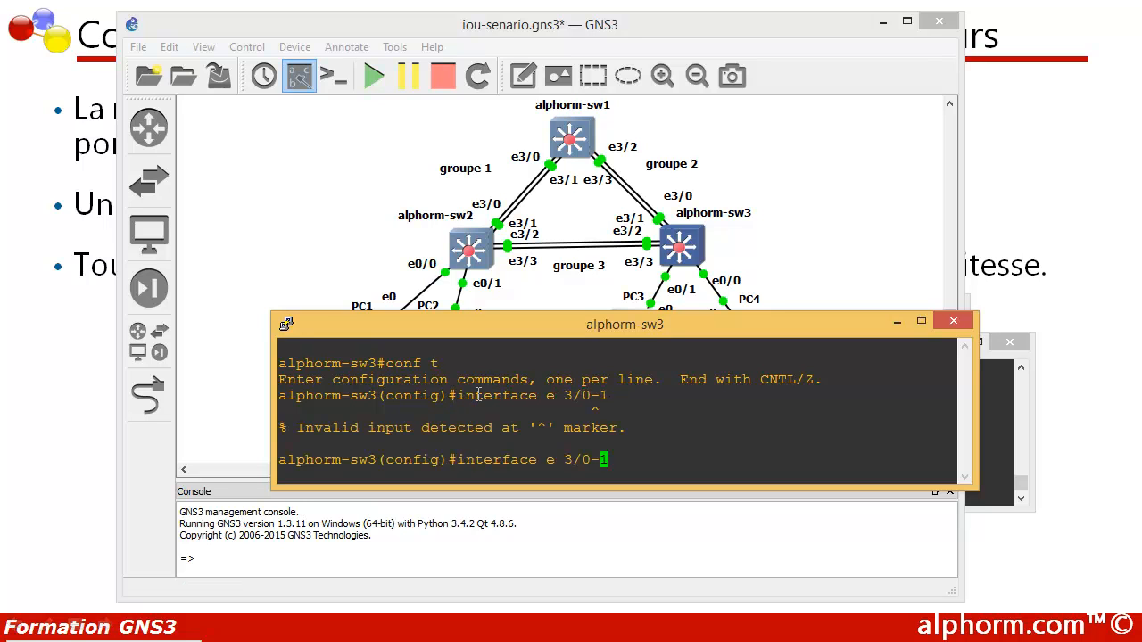
{"action": "key", "text": "Left"}
{"action": "key", "text": "Left"}
{"action": "key", "text": "Left"}
{"action": "key", "text": "Left"}
{"action": "key", "text": "Left"}
{"action": "key", "text": "Left"}
{"action": "key", "text": "Left"}
{"action": "key", "text": "Left"}
{"action": "key", "text": "Left"}
{"action": "key", "text": "Left"}
{"action": "key", "text": "Left"}
{"action": "key", "text": "Left"}
{"action": "key", "text": "Left"}
{"action": "key", "text": "Right"}
{"action": "key", "text": "Right"}
{"action": "key", "text": "Right"}
{"action": "key", "text": "Right"}
{"action": "key", "text": "Right"}
{"action": "key", "text": "Right"}
{"action": "type", "text": "ra"}
{"action": "key", "text": "Delete"}
{"action": "type", "text": "nge"}
{"action": "key", "text": "Return"}
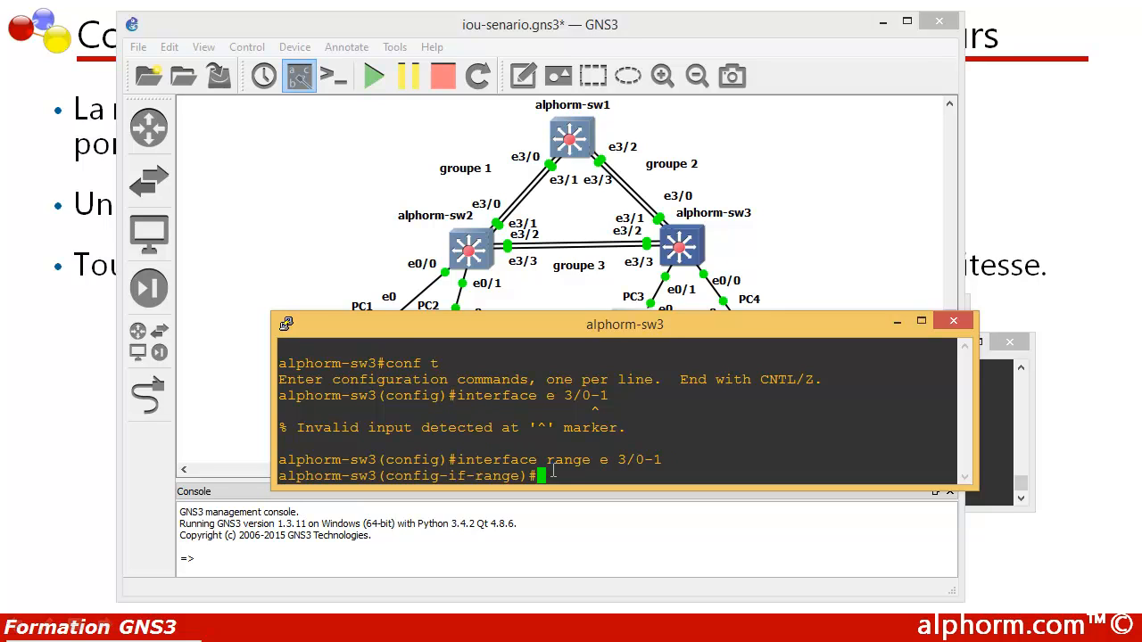
{"action": "key", "text": "Return"}
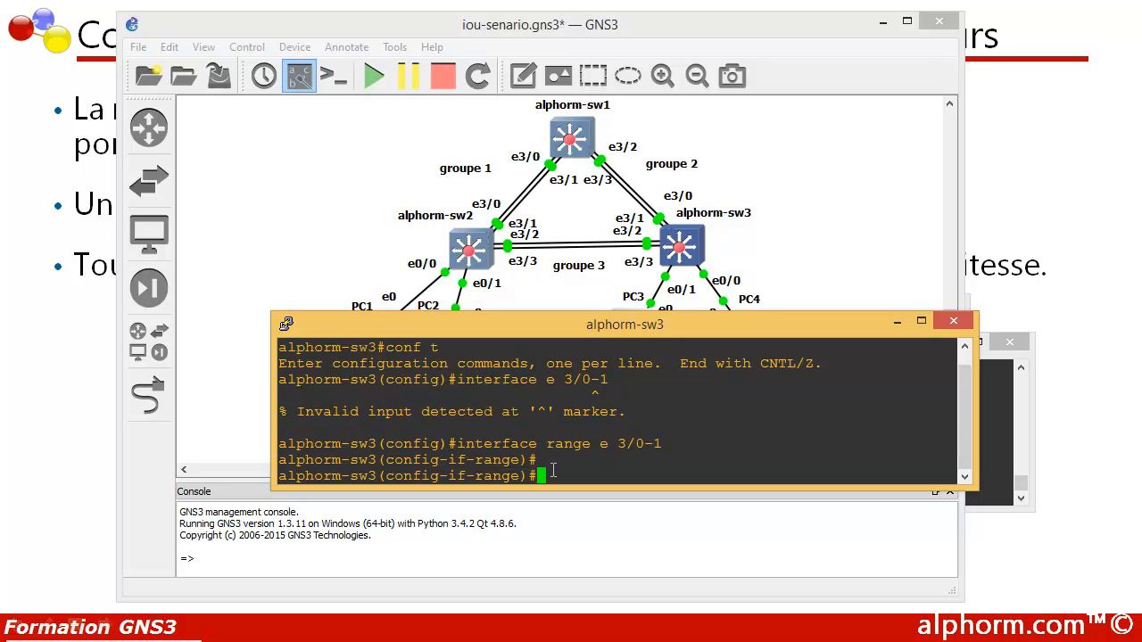
Assign interfaces e 3/0-1 of alphorm-sw3 to channel-group 2 with mode on
{"action": "type", "text": "chna"}
{"action": "key", "text": "BackSpace"}
{"action": "key", "text": "BackSpace"}
{"action": "type", "text": "annel-group "}
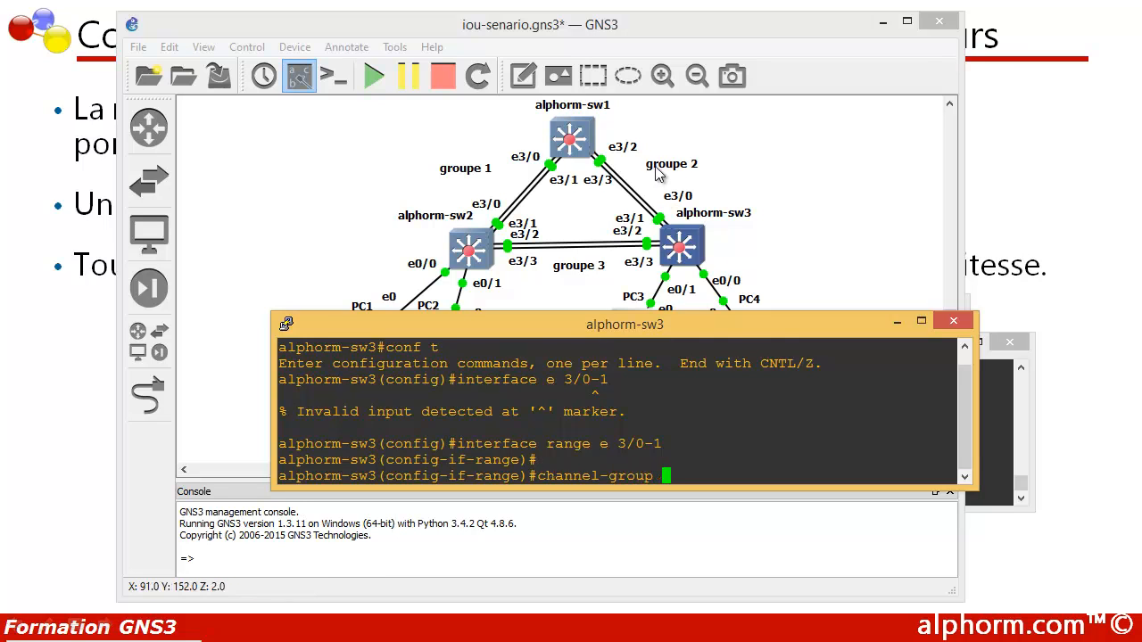
{"action": "type", "text": "2 mod"}
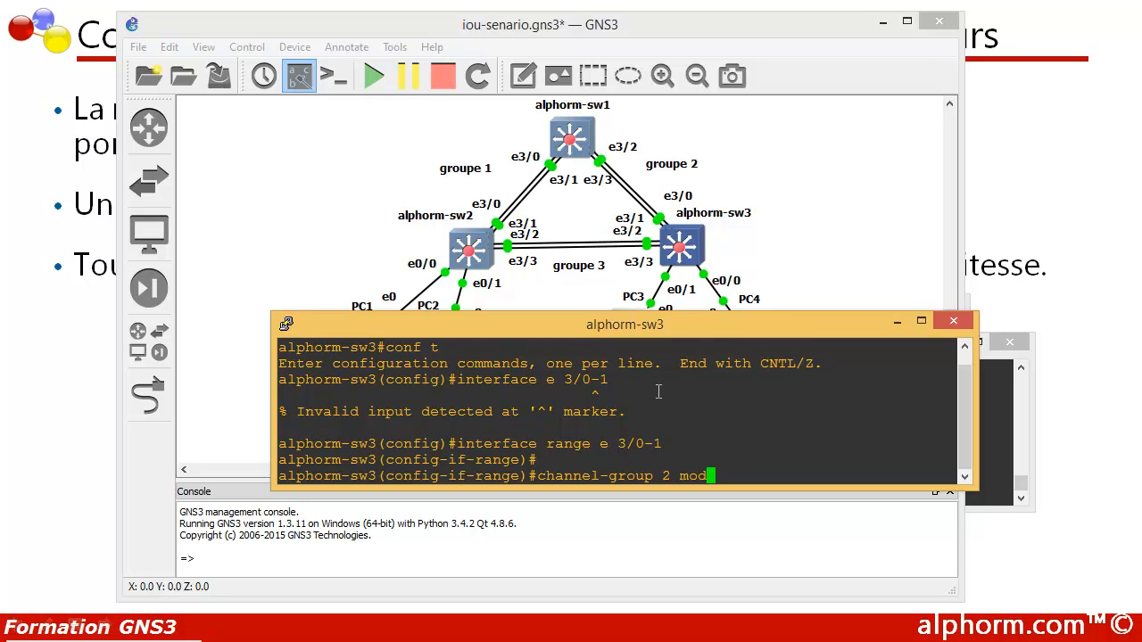
{"action": "type", "text": "e on"}
{"action": "key", "text": "Return"}
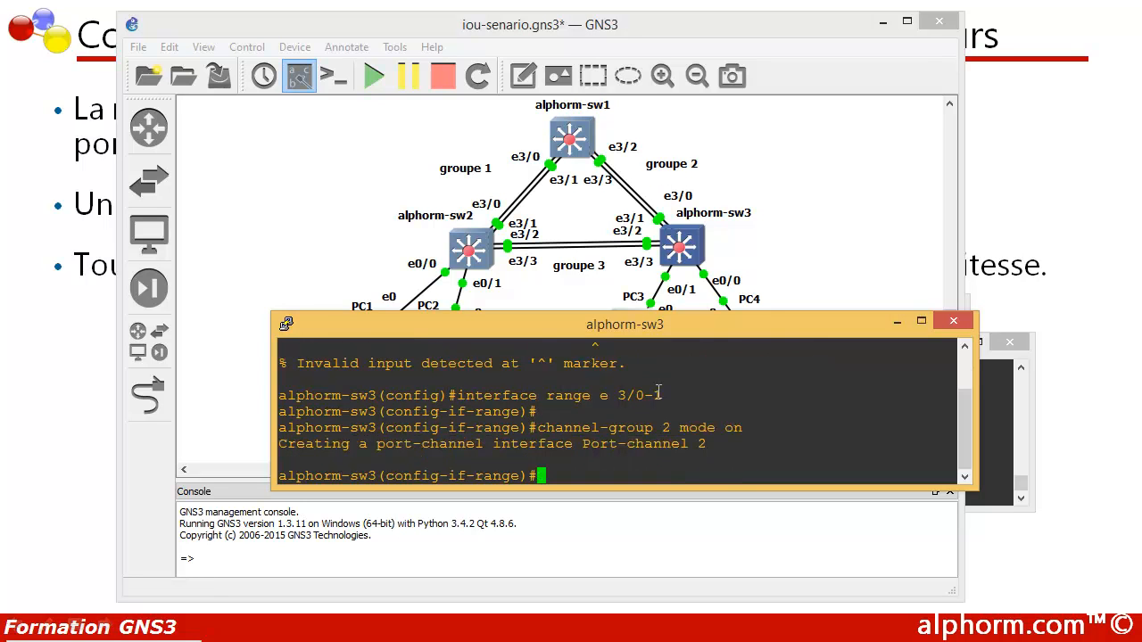
Set the trunk encapsulation of interfaces e 3/0-1 on alphorm-sw3 to dot1q
{"action": "type", "text": "switch"}
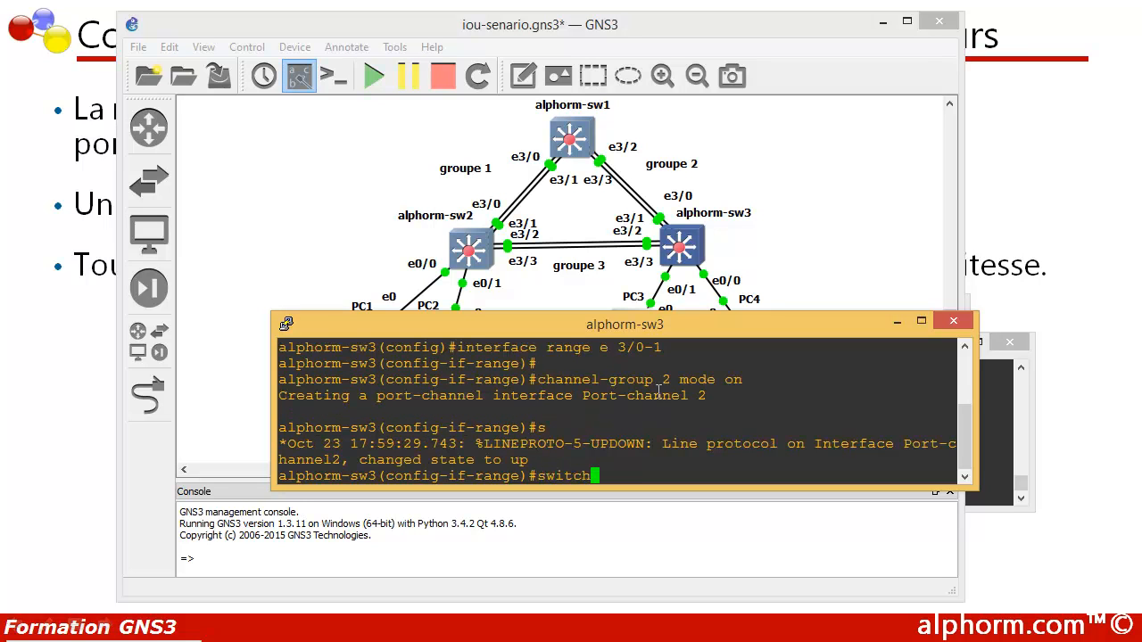
{"action": "type", "text": "port trunk enc"}
{"action": "key", "text": "Tab"}
{"action": "type", "text": "do"}
{"action": "type", "text": "1q"}
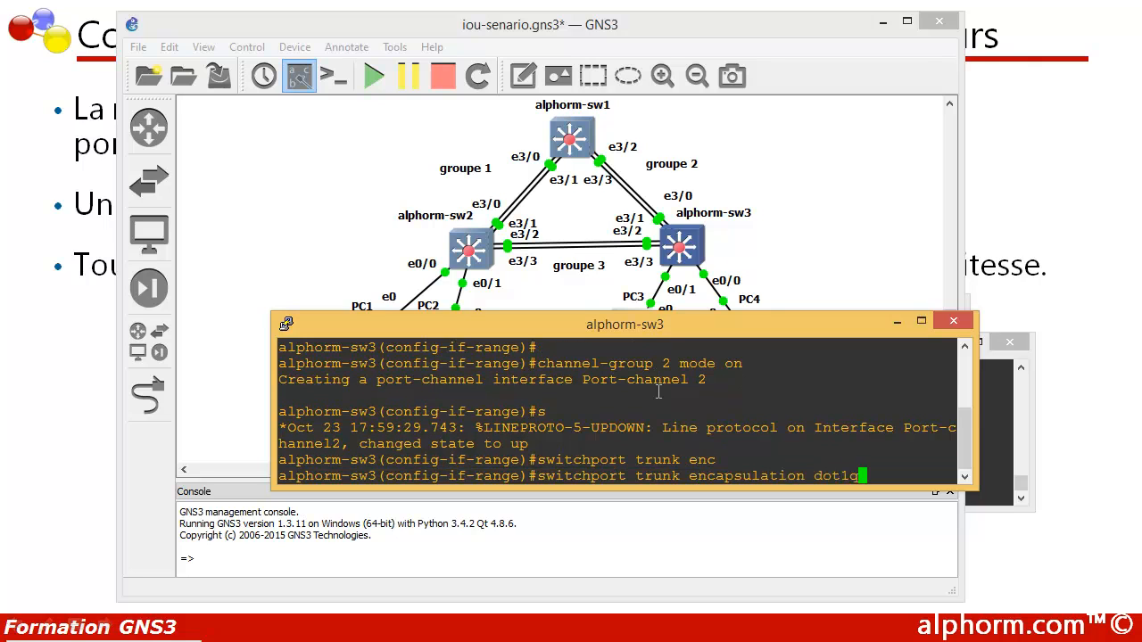
{"action": "key", "text": "Return"}
Set interfaces e 3/0-1 on alphorm-sw3 to switchport mode trunk and return to global configuration mode
{"action": "type", "text": "switch"}
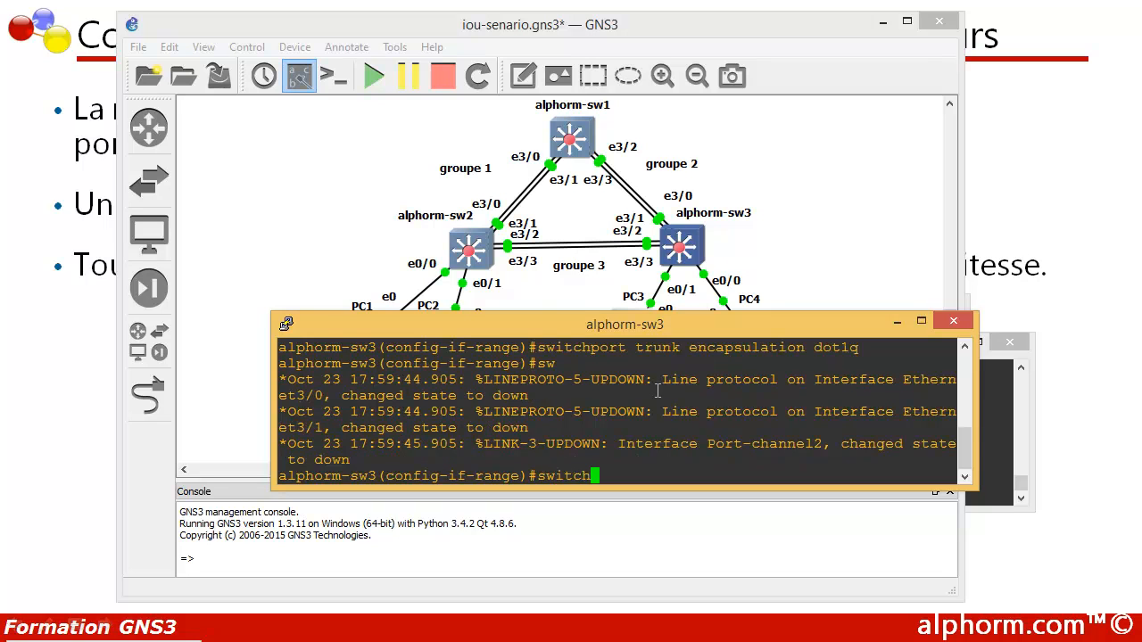
{"action": "type", "text": "port m"}
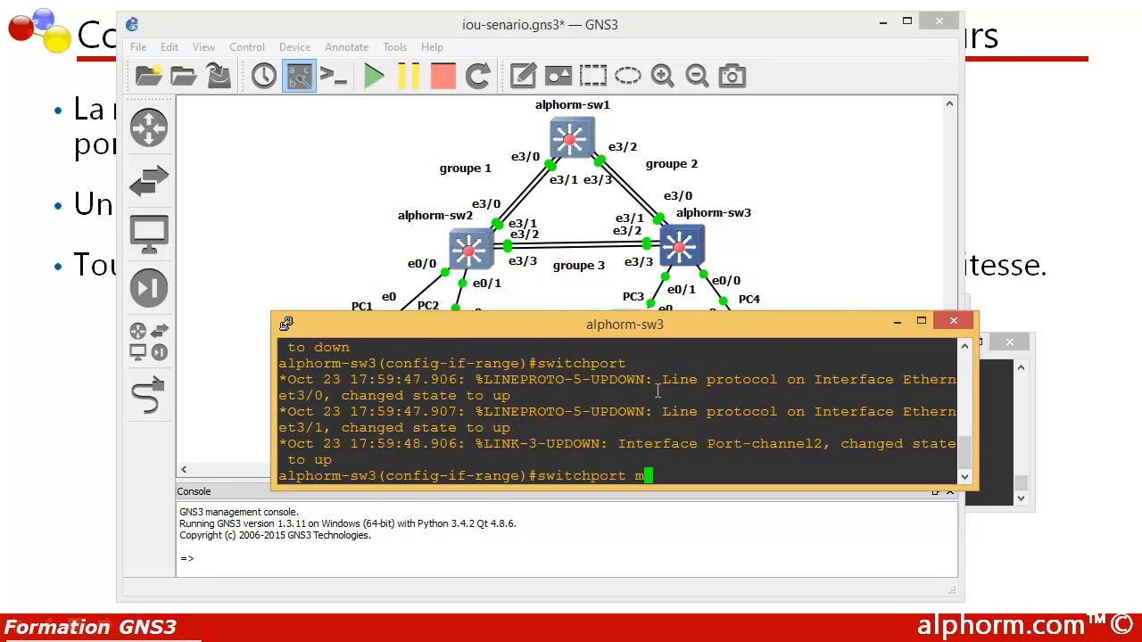
{"action": "type", "text": "ode trunk"}
{"action": "key", "text": "Return"}
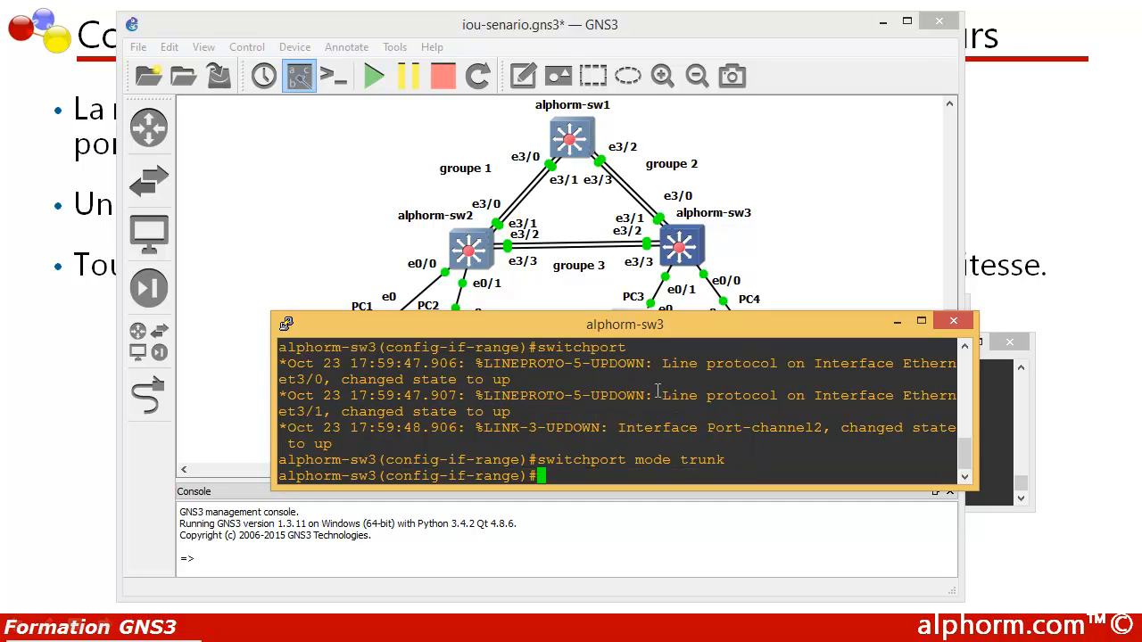
{"action": "type", "text": "exit"}
{"action": "key", "text": "Return"}
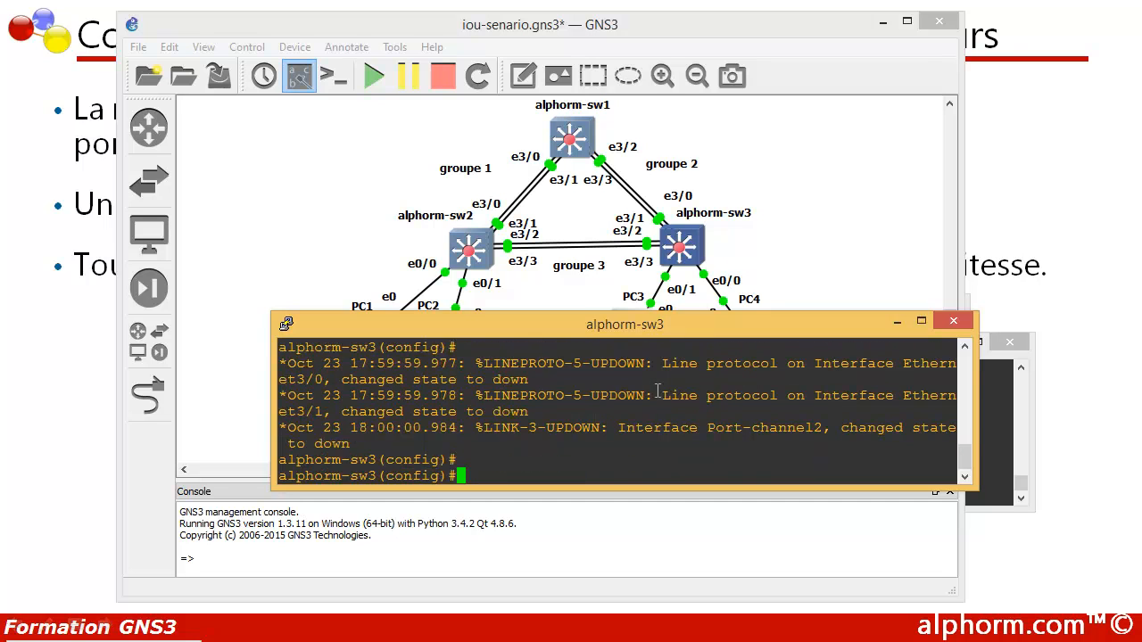
Enter interface-range configuration for e 3/2-3 on alphorm-sw3
{"action": "type", "text": "int"}
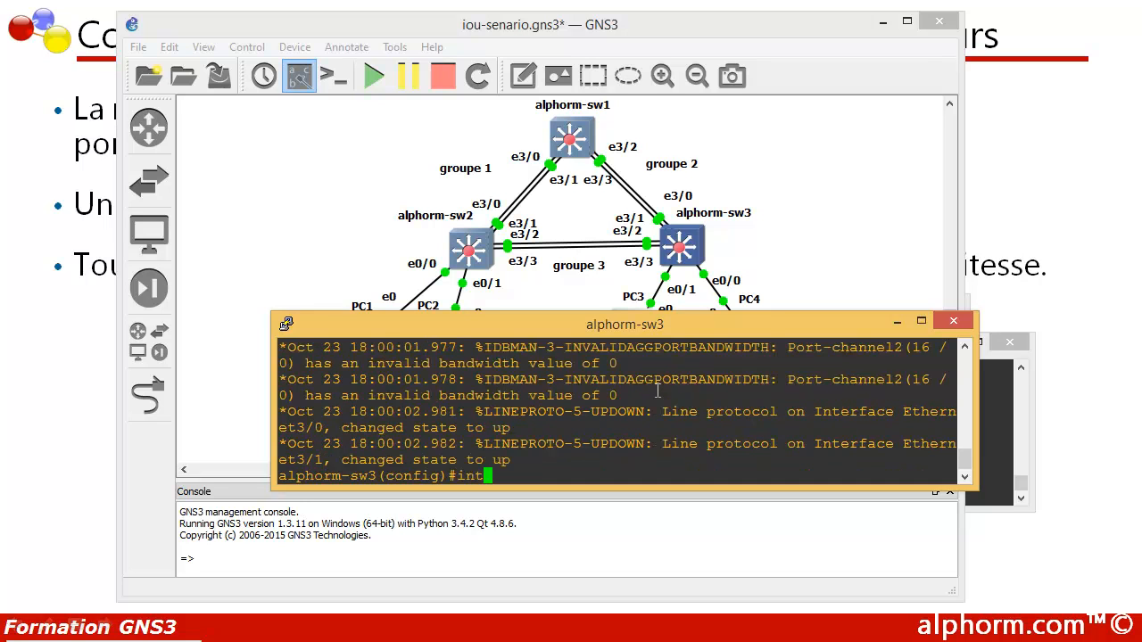
{"action": "type", "text": "erface range"}
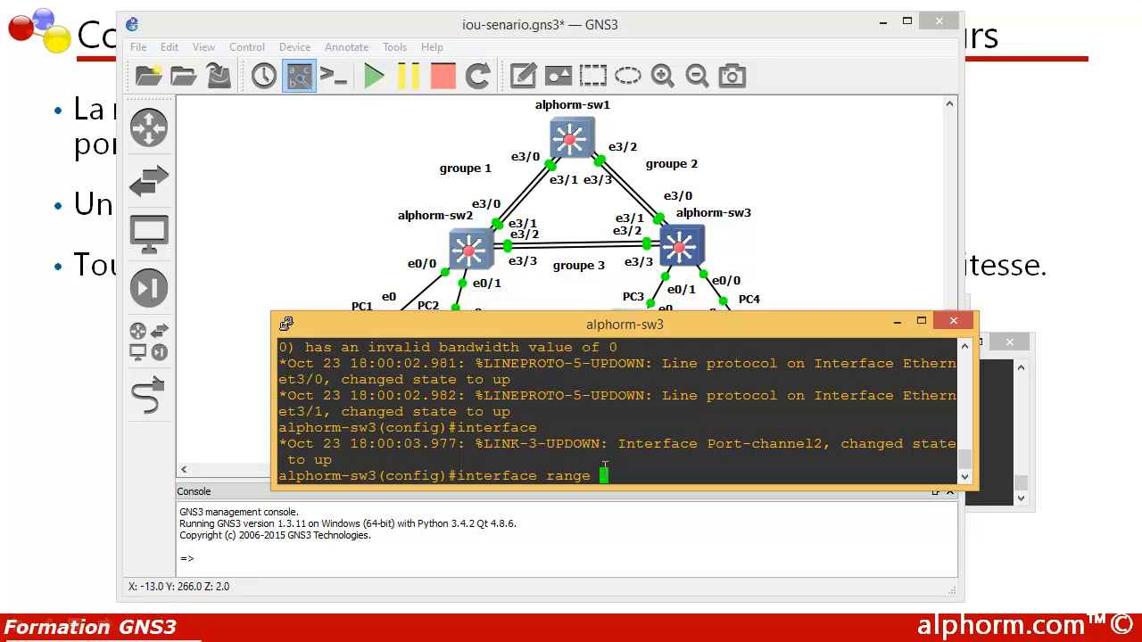
{"action": "type", "text": "e 3"}
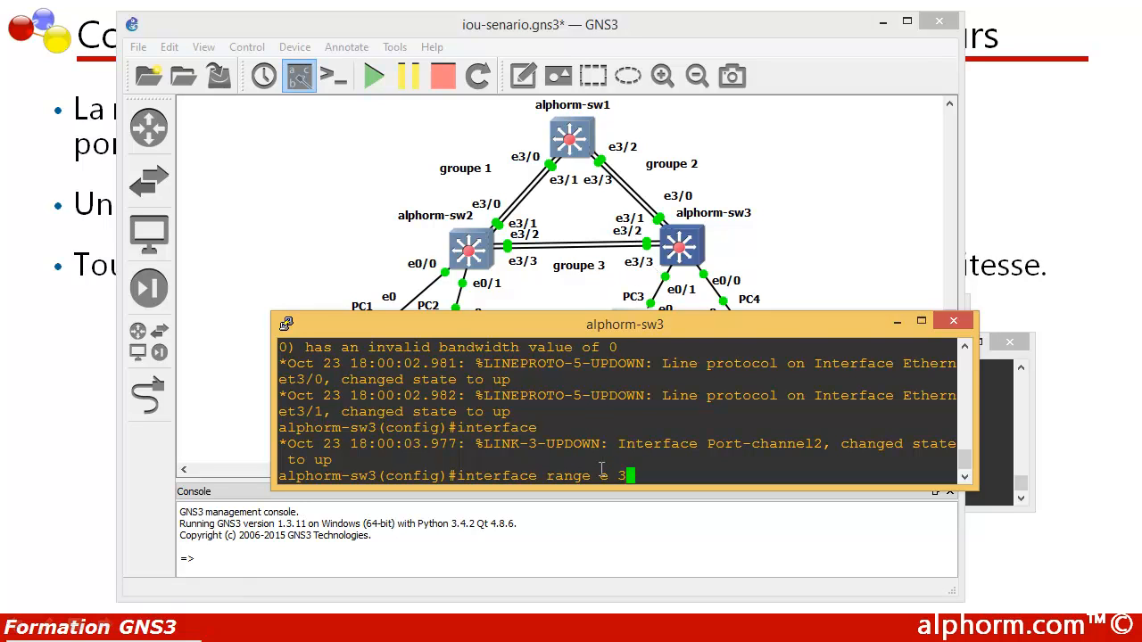
{"action": "type", "text": "/2-3"}
{"action": "key", "text": "Return"}
Assign interfaces e 3/2-3 of alphorm-sw3 to channel-group 3 with mode on
{"action": "type", "text": "chn"}
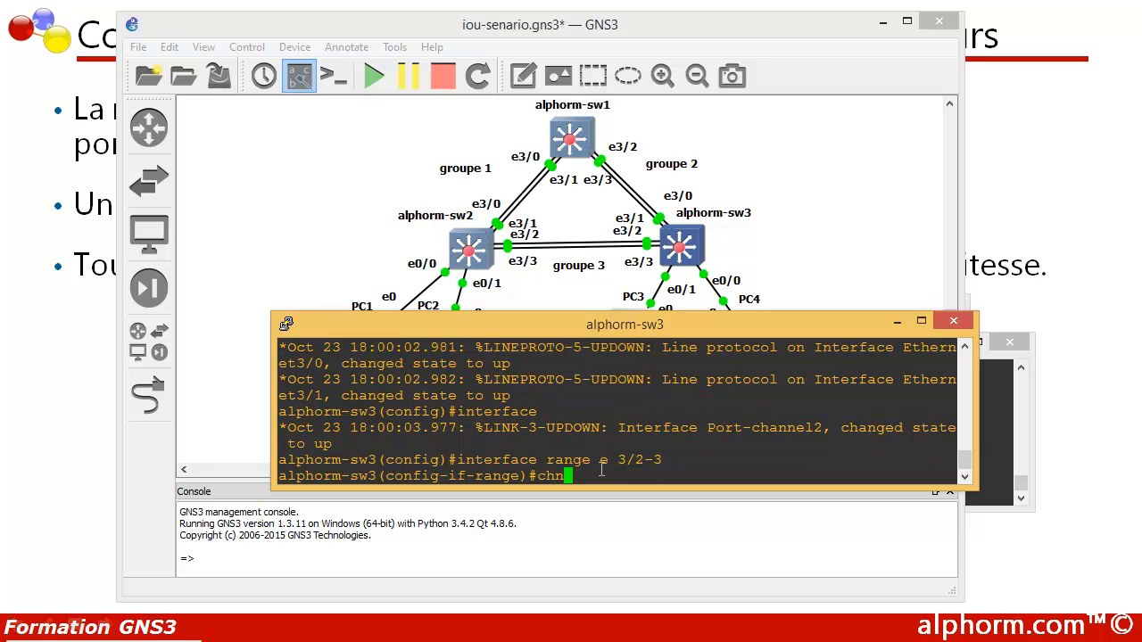
{"action": "type", "text": "nnel"}
{"action": "key", "text": "BackSpace"}
{"action": "key", "text": "BackSpace"}
{"action": "key", "text": "BackSpace"}
{"action": "key", "text": "BackSpace"}
{"action": "key", "text": "BackSpace"}
{"action": "type", "text": "annel-group "}
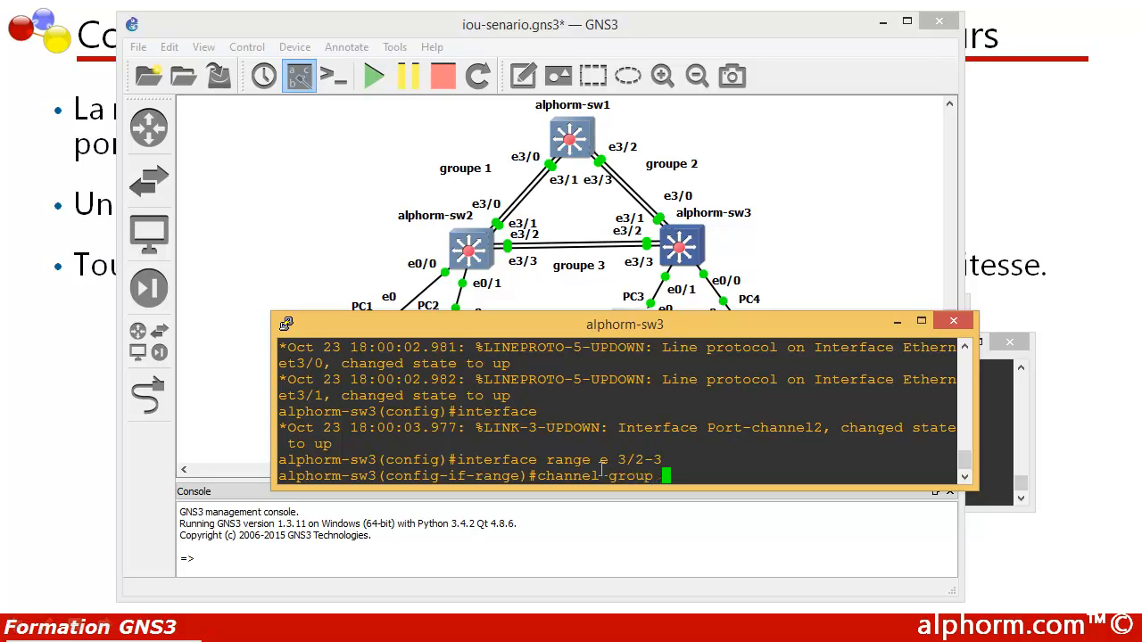
{"action": "type", "text": "3 mode on"}
{"action": "key", "text": "Return"}
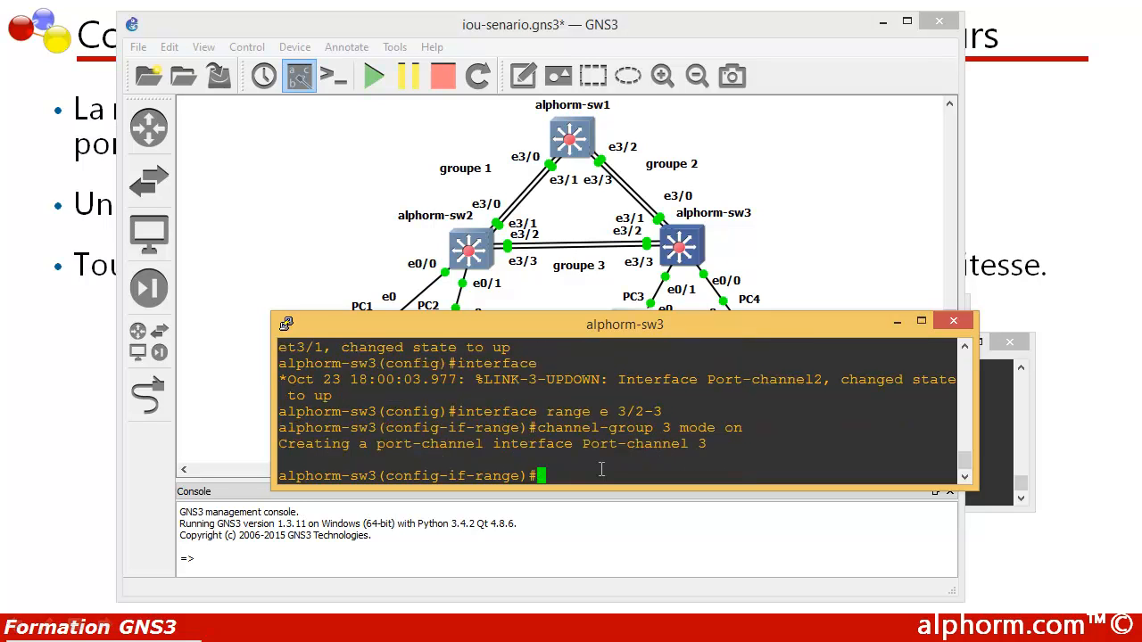
Reuse the earlier switchport command to set dot1q trunk encapsulation on interfaces e 3/2-3 of alphorm-sw3
{"action": "key", "text": "Up"}
{"action": "key", "text": "Up"}
{"action": "key", "text": "Up"}
{"action": "key", "text": "Up"}
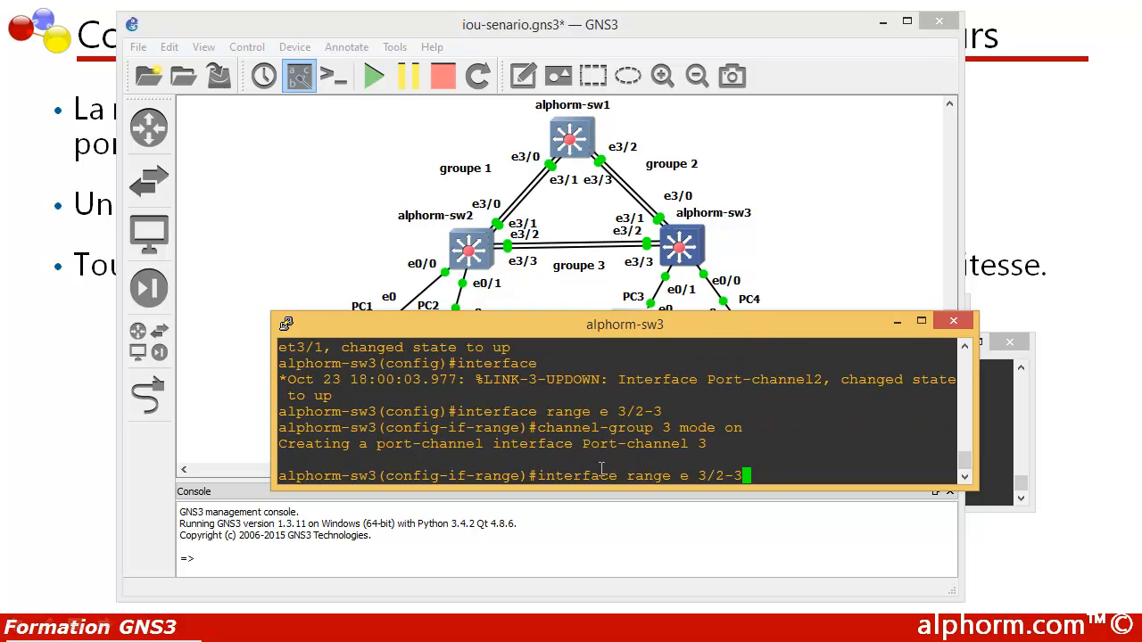
{"action": "key", "text": "Up"}
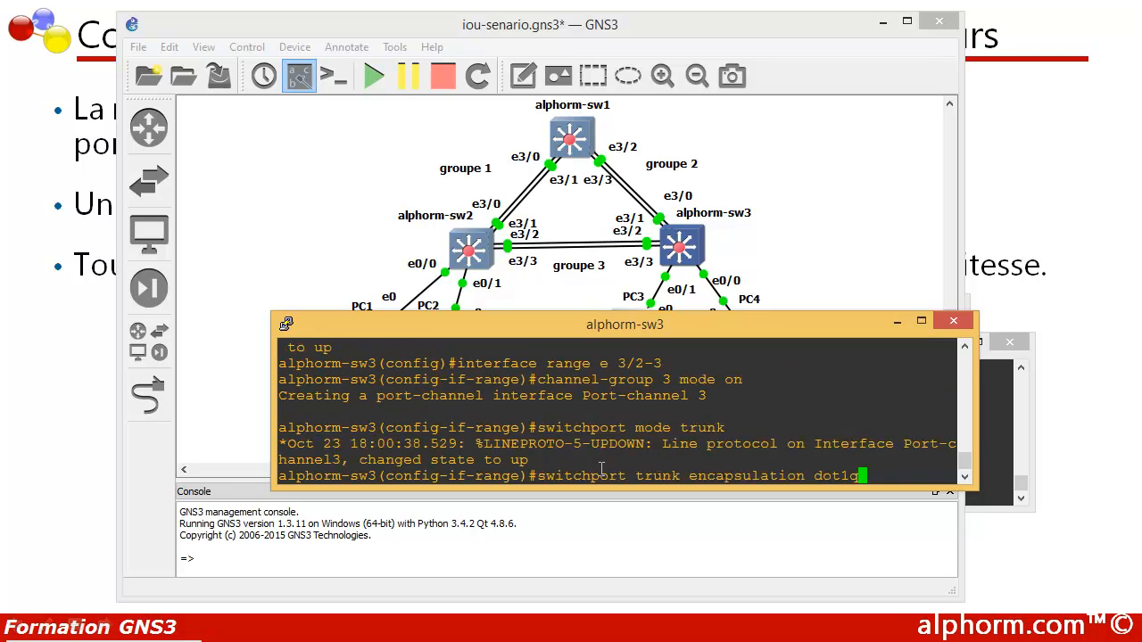
{"action": "key", "text": "Return"}
Reuse the earlier switchport command to set interfaces e 3/2-3 of alphorm-sw3 to mode trunk
{"action": "key", "text": "Up"}
{"action": "key", "text": "Up"}
{"action": "key", "text": "Up"}
{"action": "key", "text": "Up"}
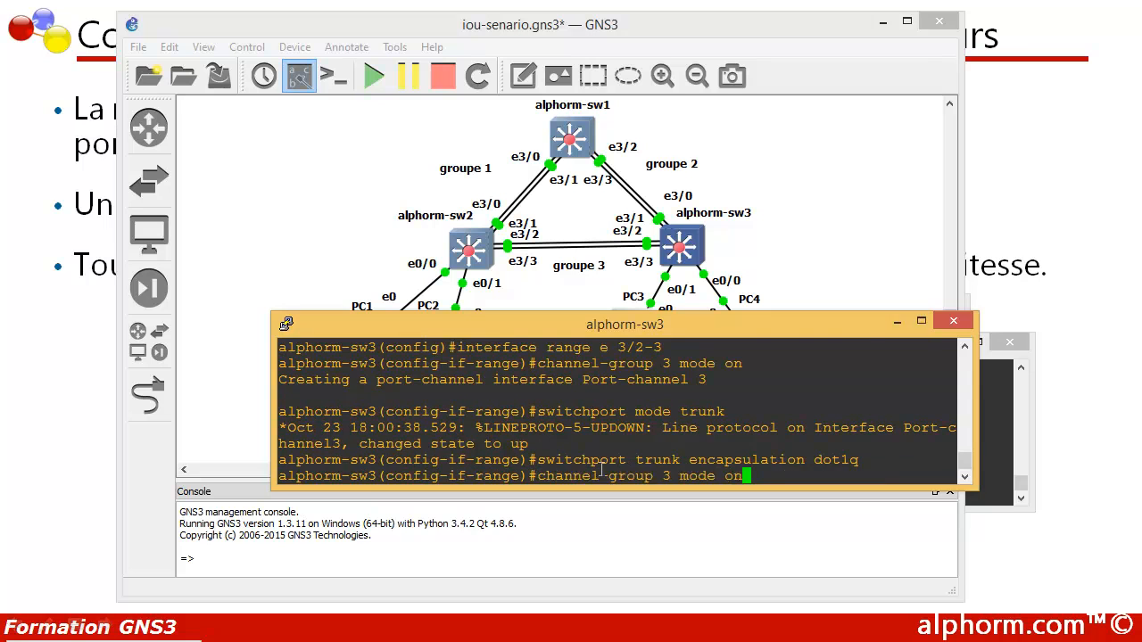
{"action": "key", "text": "Up"}
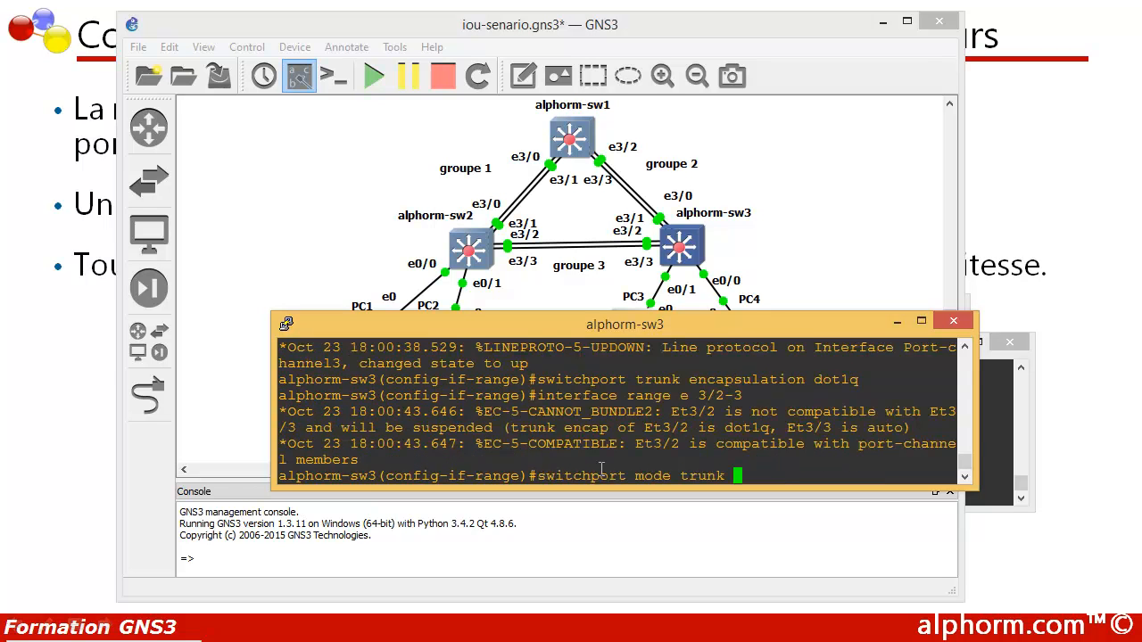
{"action": "key", "text": "Return"}
{"action": "key", "text": "Return"}
Exit interface-range and global configuration on alphorm-sw3, back to privileged EXEC mode
{"action": "type", "text": "exit"}
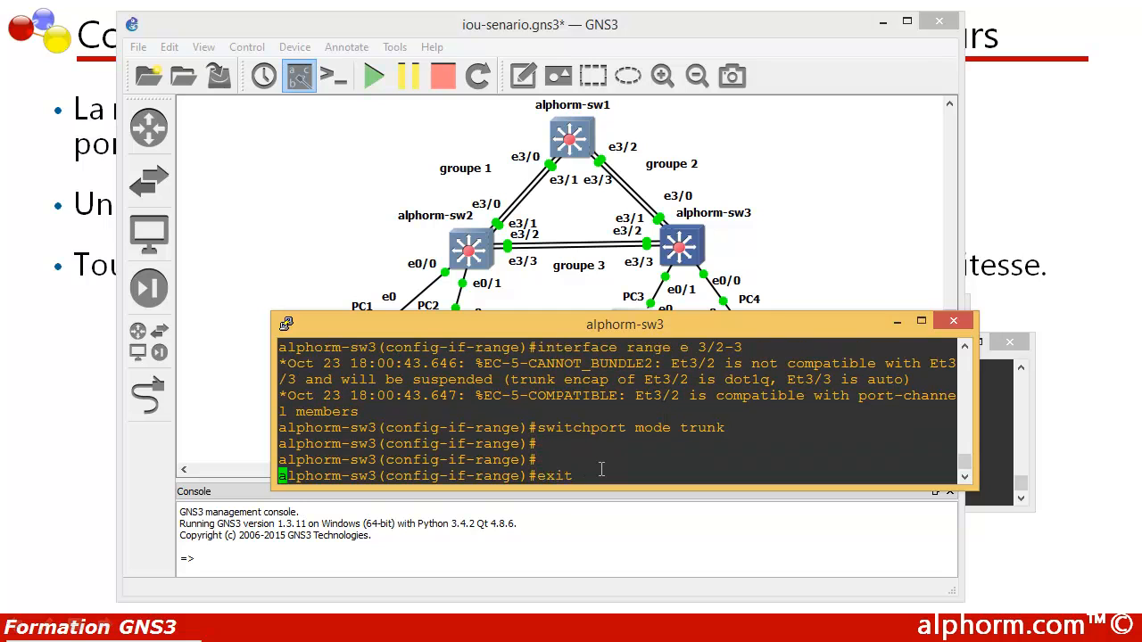
{"action": "key", "text": "Return"}
{"action": "key", "text": "Return"}
{"action": "key", "text": "Return"}
{"action": "type", "text": "exit"}
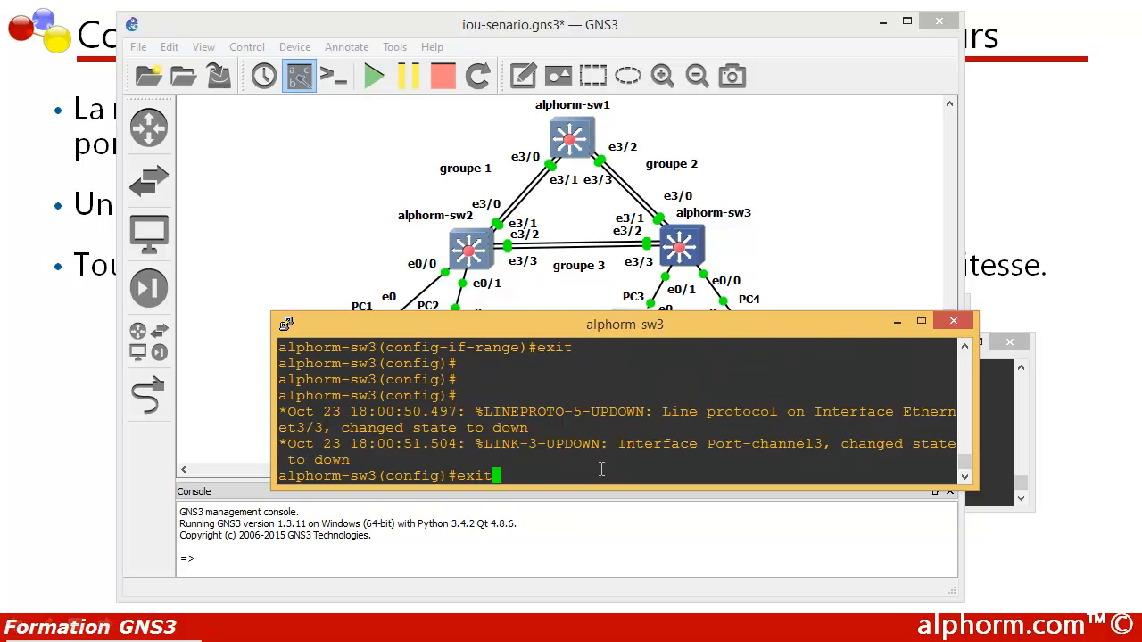
{"action": "key", "text": "Return"}
{"action": "key", "text": "Return"}
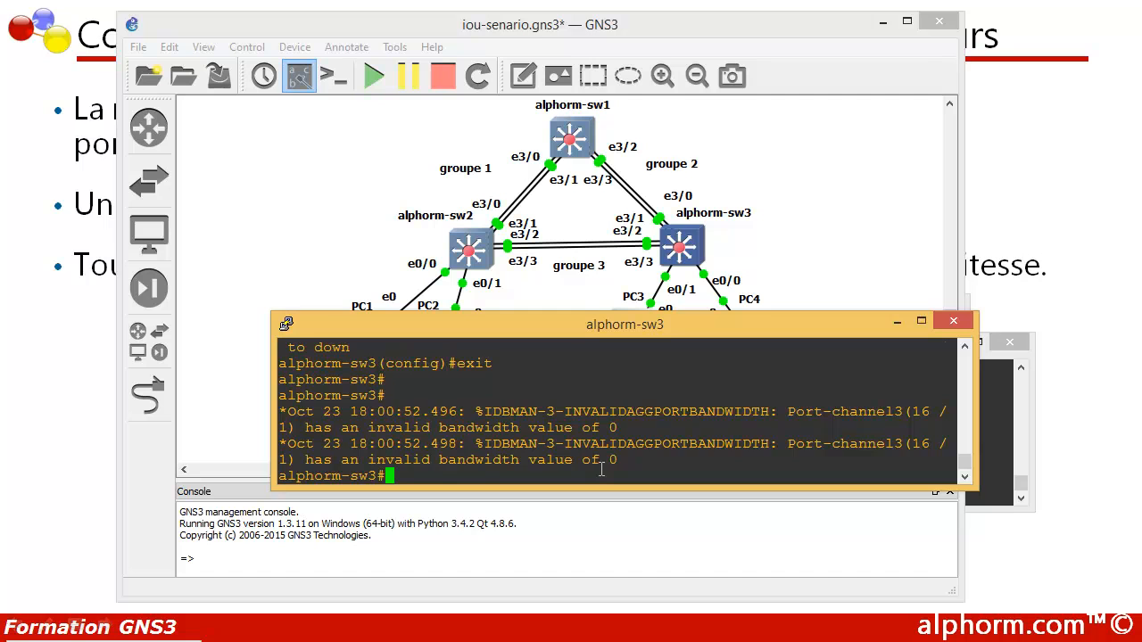
Show the EtherChannel summary on alphorm-sw3 and compare the ports of groups 2 and 3 with the topology
{"action": "type", "text": "show etherch"}
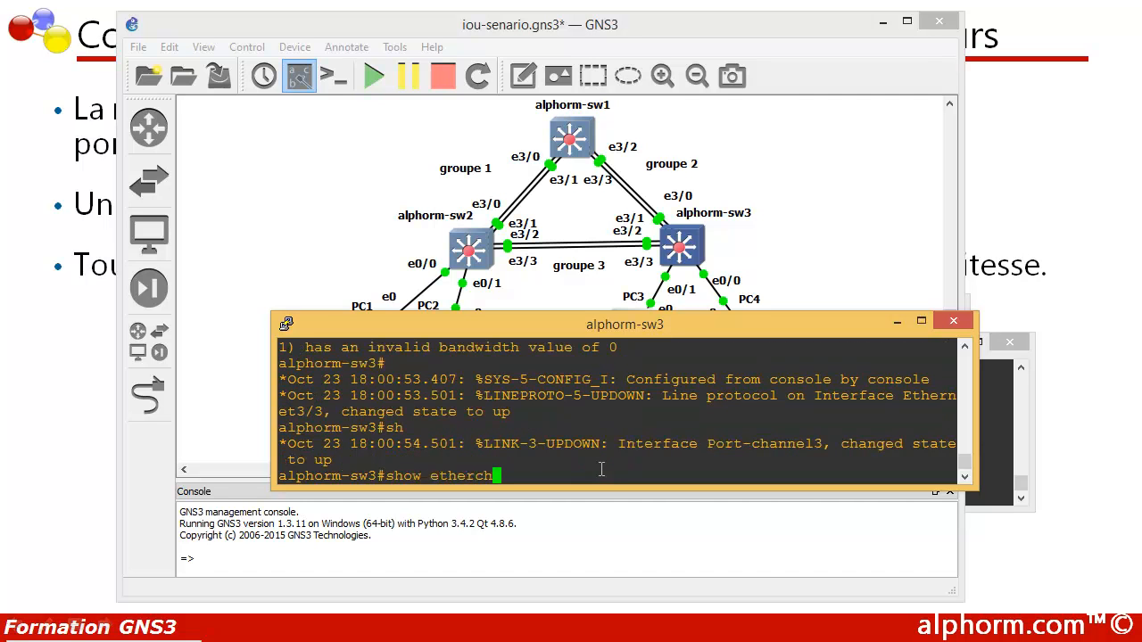
{"action": "type", "text": "annel su"}
{"action": "key", "text": "Tab"}
{"action": "key", "text": "Return"}
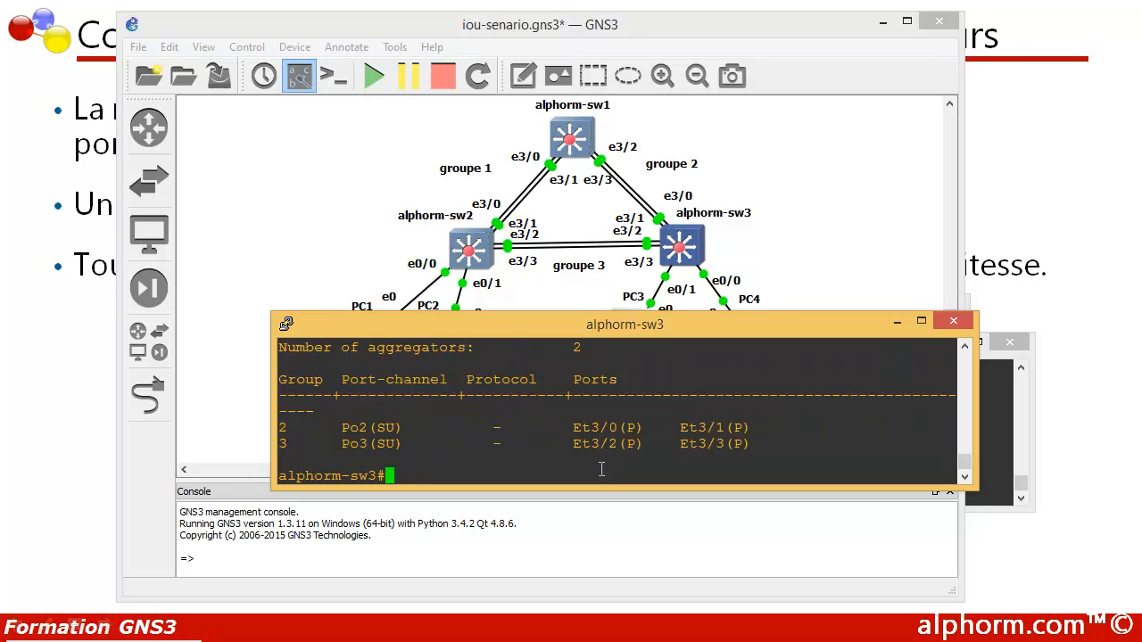
{"action": "left_click_drag", "start_coordinate": [293, 425], "coordinate": [283, 426]}
{"action": "left_click_drag", "start_coordinate": [573, 429], "coordinate": [614, 428]}
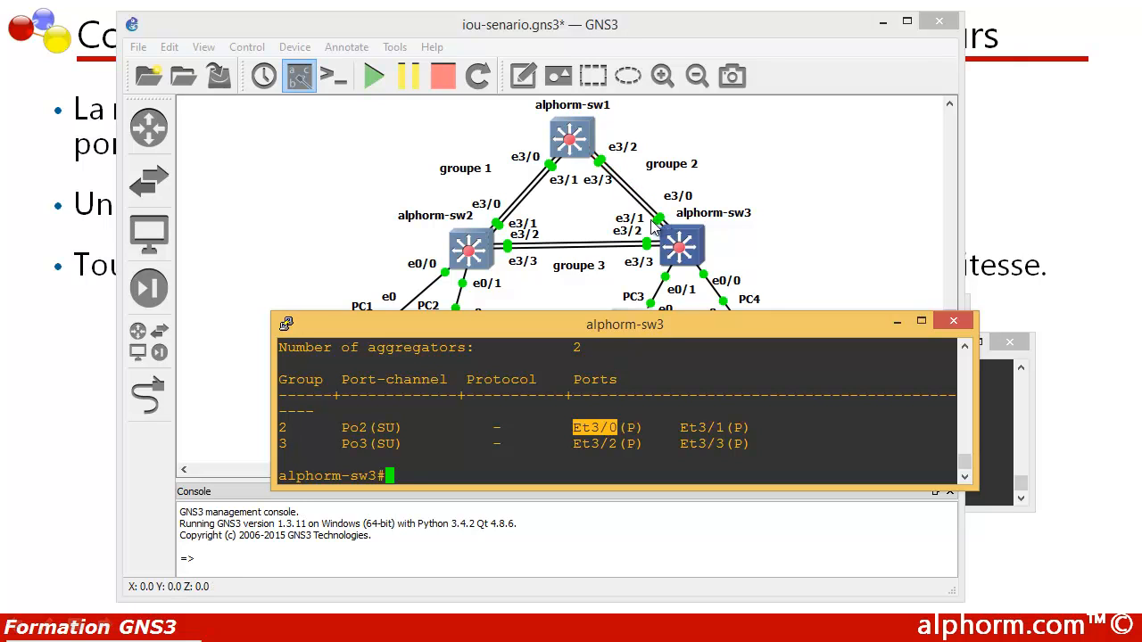
{"action": "left_click_drag", "start_coordinate": [672, 428], "coordinate": [279, 444]}
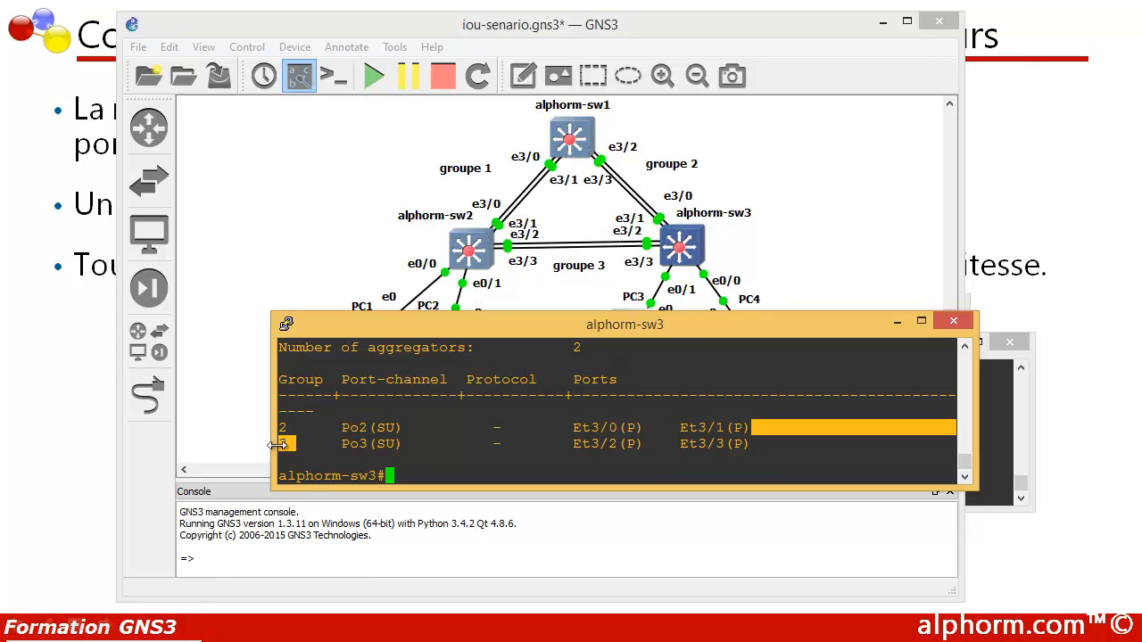
{"action": "left_click", "coordinate": [574, 448]}
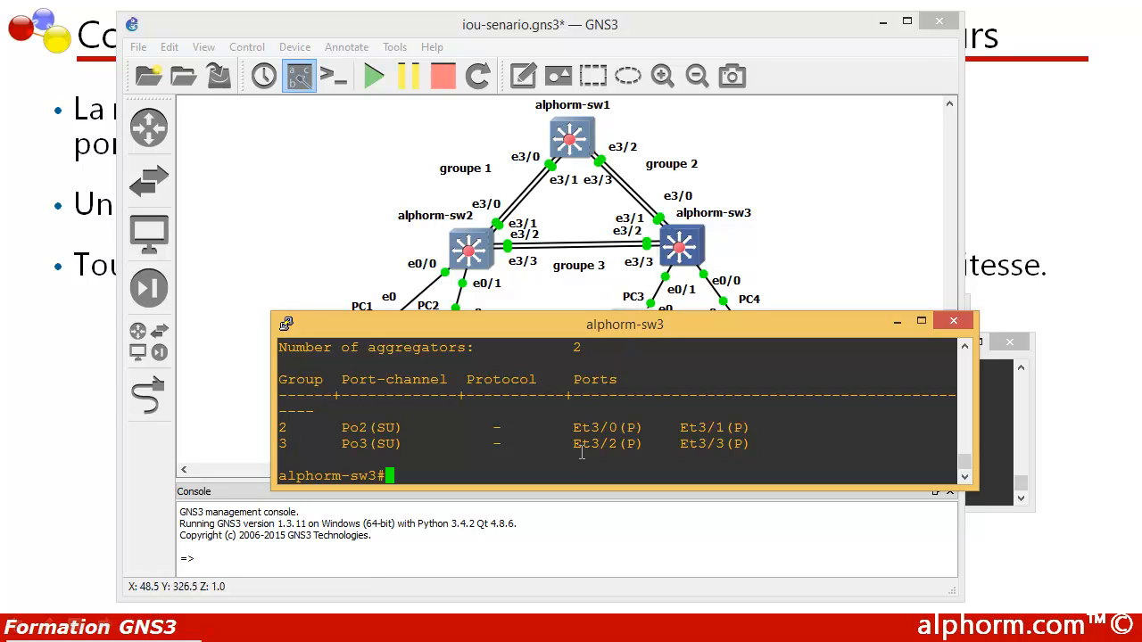
{"action": "left_click_drag", "start_coordinate": [568, 445], "coordinate": [629, 443]}
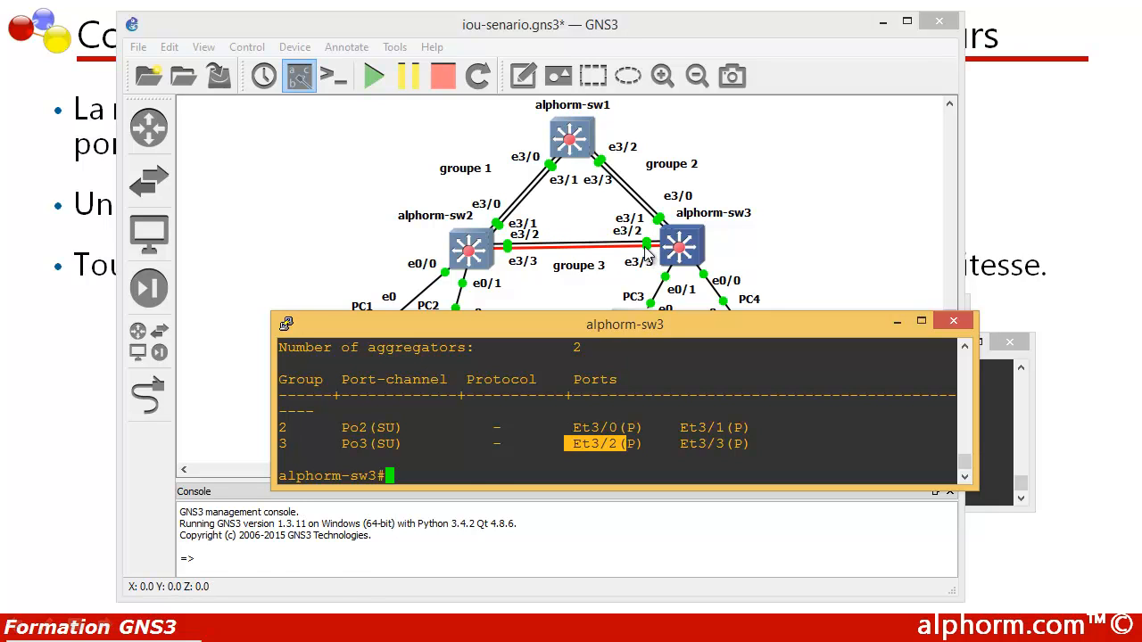
{"action": "left_click", "coordinate": [423, 478]}
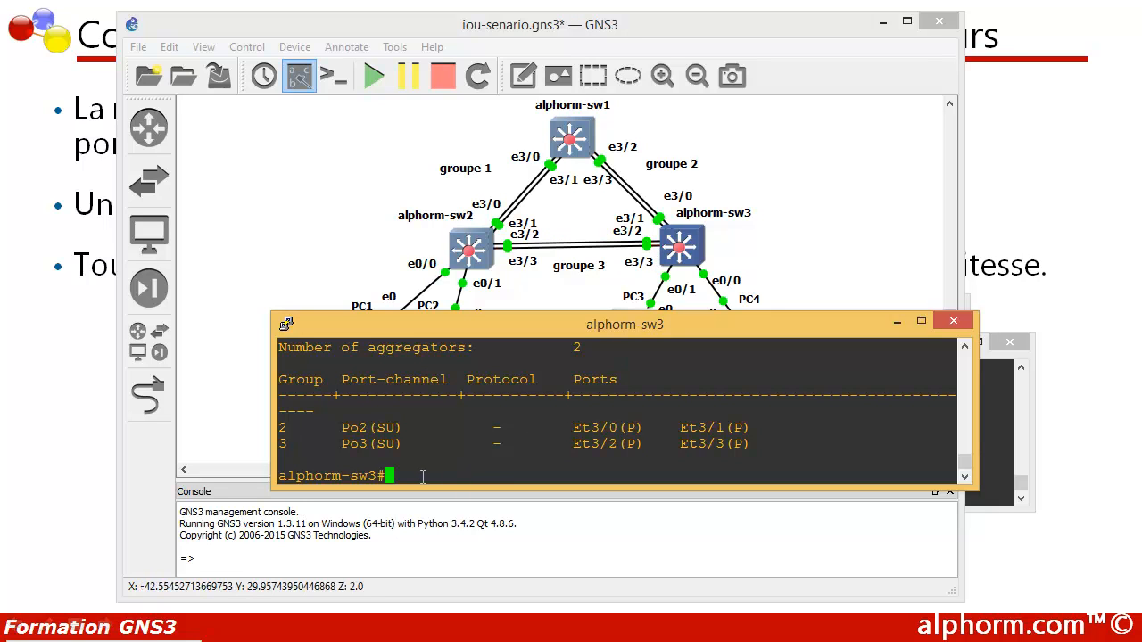
Exit the EXEC session on alphorm-sw3 and start it again at a fresh privileged prompt
{"action": "key", "text": "Return"}
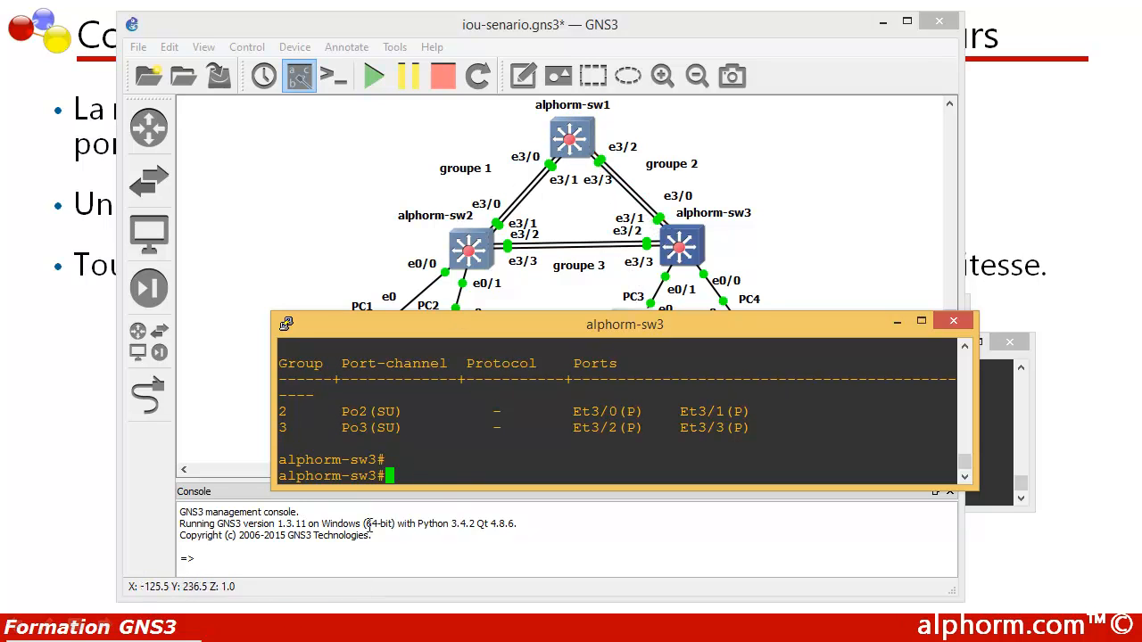
{"action": "type", "text": "clear"}
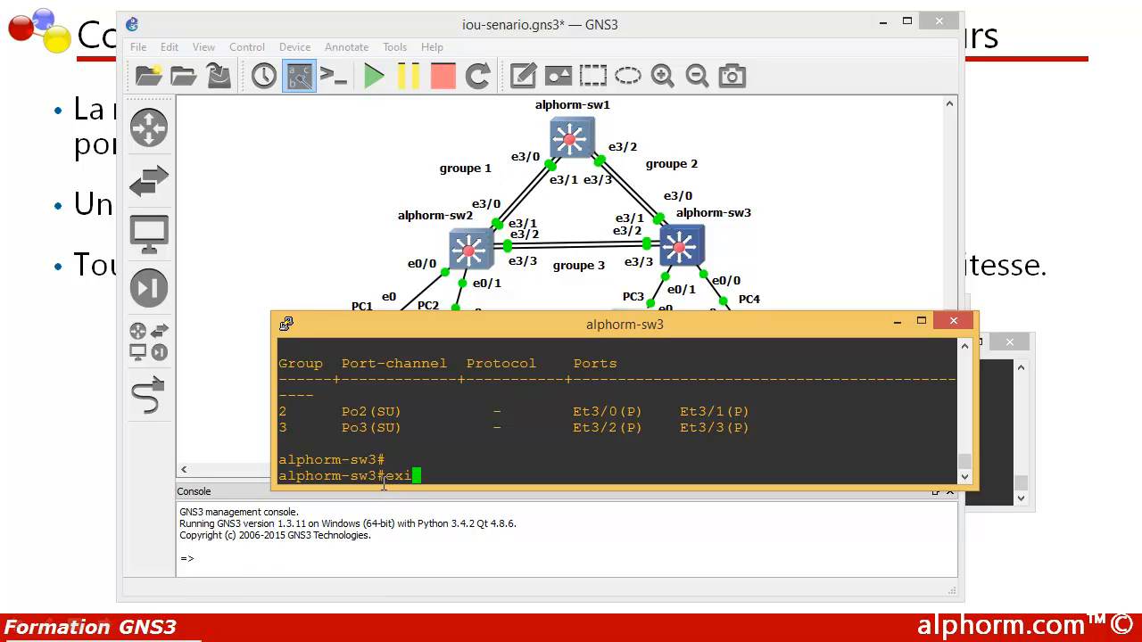
{"action": "key", "text": "Return"}
{"action": "key", "text": "Return"}
{"action": "key", "text": "Return"}
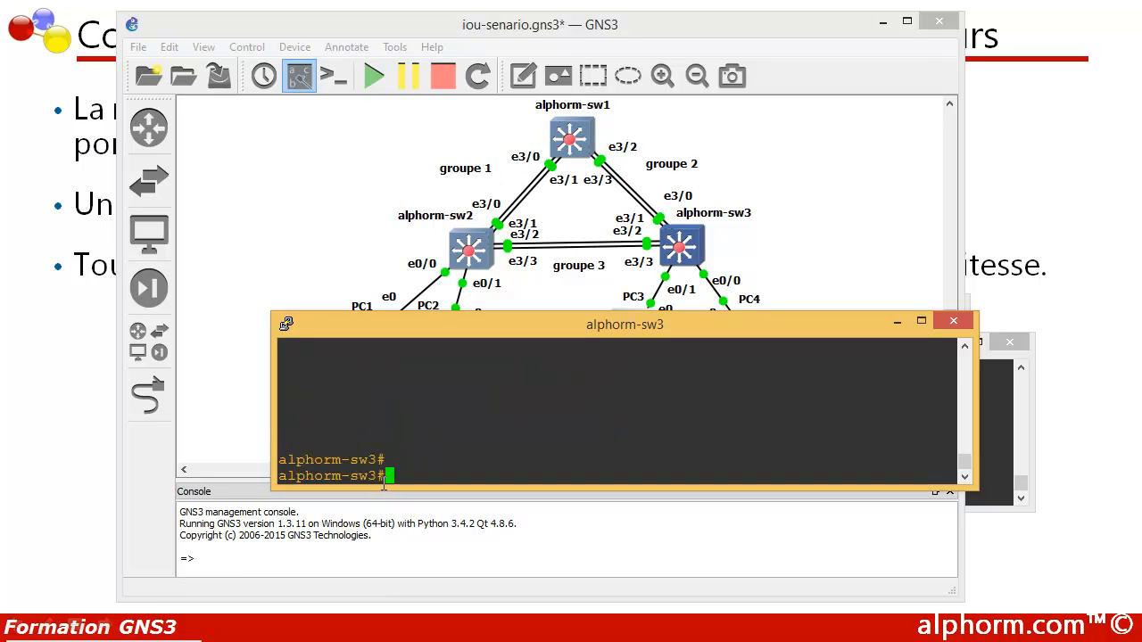